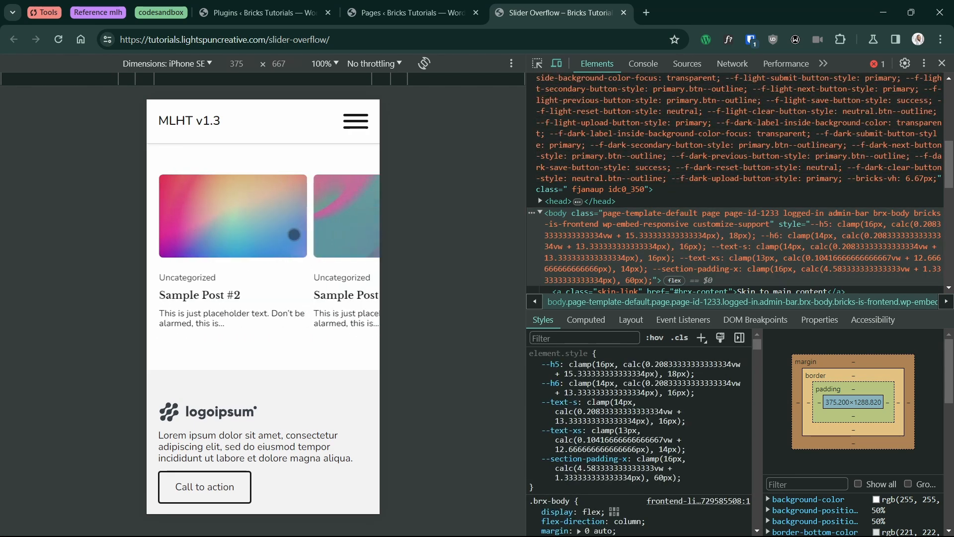
Preview the finished post slider at several responsive widths, including 425 px and 1024 px, and resize the viewport freely.
left_click(397, 79)
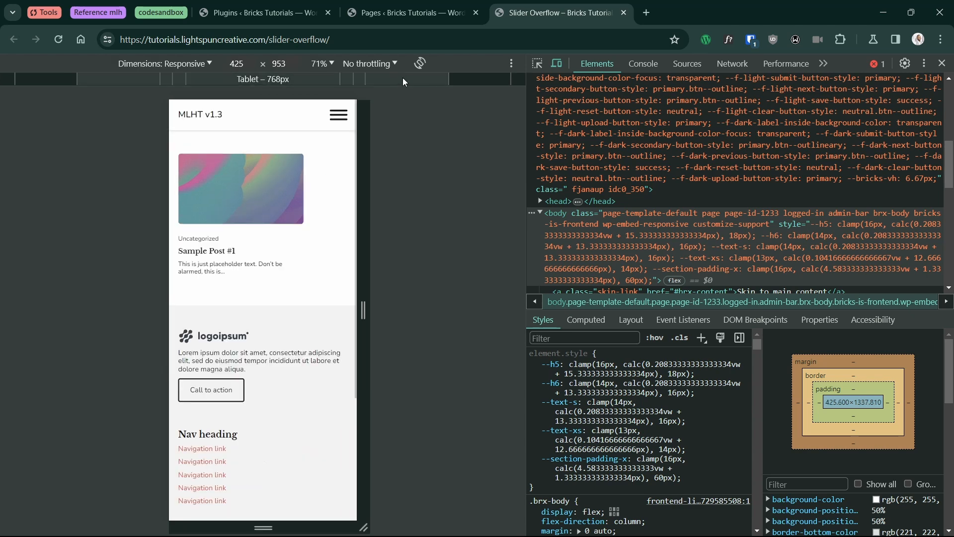
left_click(479, 78)
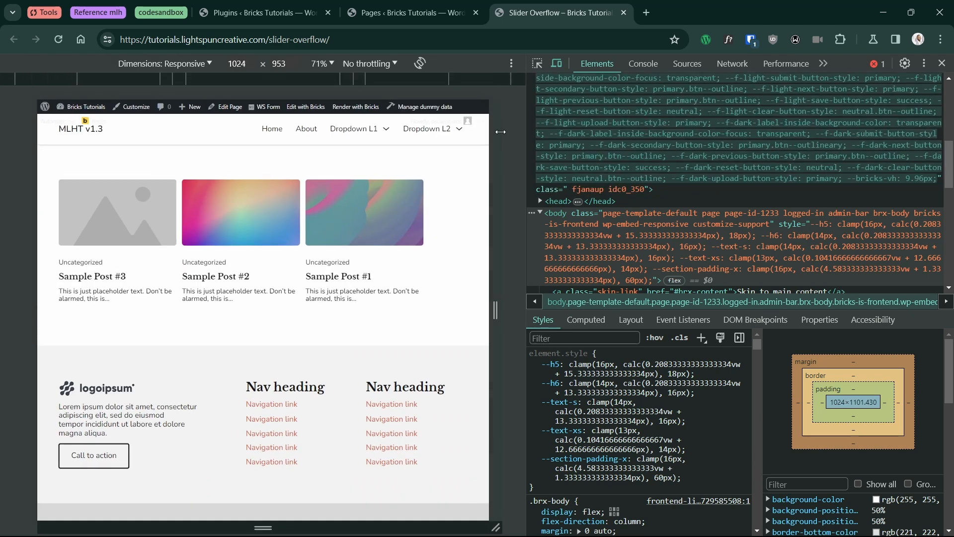
left_click_drag(499, 137, 393, 140)
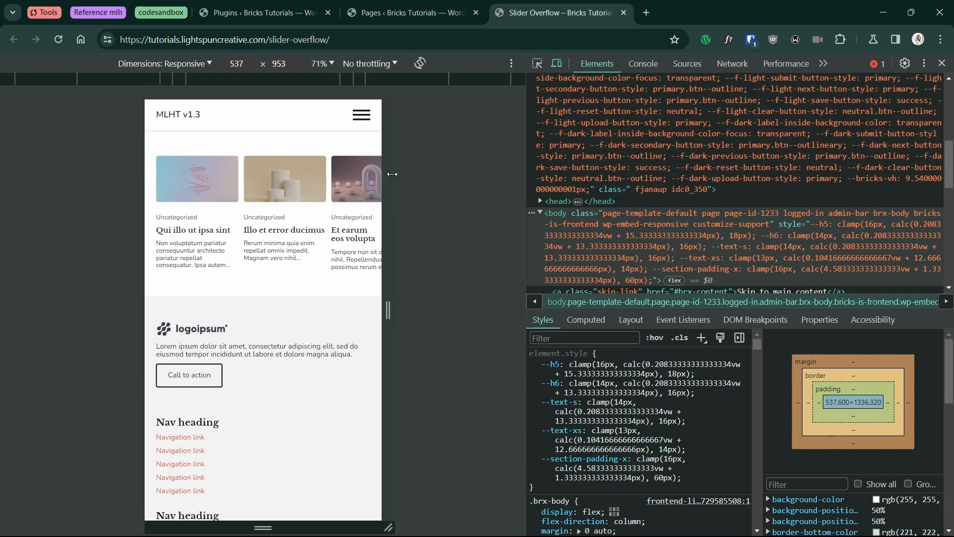
left_click_drag(392, 174, 348, 177)
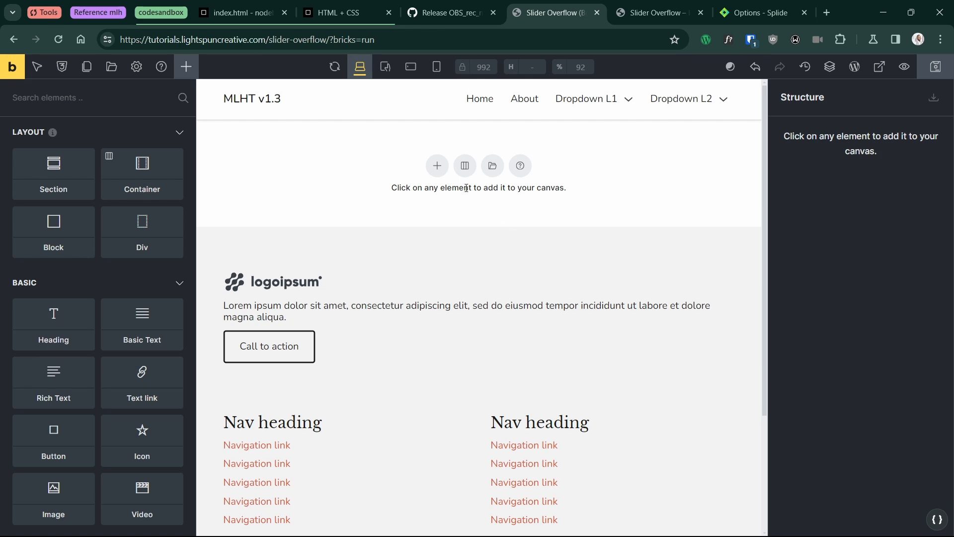
Add a section with a container to the empty page and place a Slider (Nestable) element inside the container.
left_click(437, 166)
left_click(482, 190)
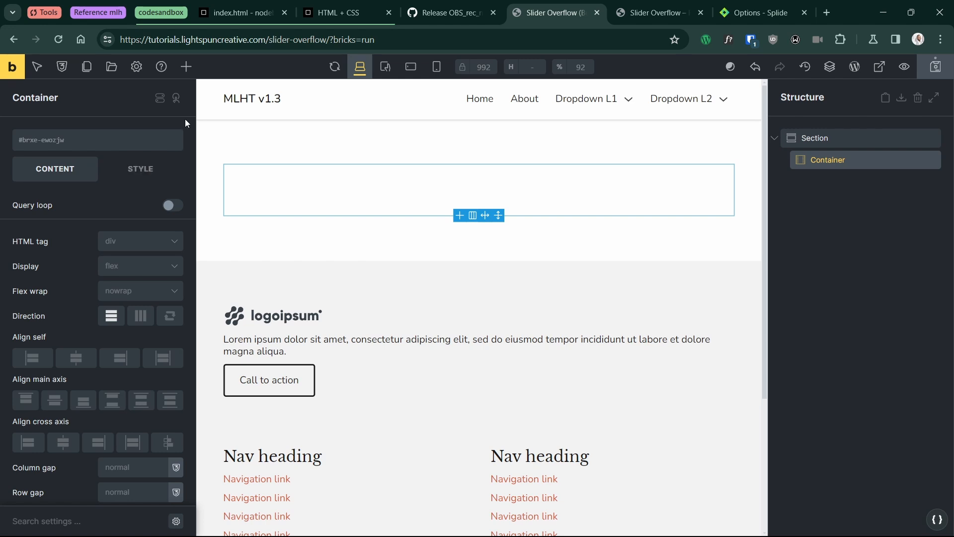
left_click(187, 67)
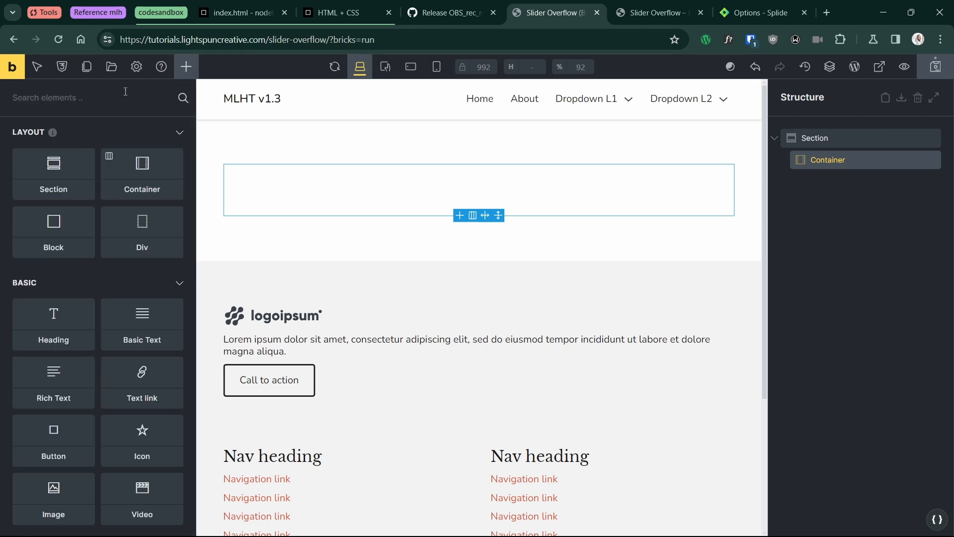
type("nes")
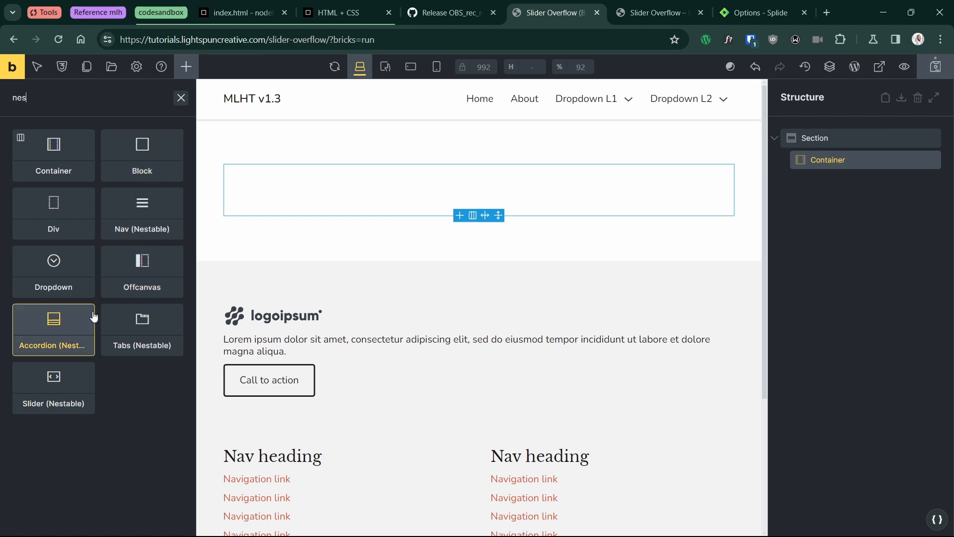
left_click_drag(49, 403, 610, 206)
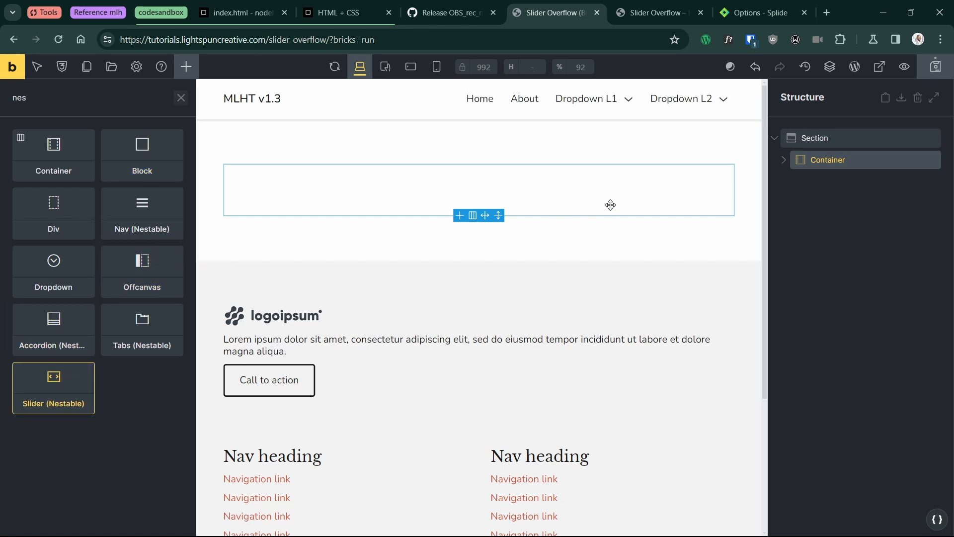
Delete Slide 2 and Slide 3 from the nestable slider, leaving only Slide 1.
left_click(835, 163)
left_click(843, 184)
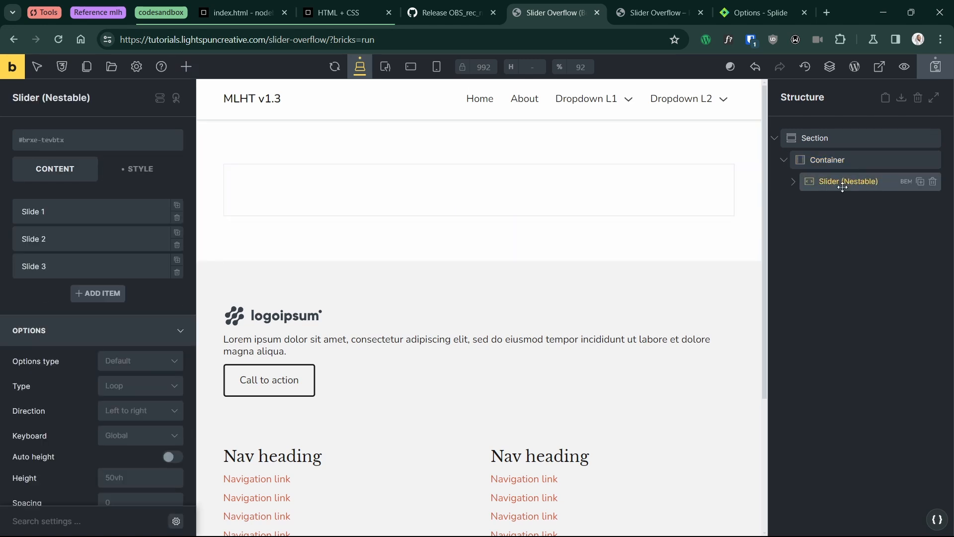
left_click(178, 247)
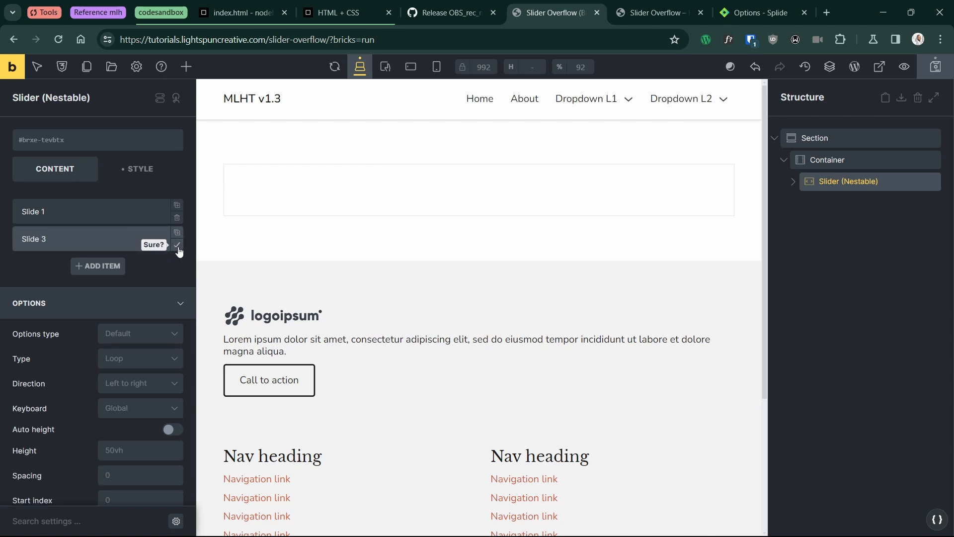
left_click(178, 247)
Remove the default heading and button from Slide 1.
left_click(136, 211)
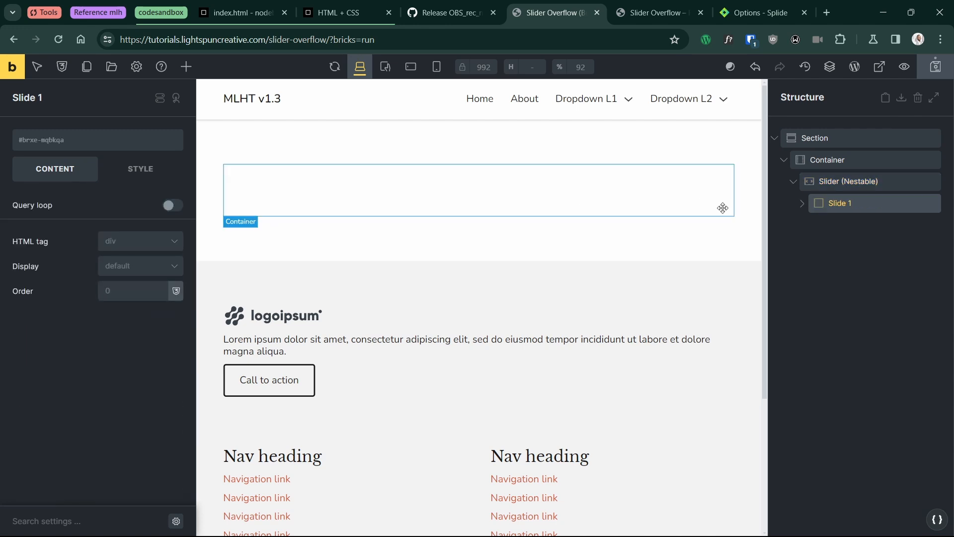
left_click(802, 205)
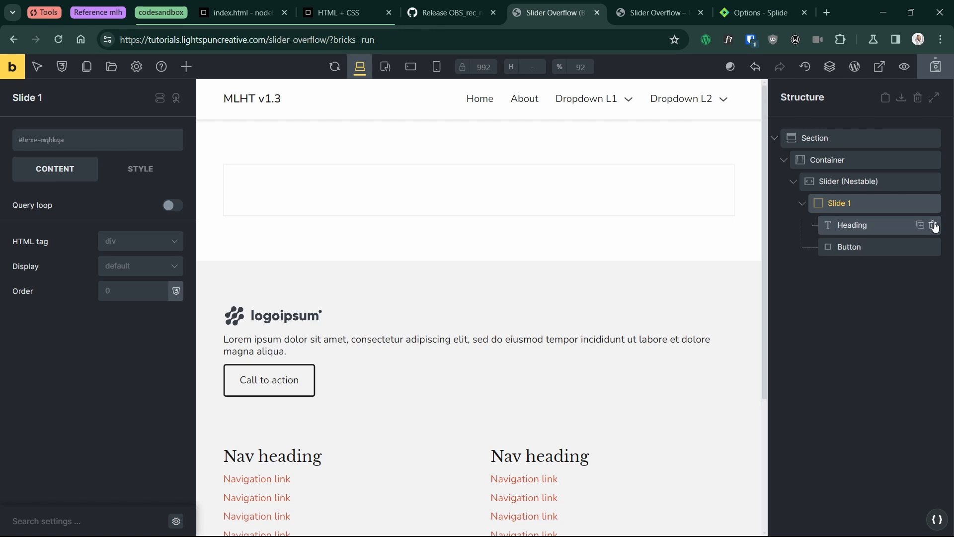
left_click(934, 225)
left_click(934, 226)
left_click(855, 181)
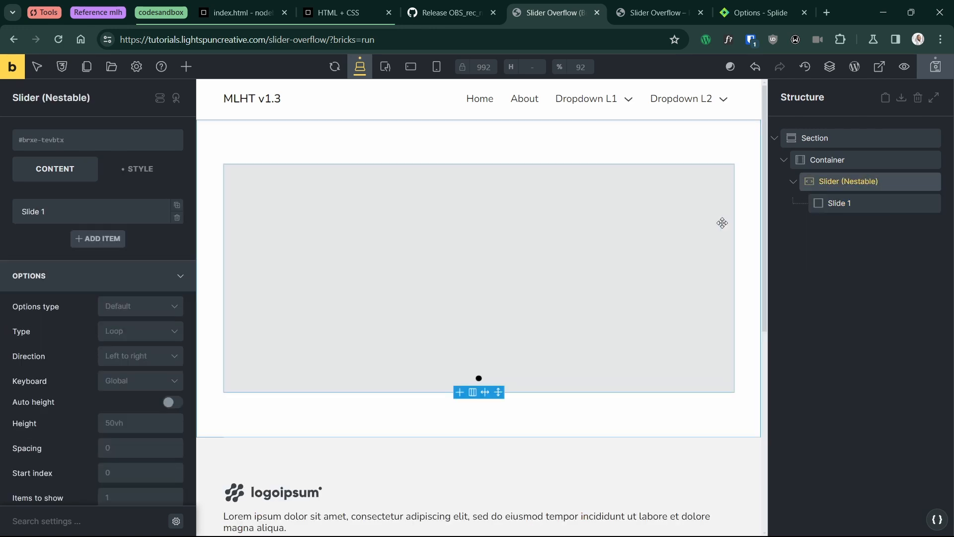
left_click(130, 171)
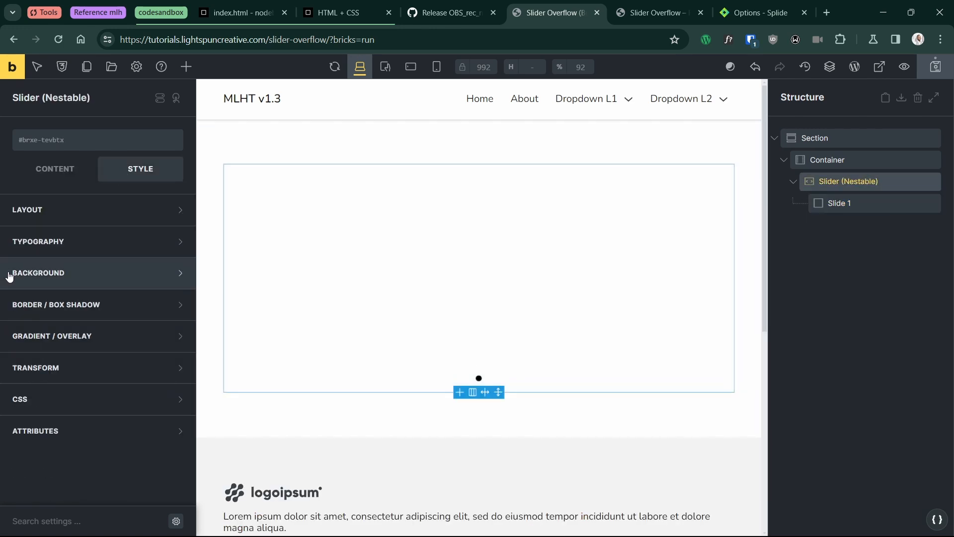
left_click(49, 170)
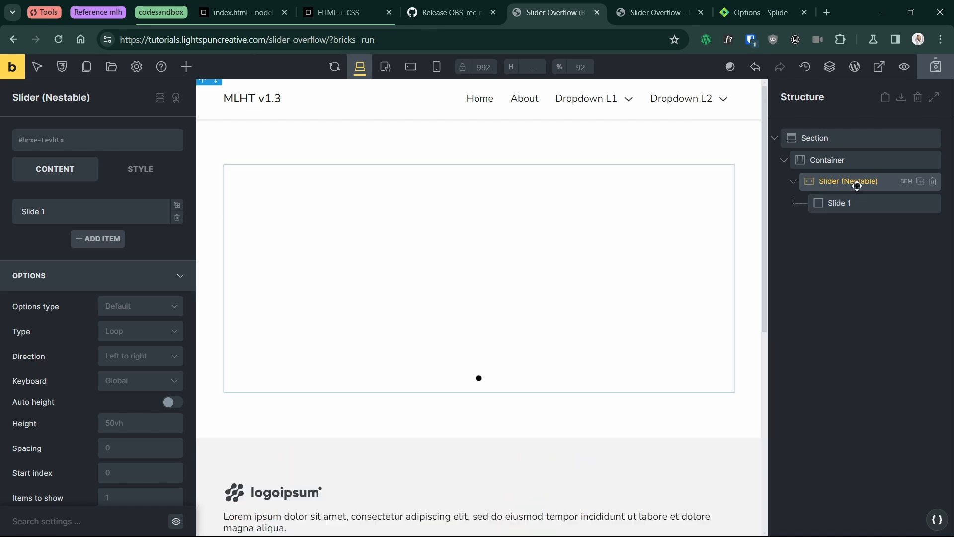
scroll(60, 300, "down", 5)
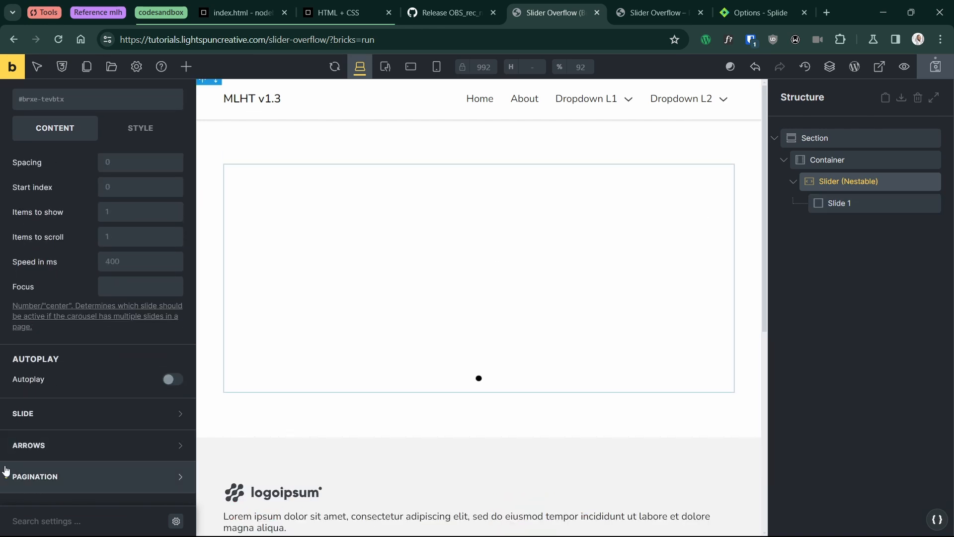
scroll(78, 332, "up", 5)
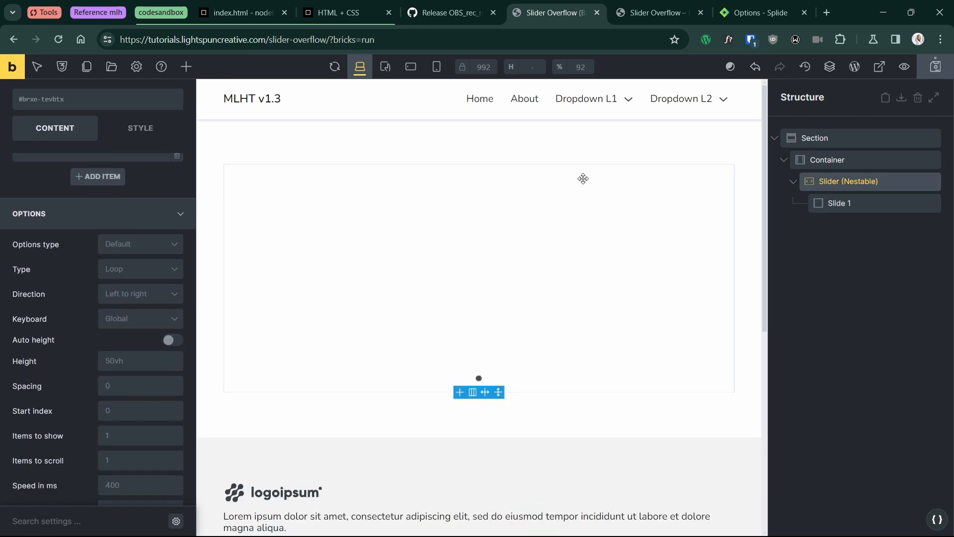
Insert the Blog Card template from My templates and nest it inside Slide 1.
left_click(835, 202)
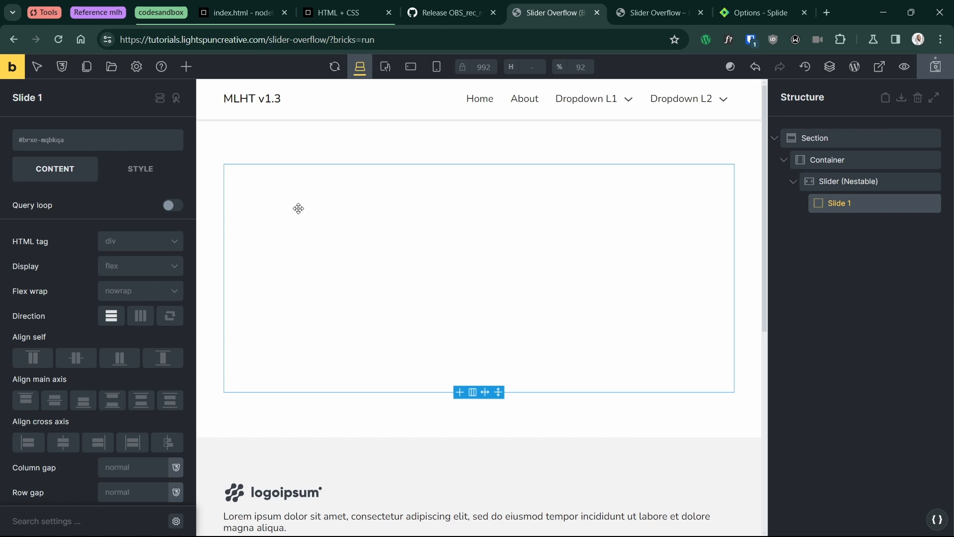
left_click(112, 68)
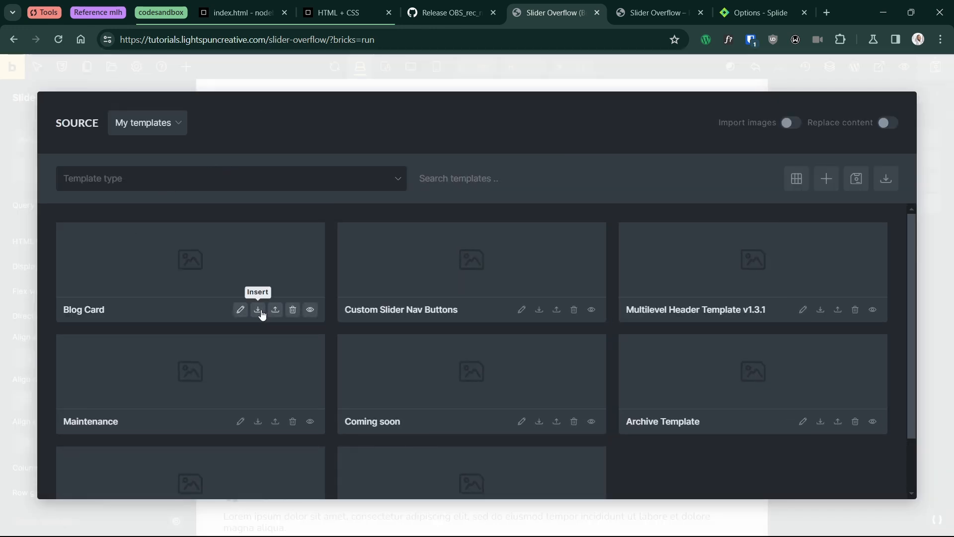
left_click(258, 309)
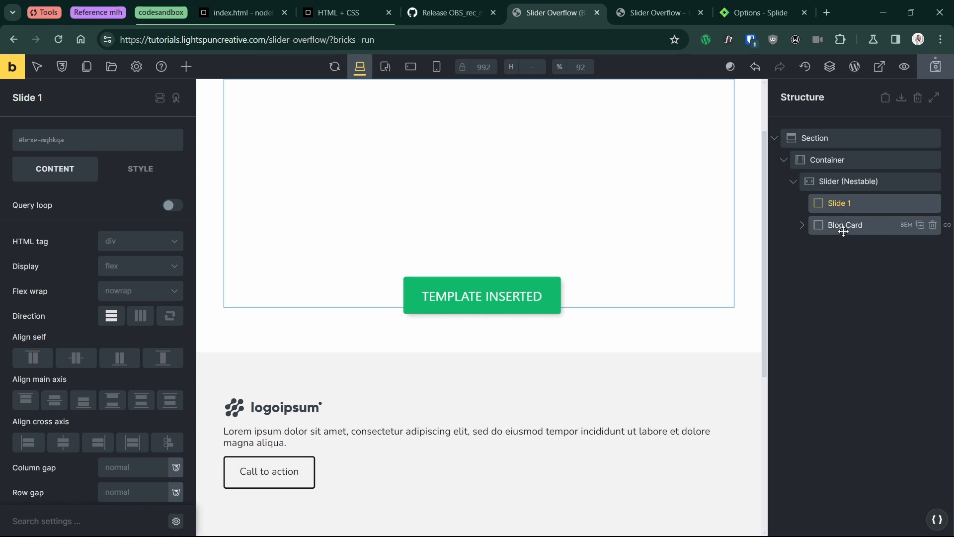
left_click(844, 229)
left_click_drag(835, 226, 854, 209)
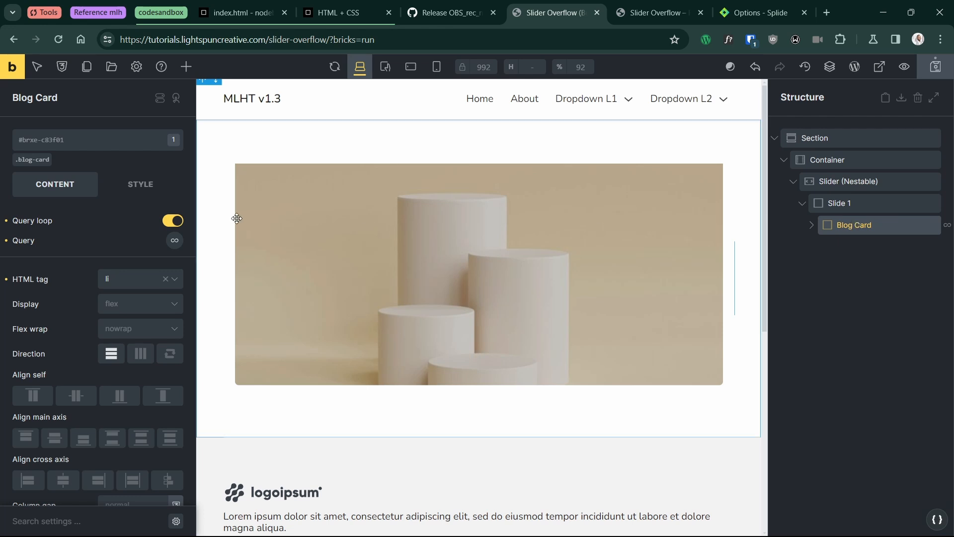
Turn off the query loop on the Blog Card and enable it on Slide 1 with the default query settings.
left_click(172, 222)
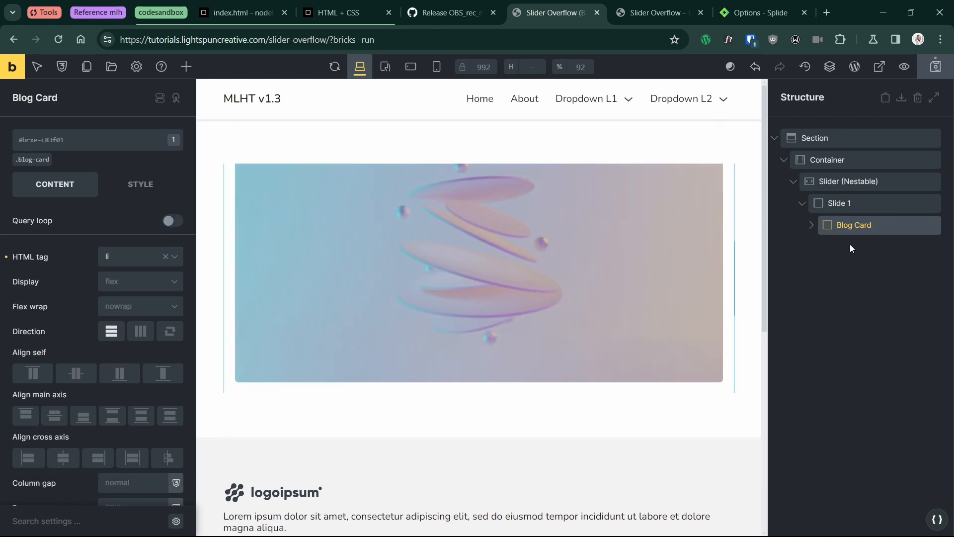
left_click(846, 204)
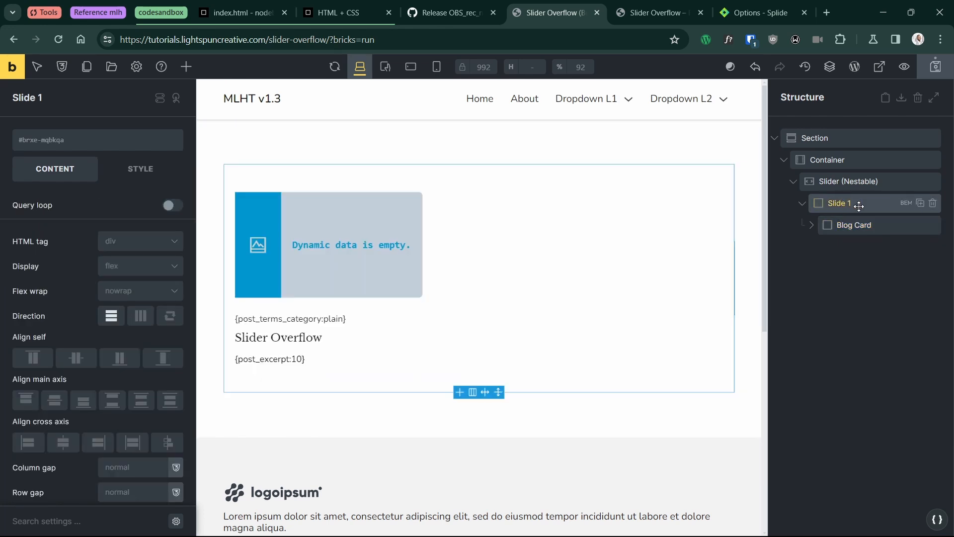
left_click(846, 229)
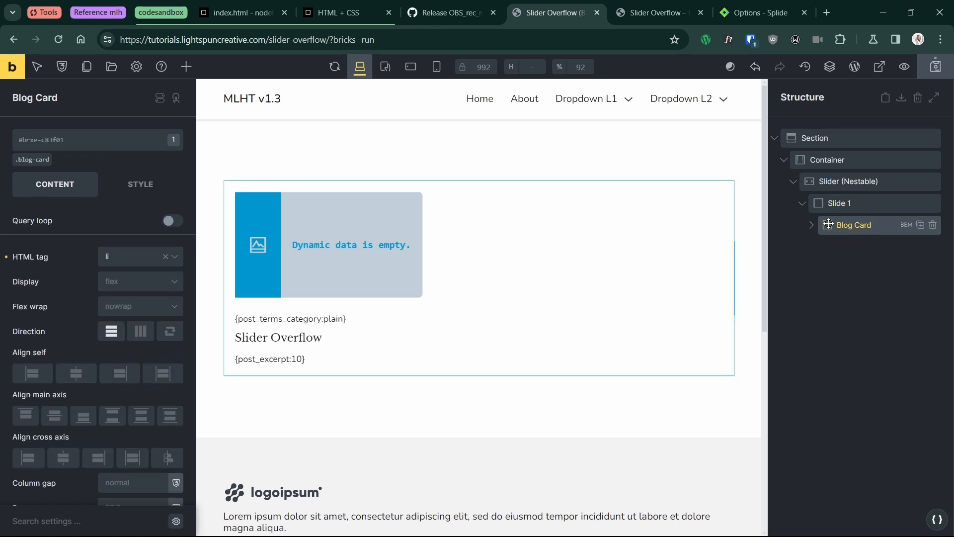
left_click(849, 209)
left_click(850, 221)
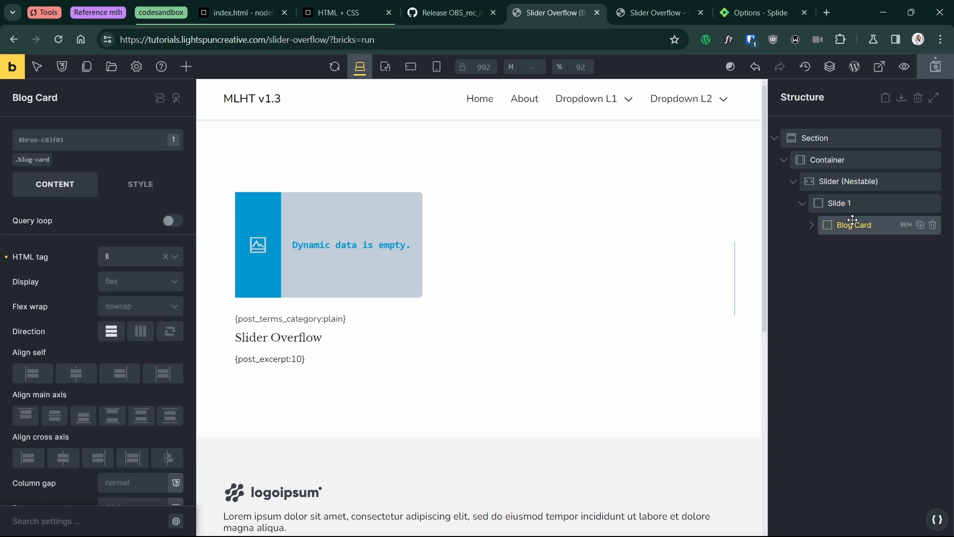
left_click(852, 203)
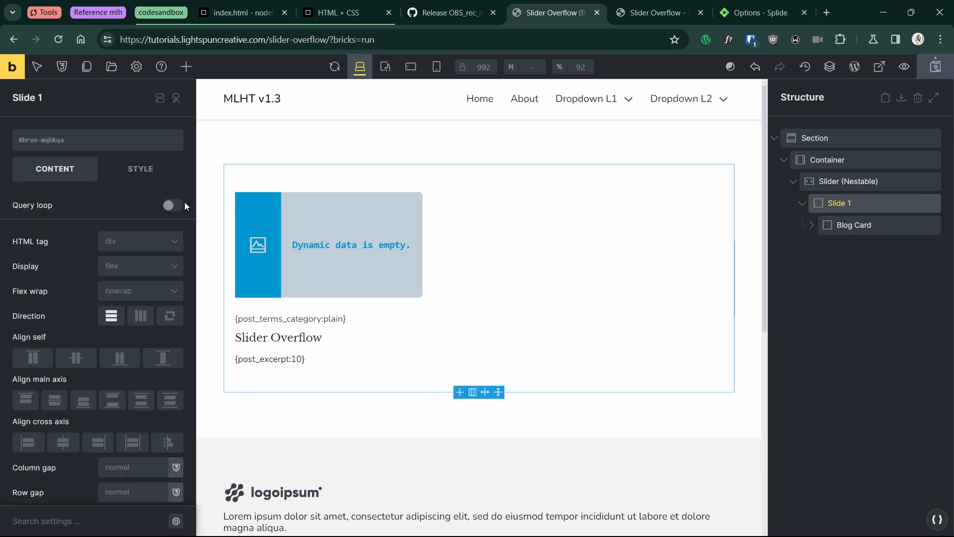
left_click(169, 206)
left_click(174, 224)
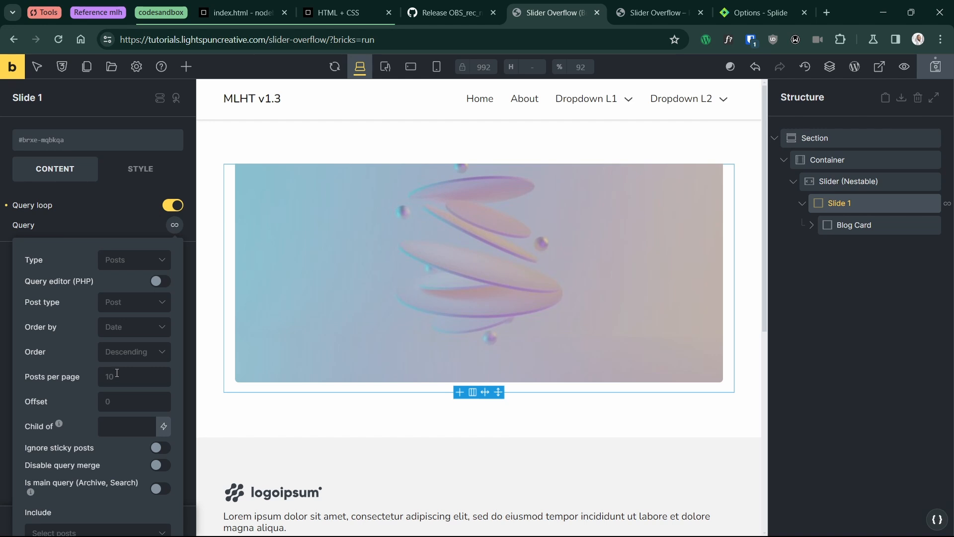
left_click(174, 226)
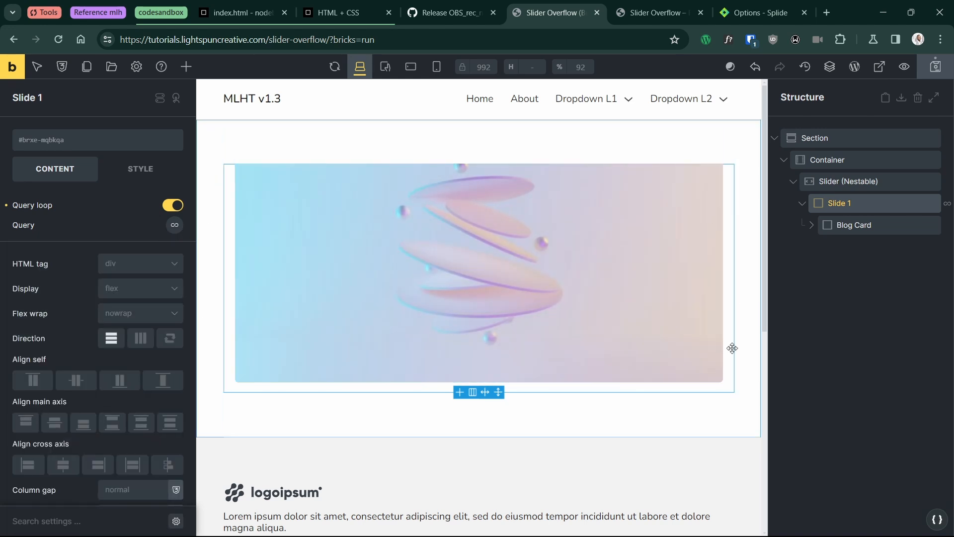
Set the Blog Card's padding to 0 on all four sides.
left_click(851, 226)
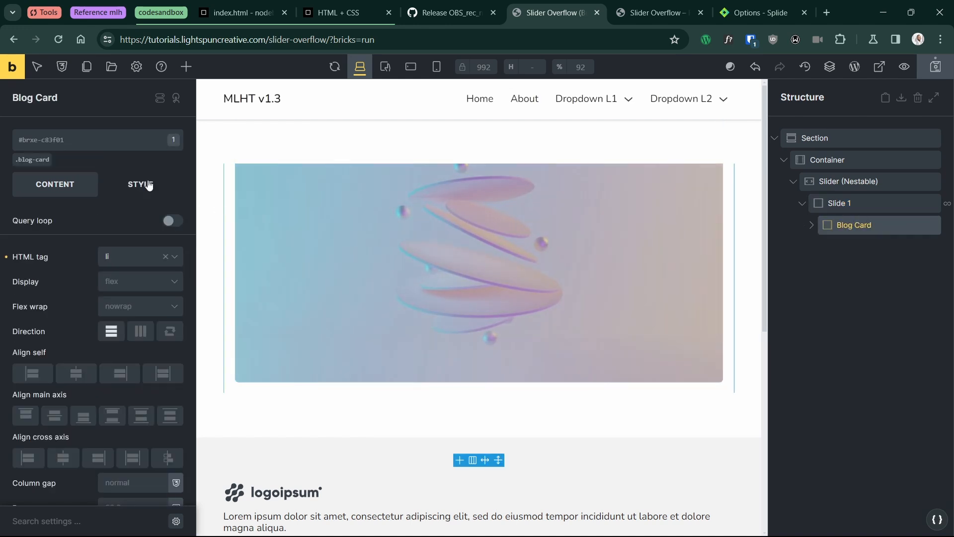
left_click(133, 183)
left_click(77, 225)
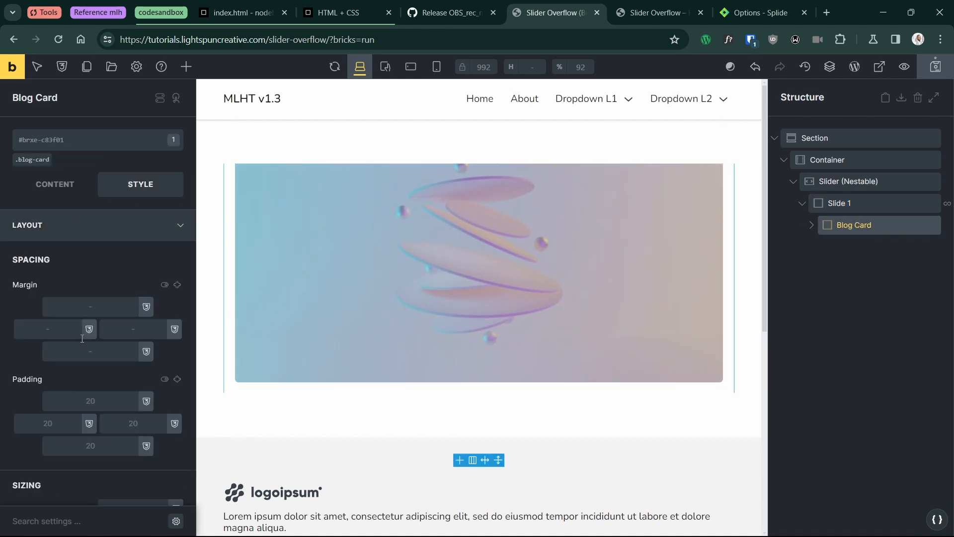
scroll(145, 281, "down", 4)
scroll(145, 282, "up", 1)
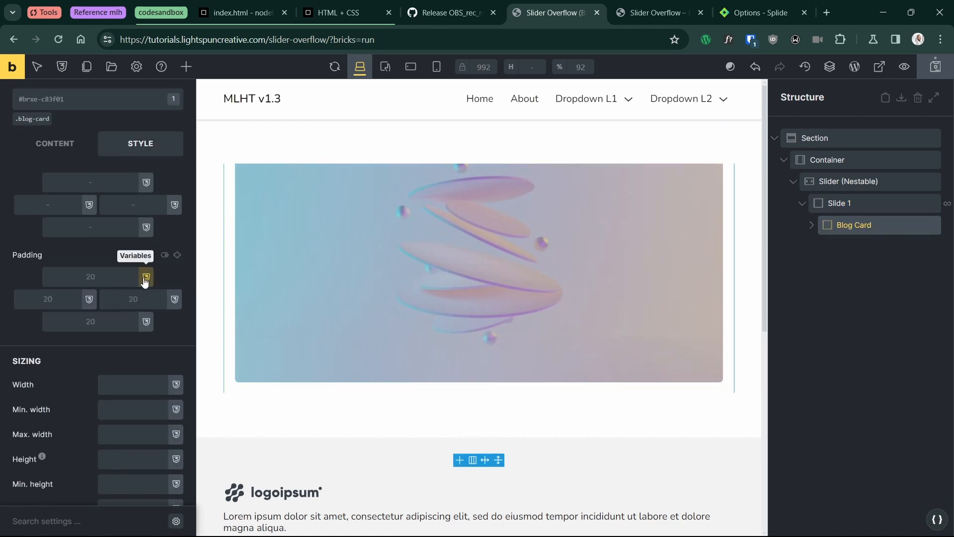
left_click(176, 255)
left_click(96, 274)
type("0")
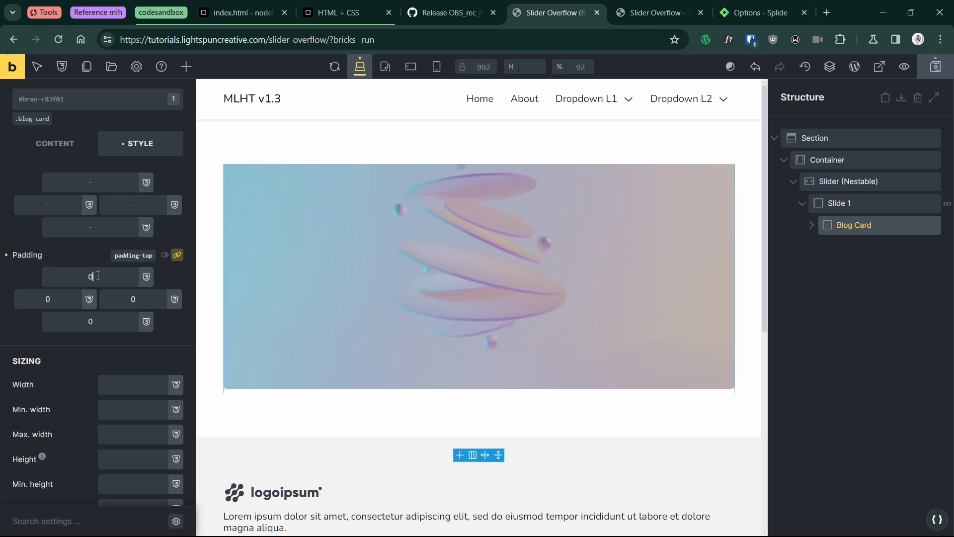
left_click(781, 258)
Set the nestable slider to show 3 items at once in its options.
left_click(837, 202)
left_click(845, 180)
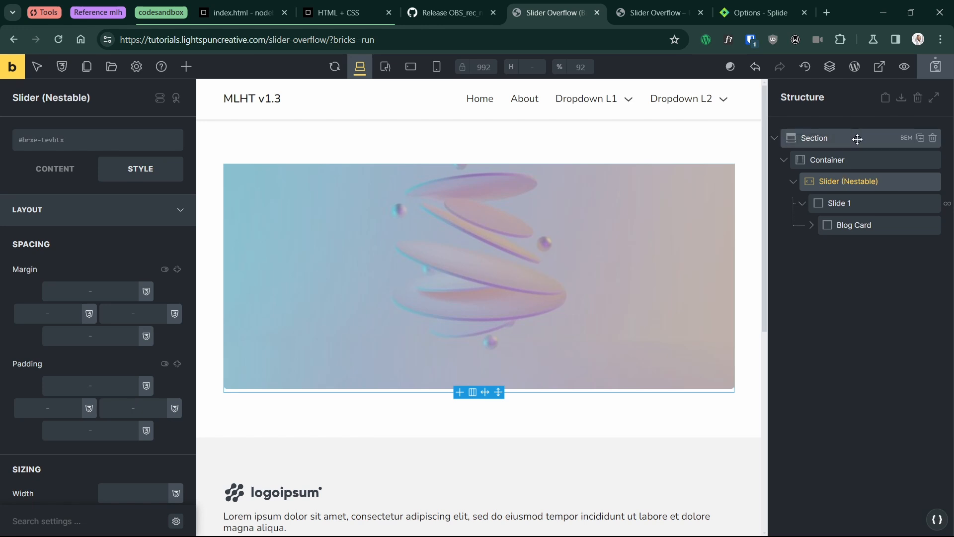
left_click(55, 170)
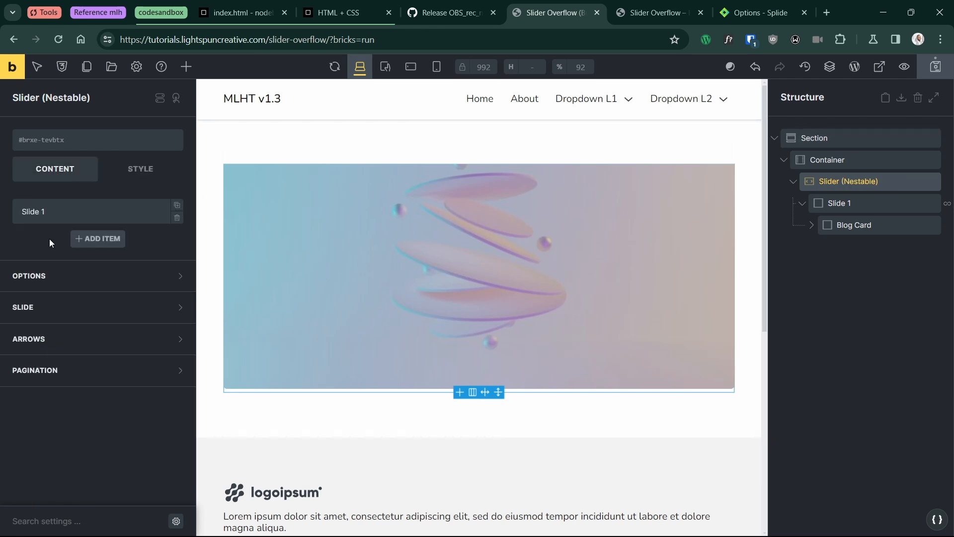
left_click(48, 279)
scroll(49, 358, "down", 3)
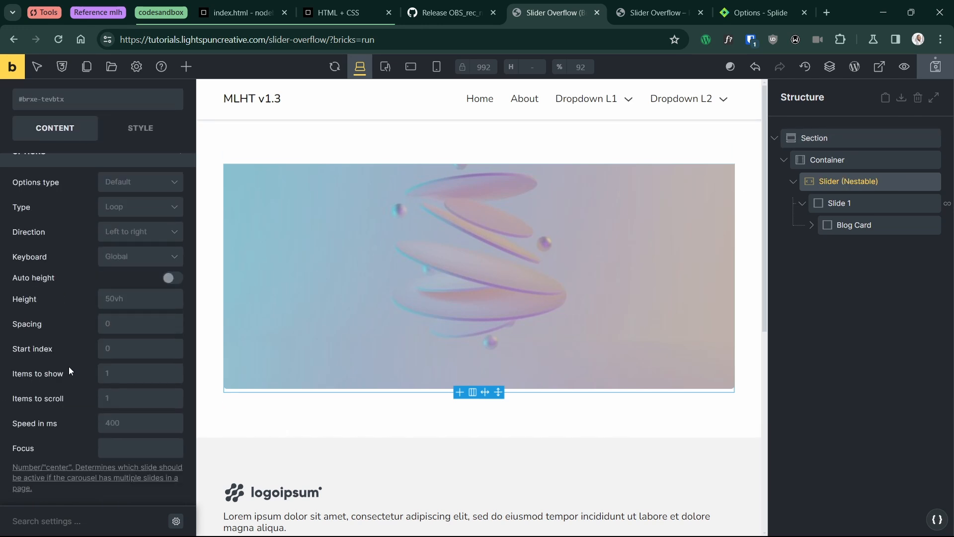
left_click(117, 375)
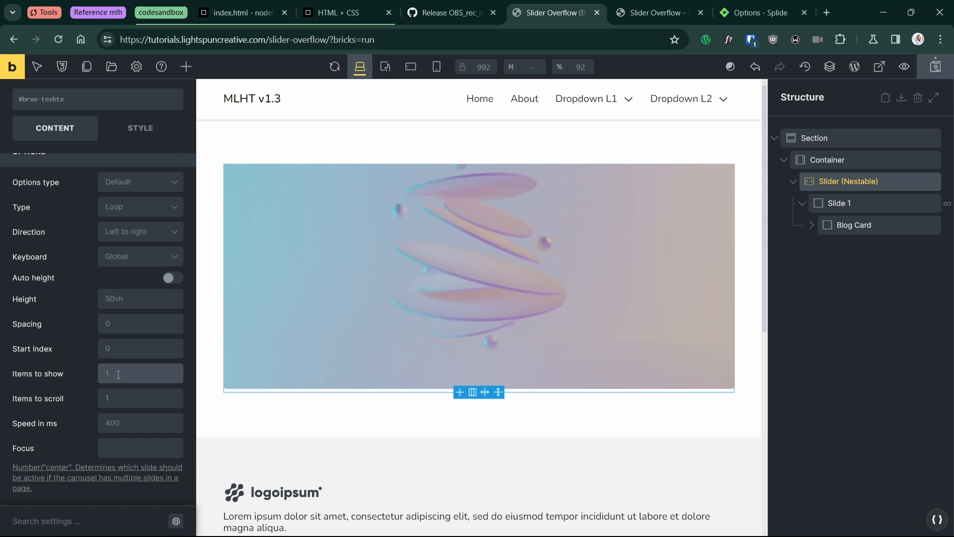
type("3")
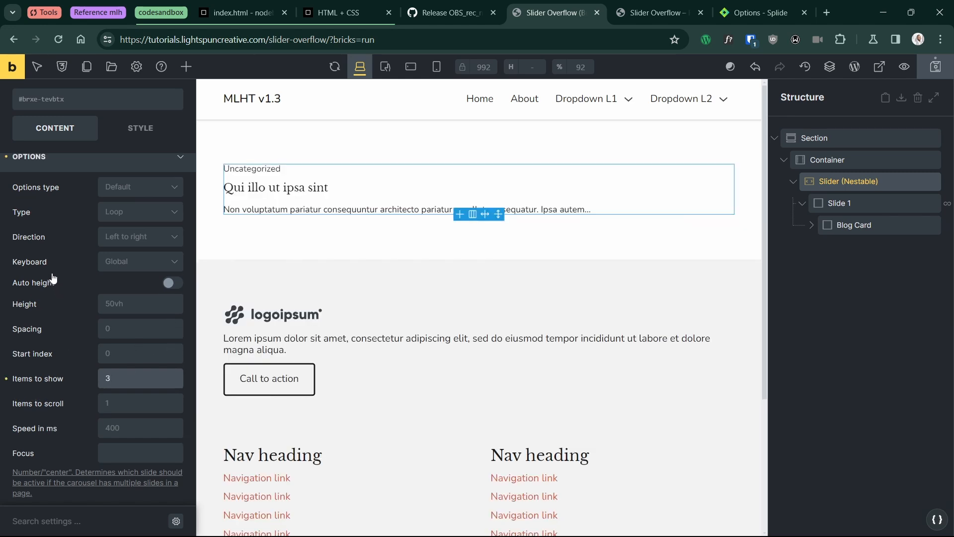
Set the slider's height to fit-content, save the page, and check the slider on the frontend.
scroll(67, 273, "up", 3)
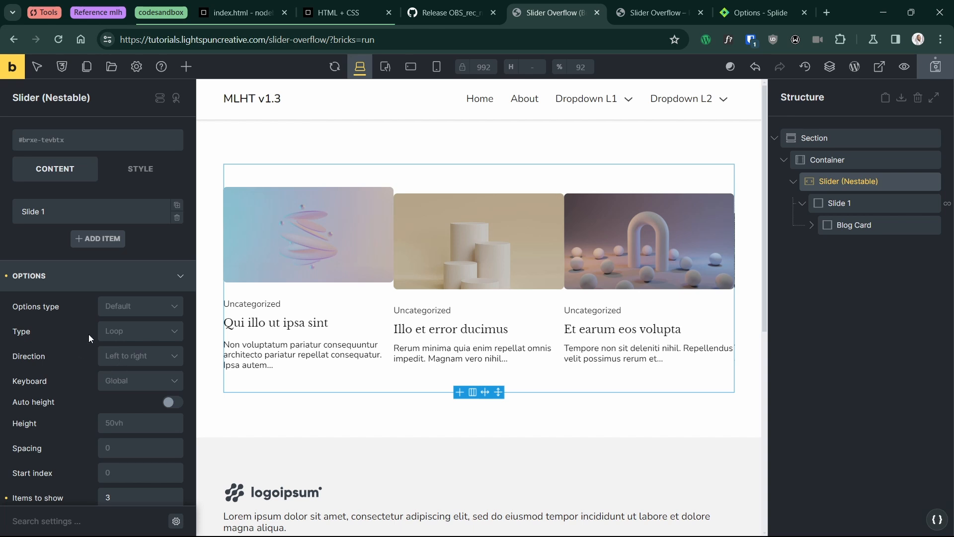
left_click(121, 423)
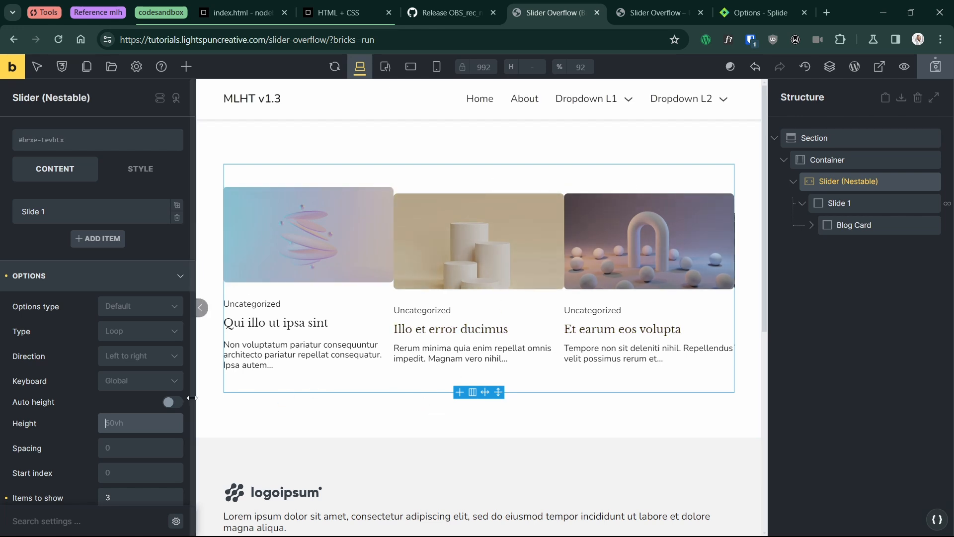
type("fit-content")
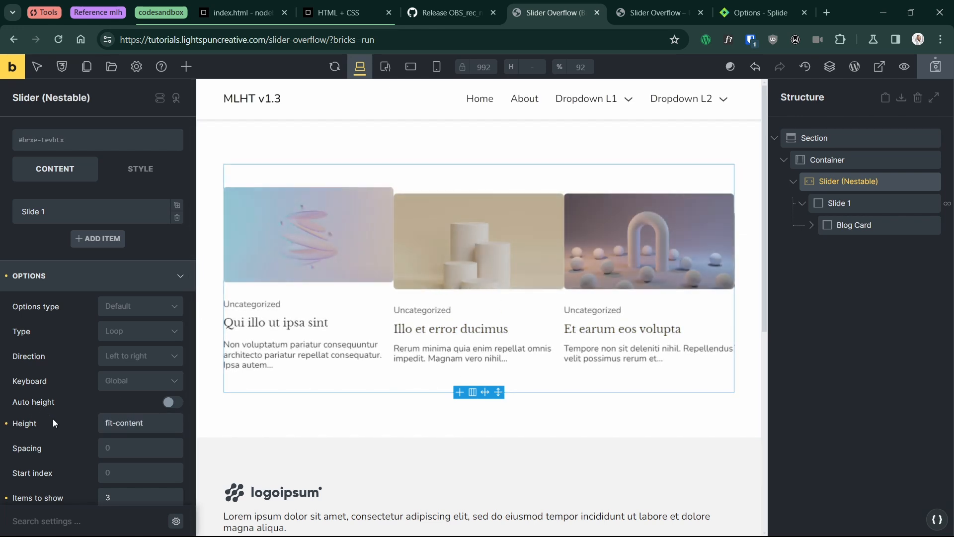
left_click(889, 386)
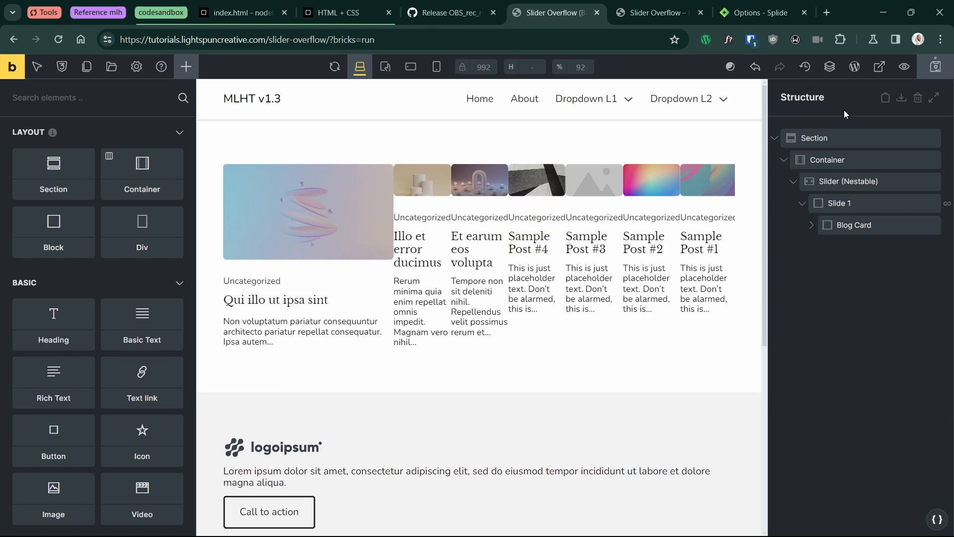
left_click(934, 73)
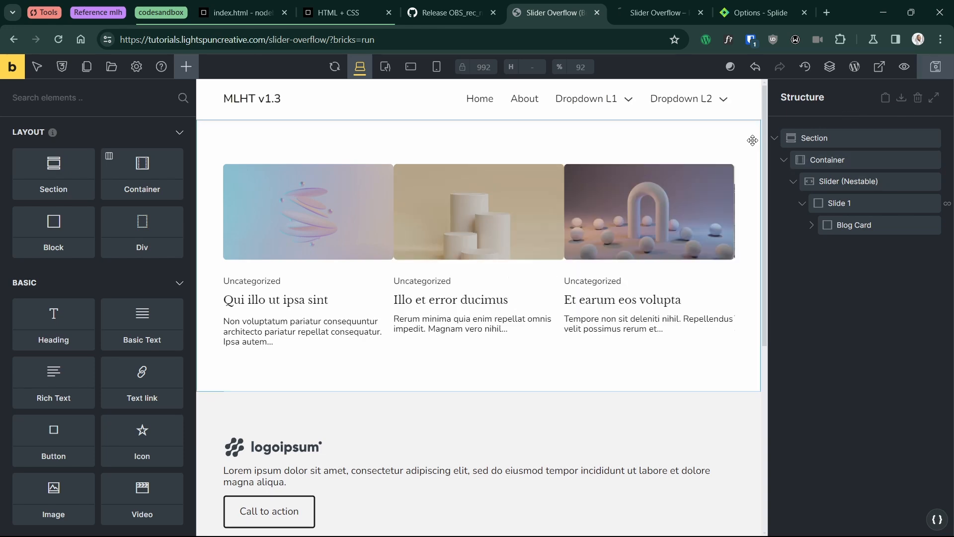
left_click(655, 19)
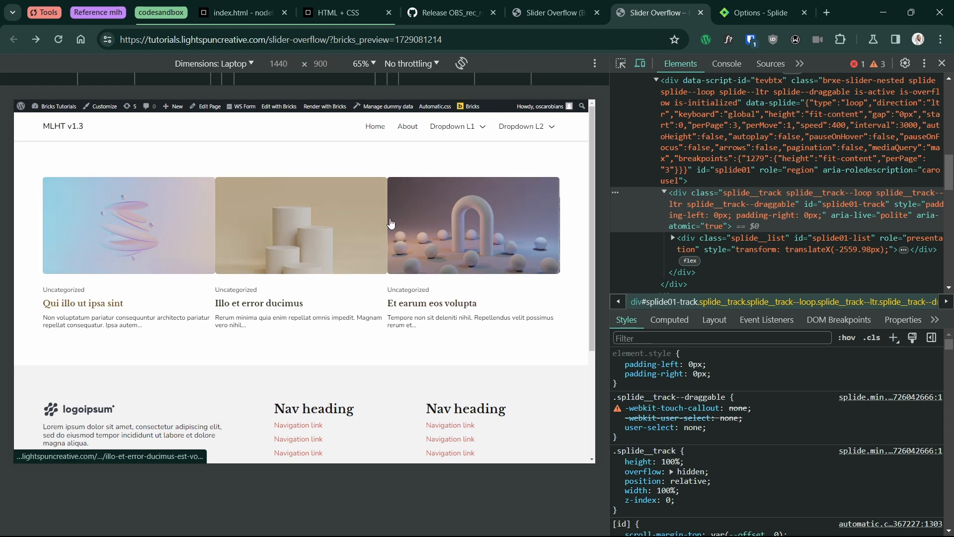
left_click(546, 15)
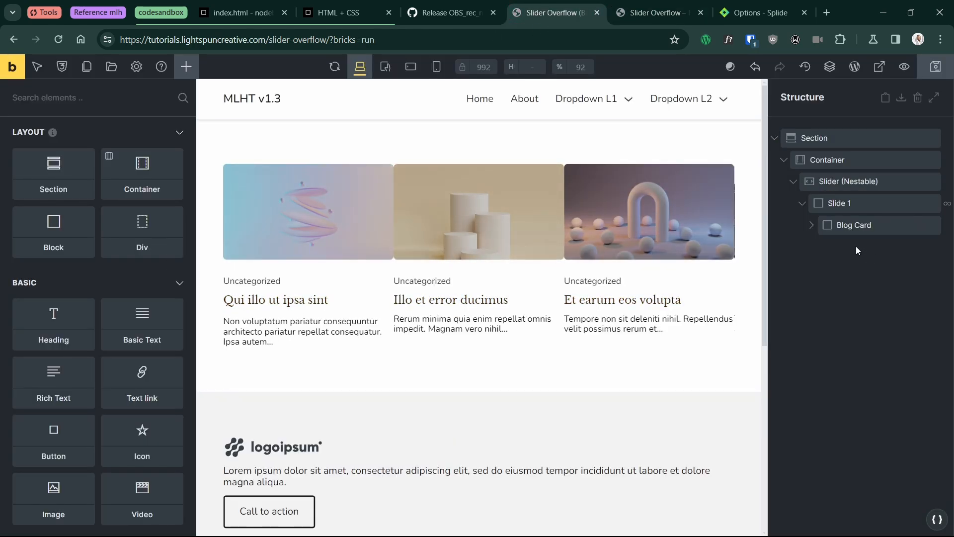
Set the nestable slider's spacing to the content-gap variable, var(--content-gap).
left_click(845, 203)
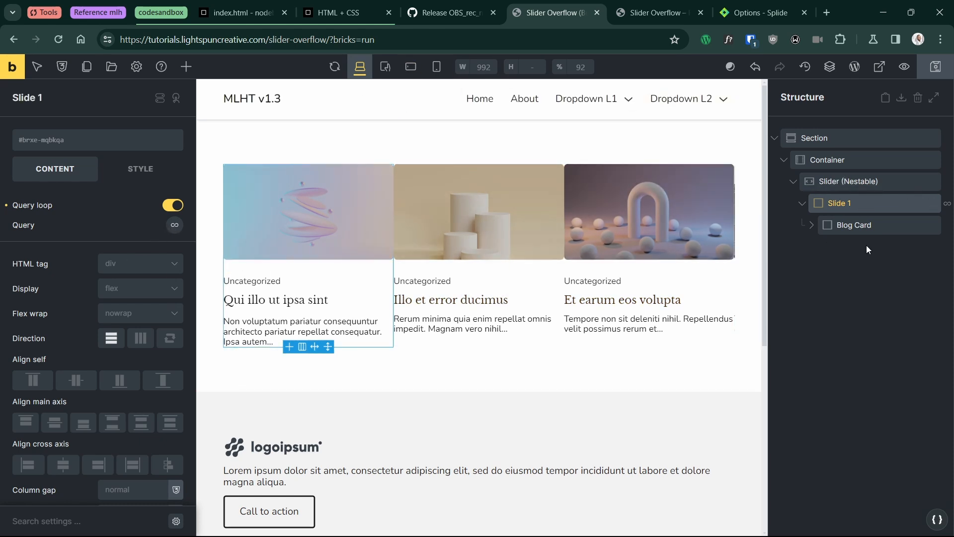
left_click(860, 182)
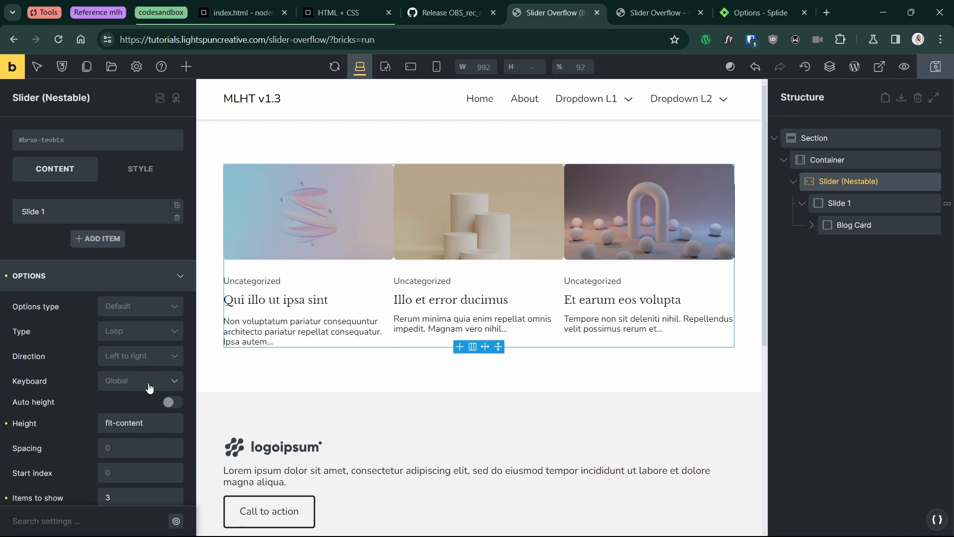
scroll(71, 406, "down", 1)
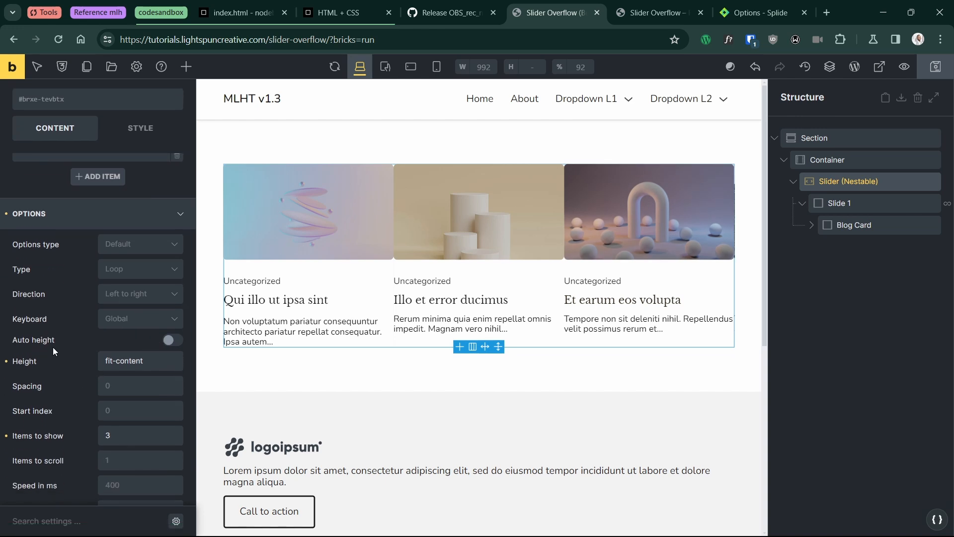
right_click(124, 387)
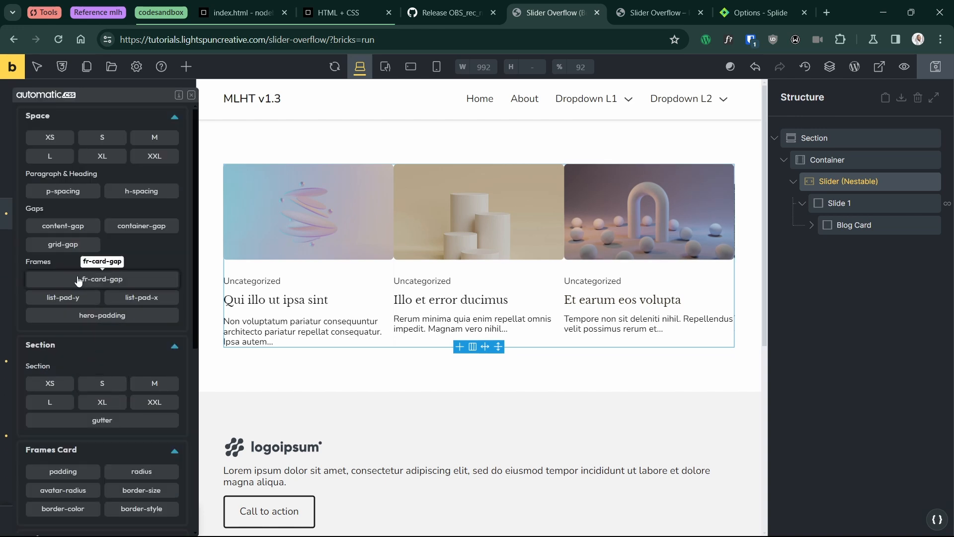
left_click(66, 226)
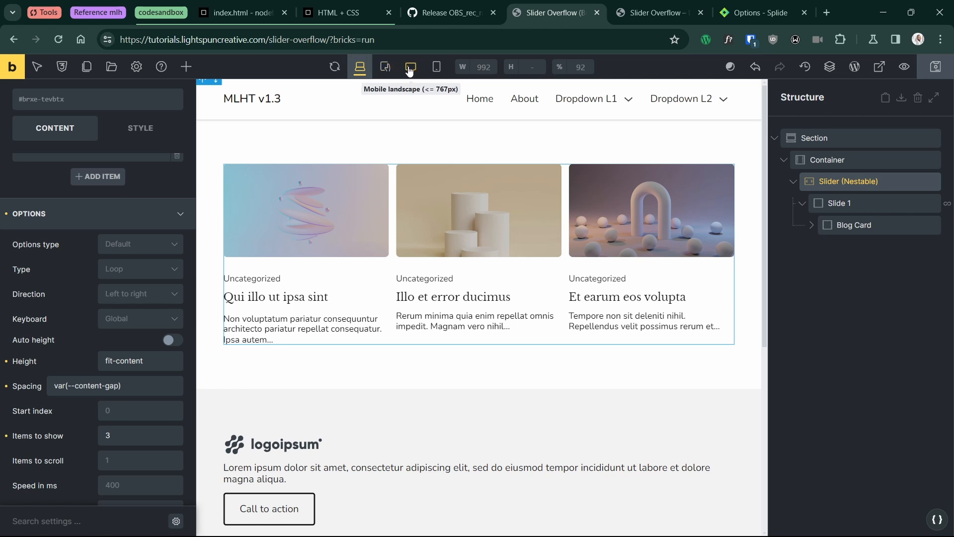
Set the slider's items to show to 2 for mobile landscape and 1 for mobile portrait.
left_click(410, 67)
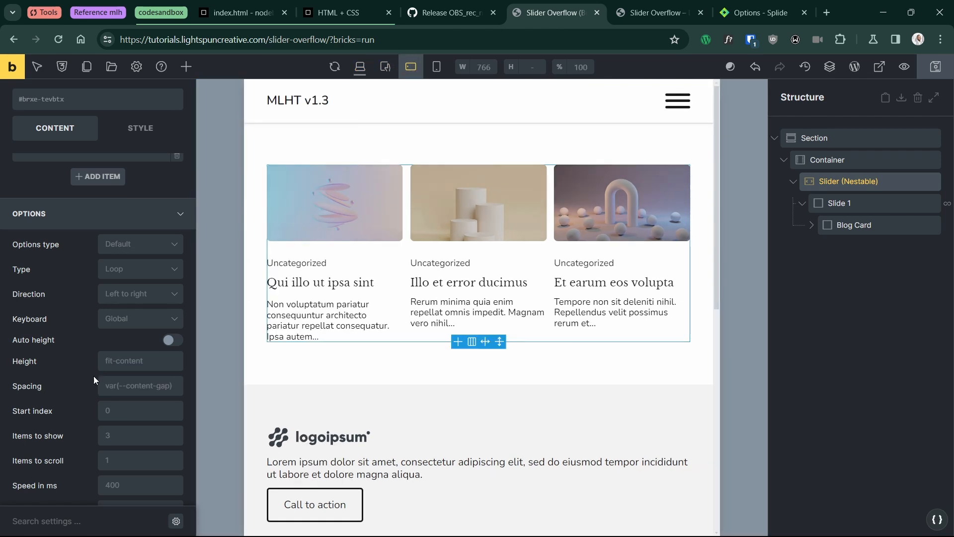
left_click(116, 432)
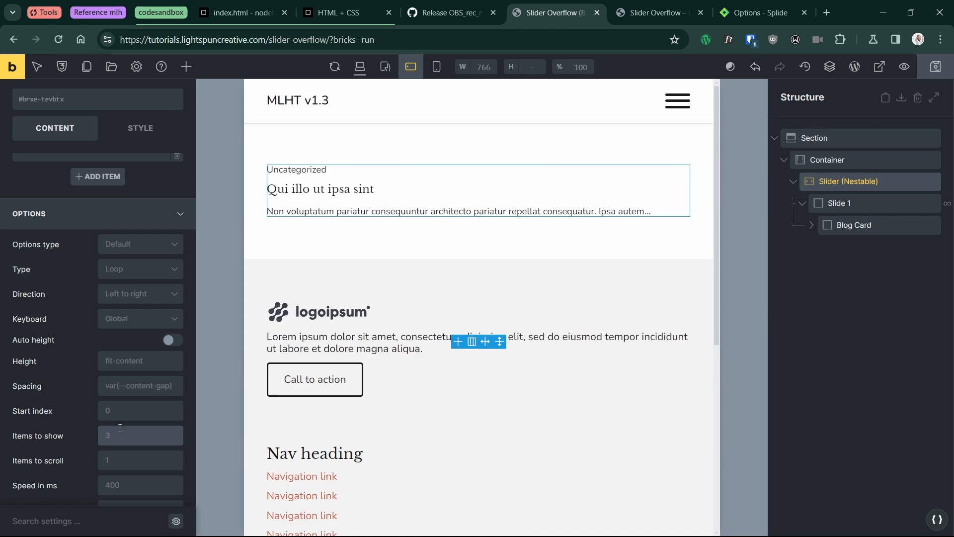
type("2")
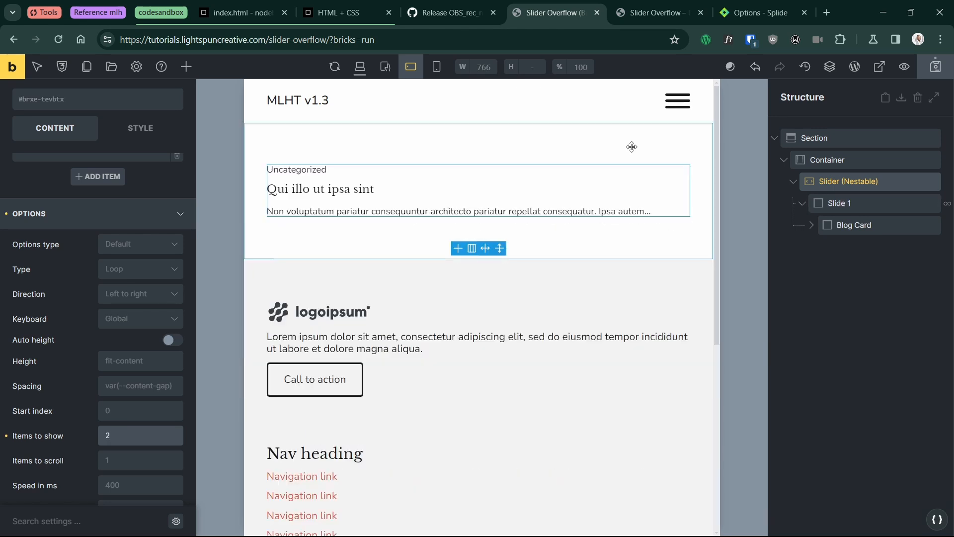
left_click(436, 68)
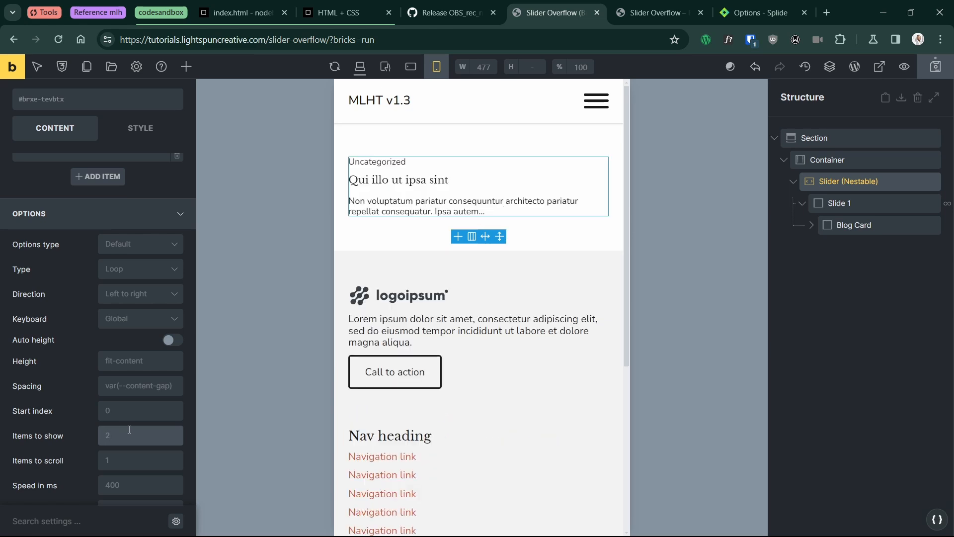
left_click(129, 429)
type("1")
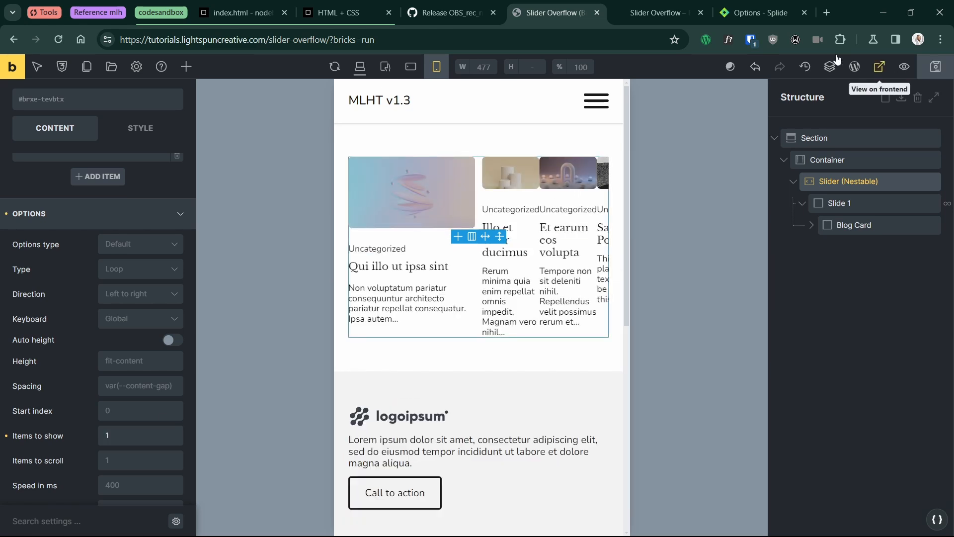
Check the frontend slider at viewport widths of about 627 px and 423 px, and return to the Laptop preset.
left_click(640, 13)
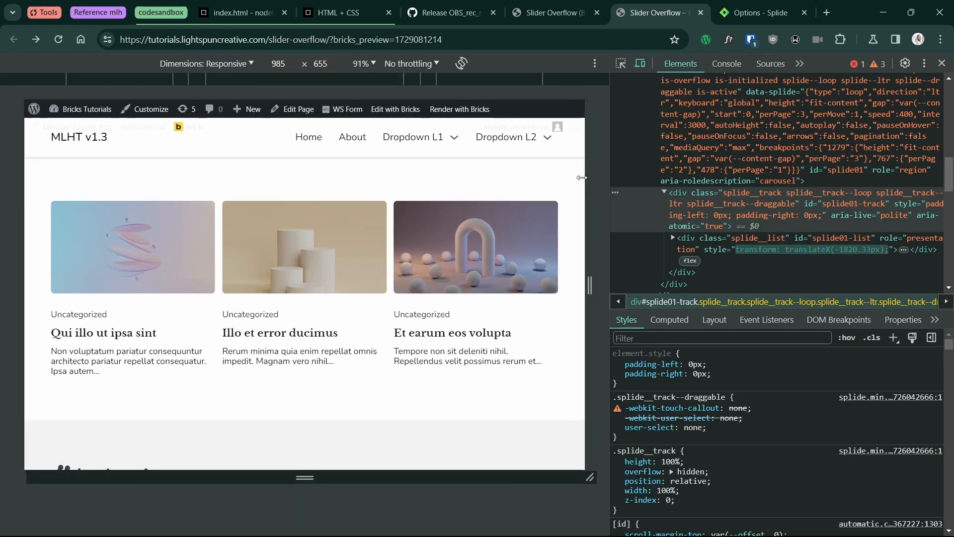
left_click_drag(582, 177, 485, 178)
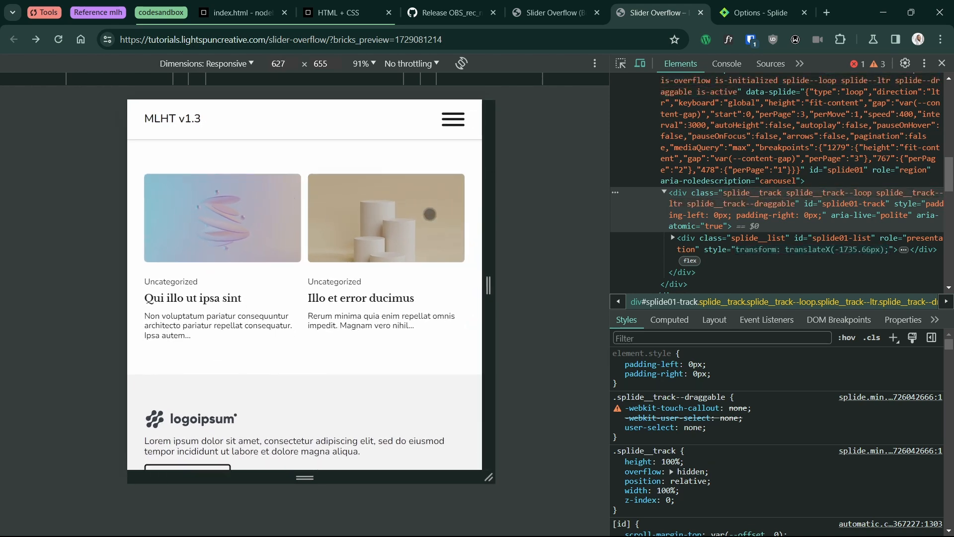
left_click_drag(489, 221, 432, 218)
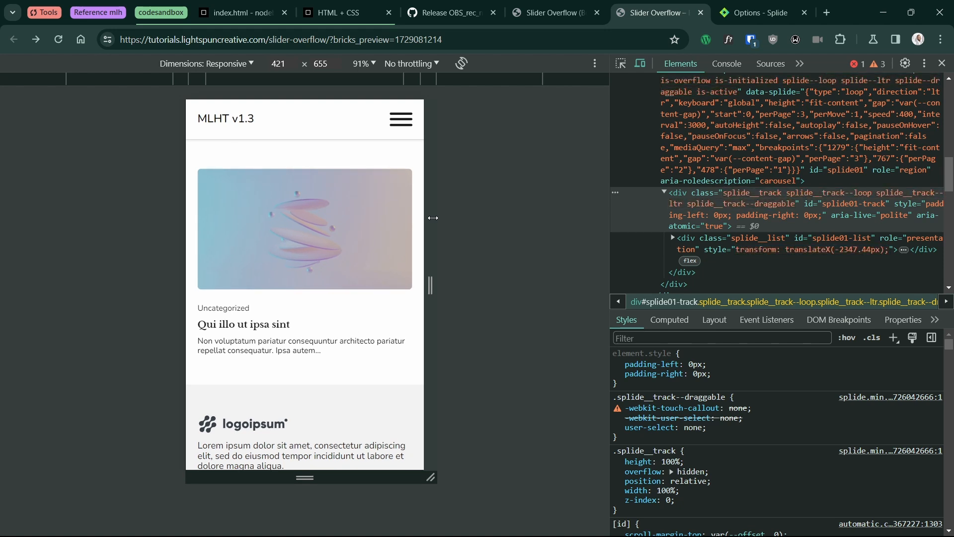
left_click_drag(433, 218, 433, 218)
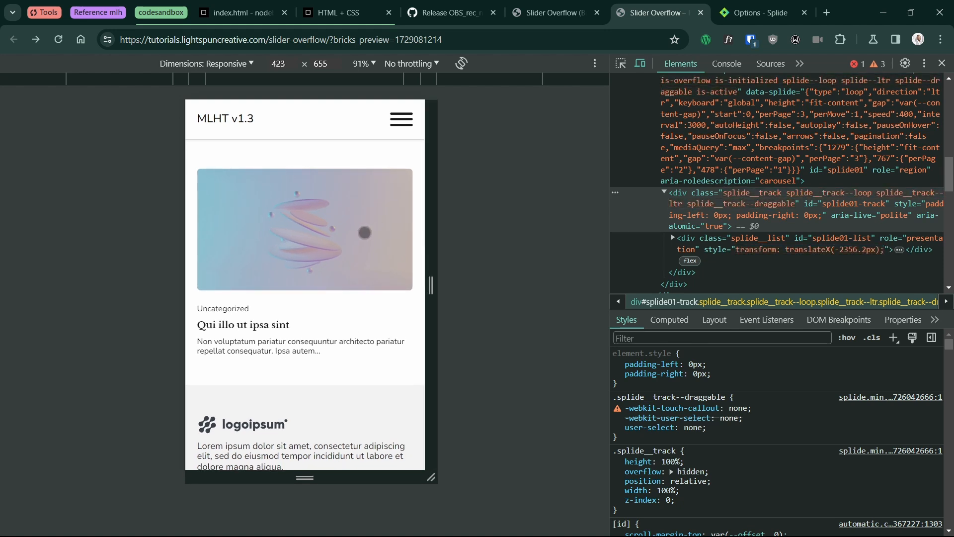
left_click_drag(365, 232, 278, 233)
left_click(245, 62)
left_click(201, 115)
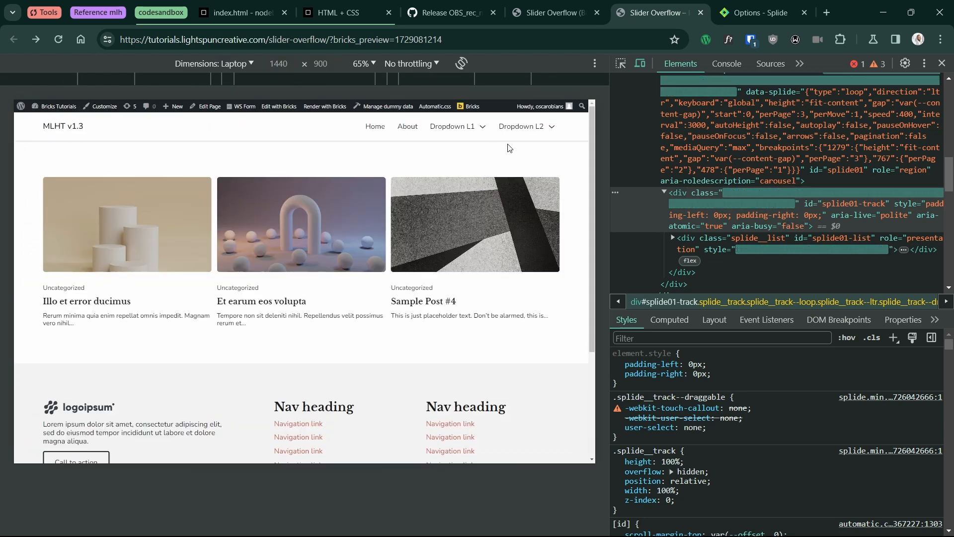
Close the developer tools and swipe the full-width frontend slider forward and back to examine its container edges.
left_click(942, 63)
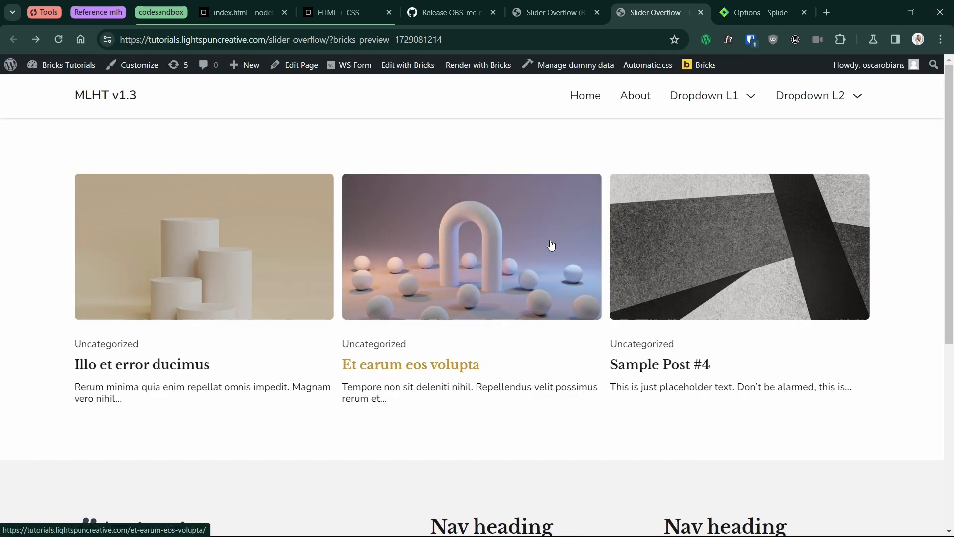
left_click_drag(559, 244, 433, 249)
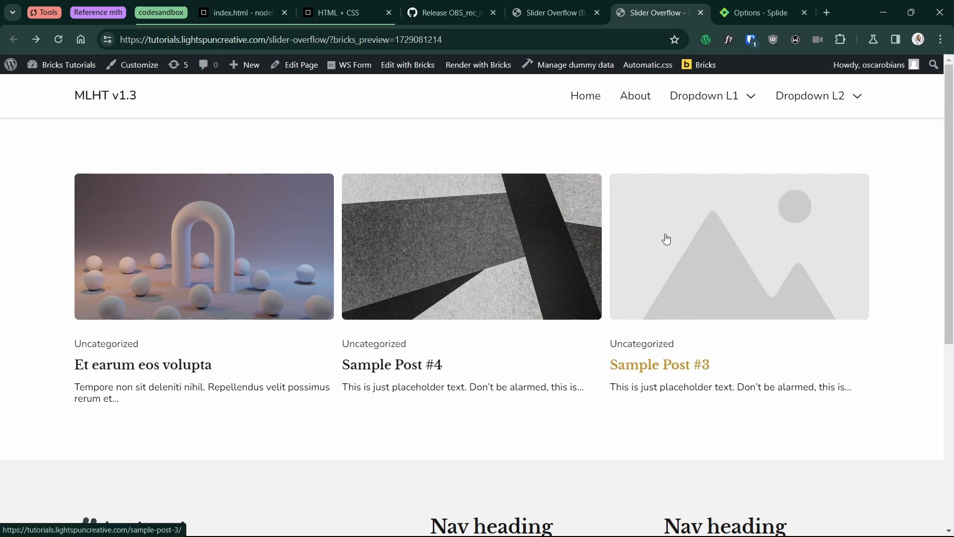
left_click_drag(666, 239, 817, 241)
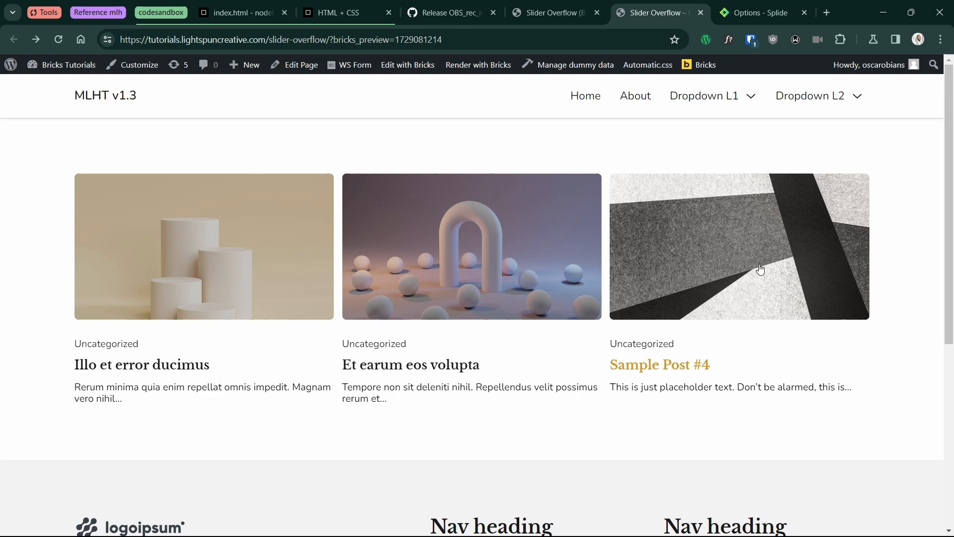
Set the slider's desktop items to show to 3.5 and check the partial slide on the frontend.
left_click(567, 8)
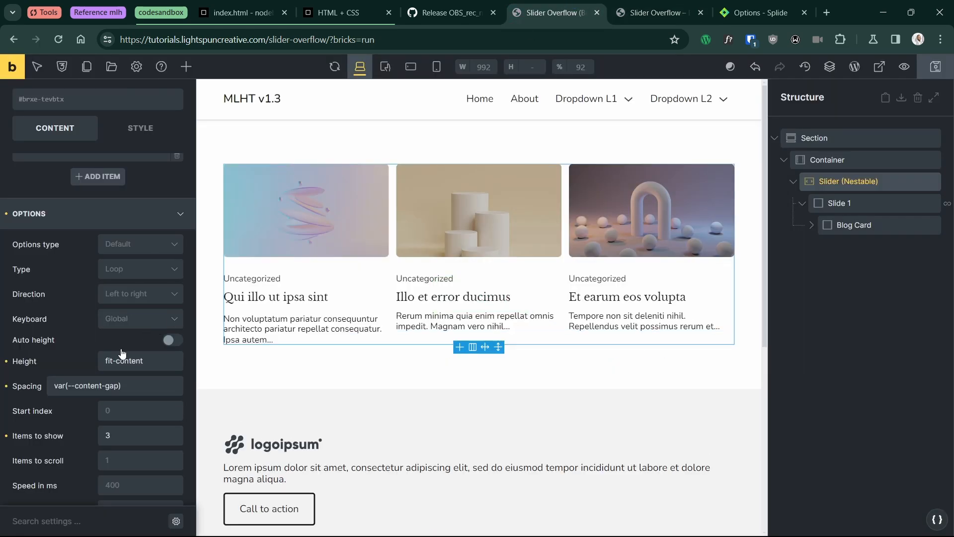
left_click(128, 432)
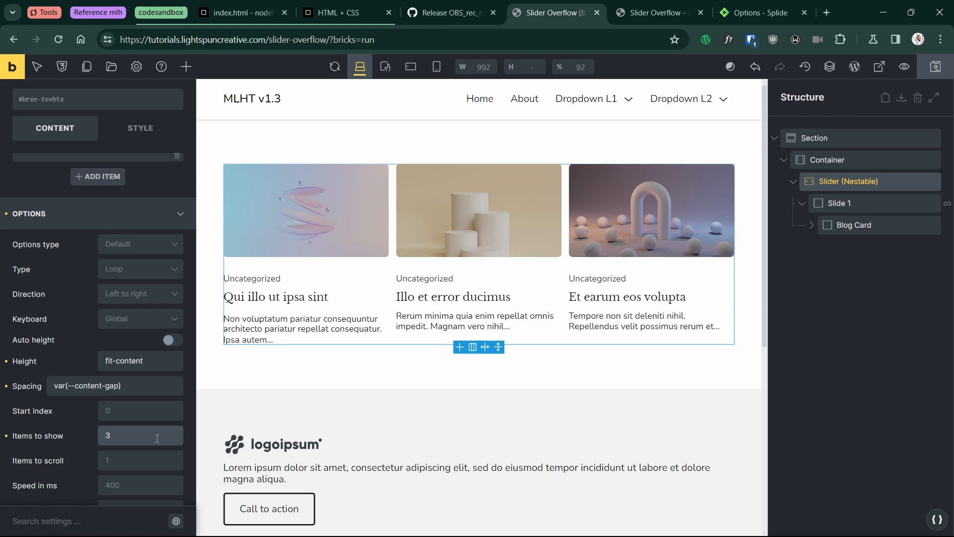
type(".5")
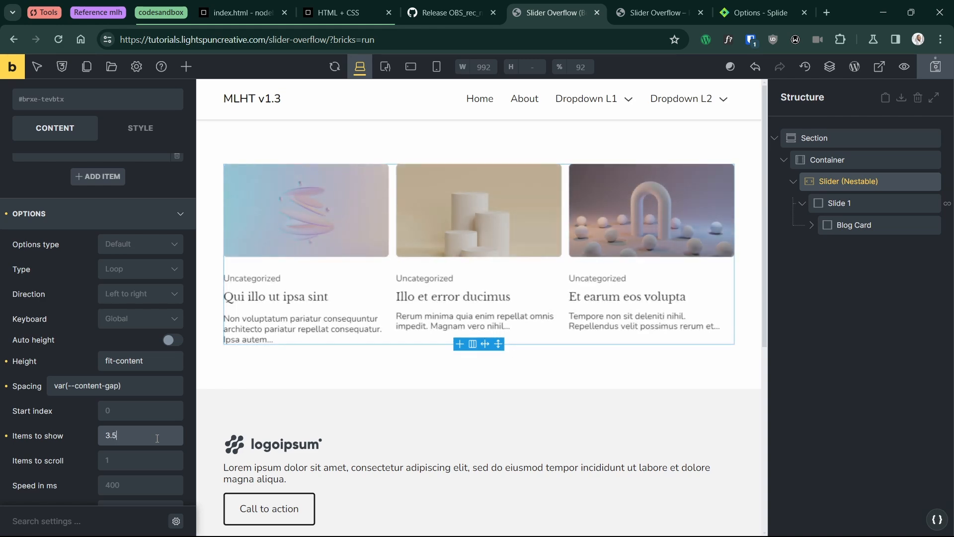
key("ctrl+Tab")
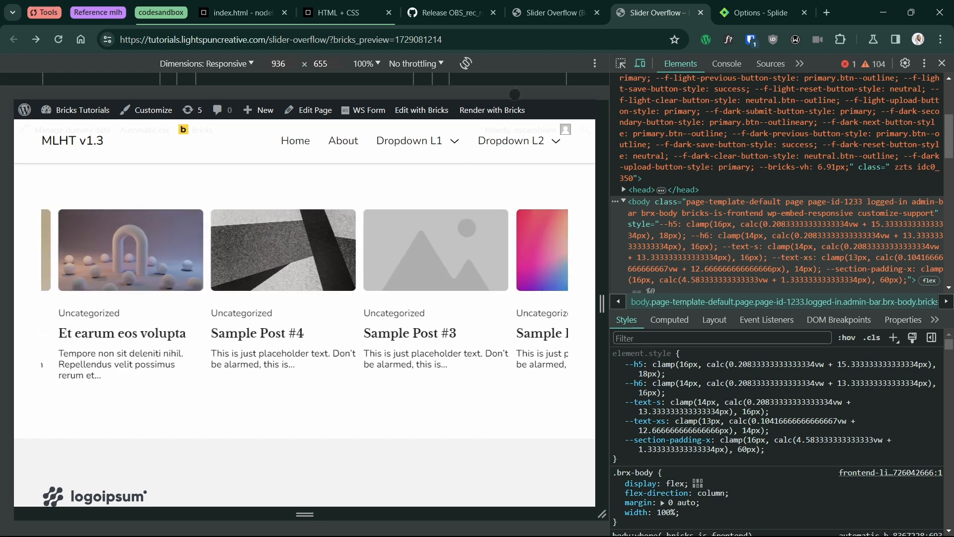
key("ctrl+shift+Tab")
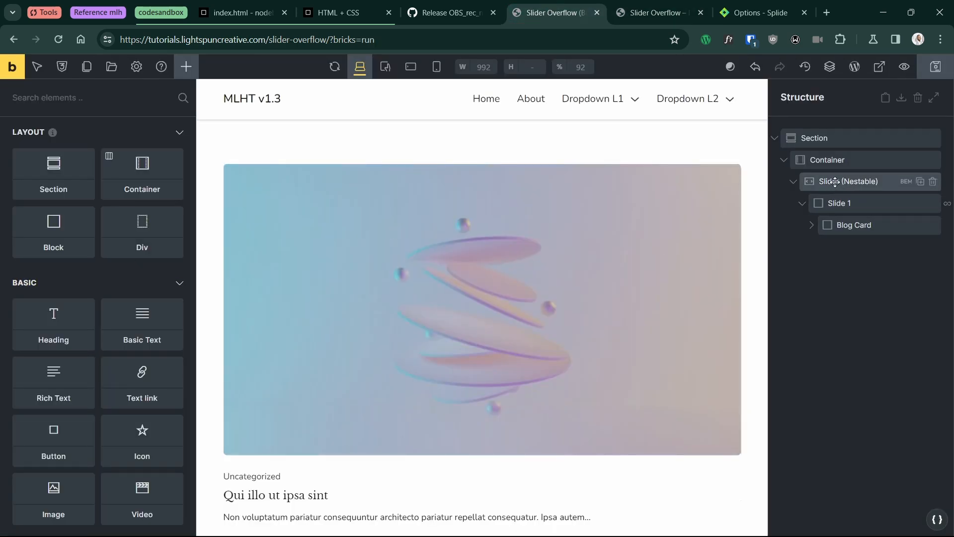
Set the nestable slider's type to Slide and save the page.
left_click(835, 182)
left_click(98, 287)
left_click(97, 287)
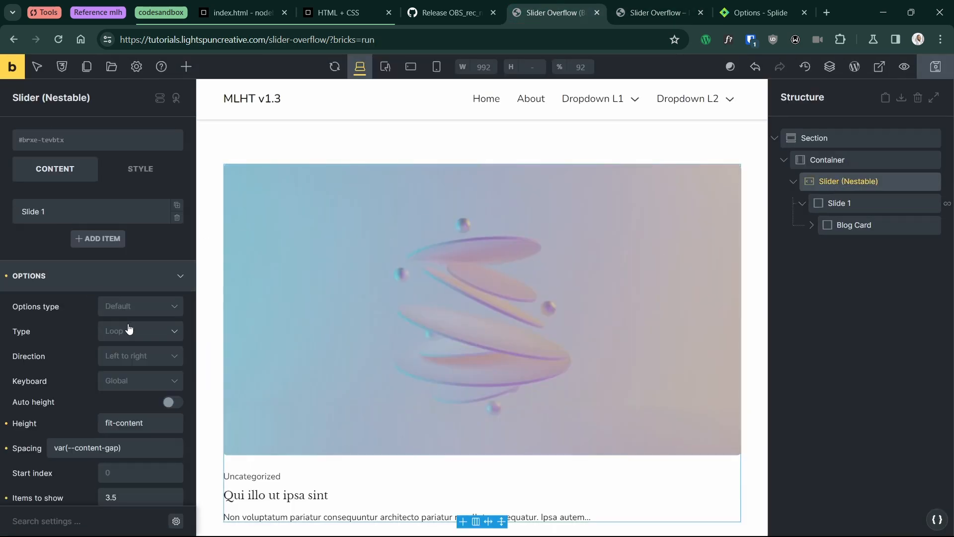
left_click(130, 329)
left_click(123, 367)
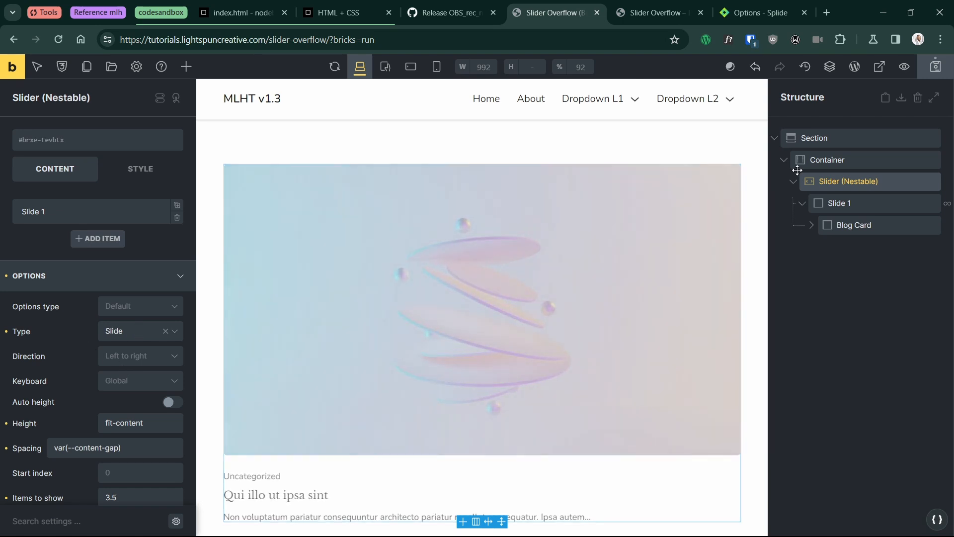
left_click(936, 67)
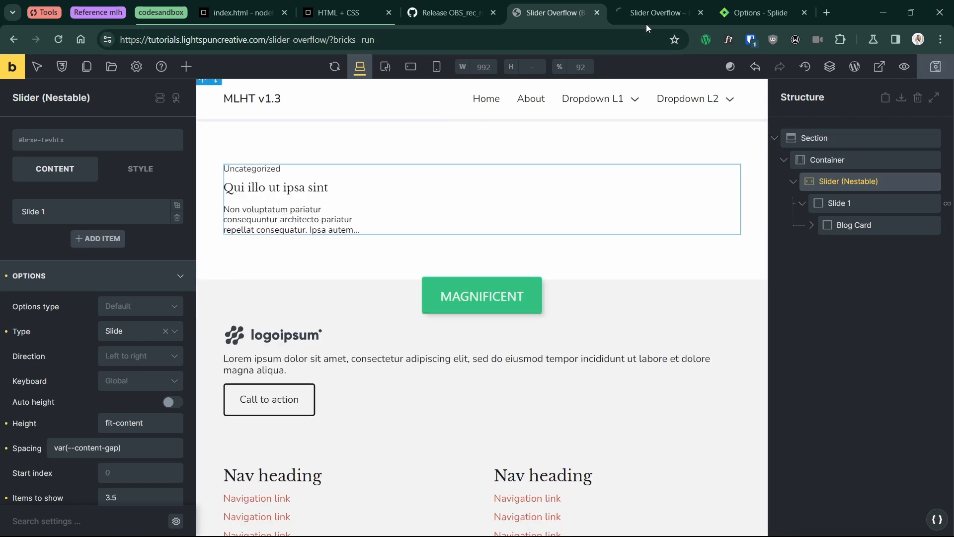
Swipe through the slider on the frontend to check the Slide type, and return to the builder.
left_click(640, 12)
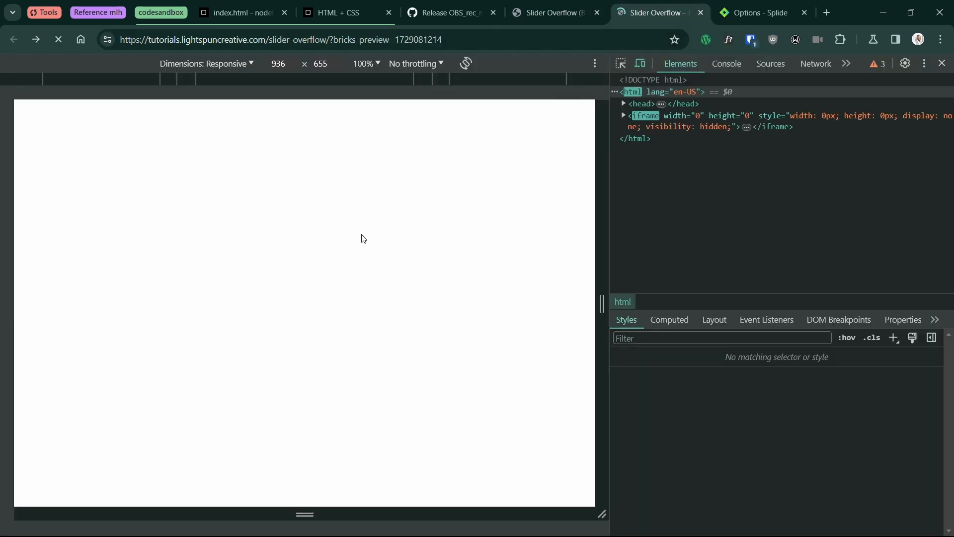
left_click_drag(595, 193, 595, 193)
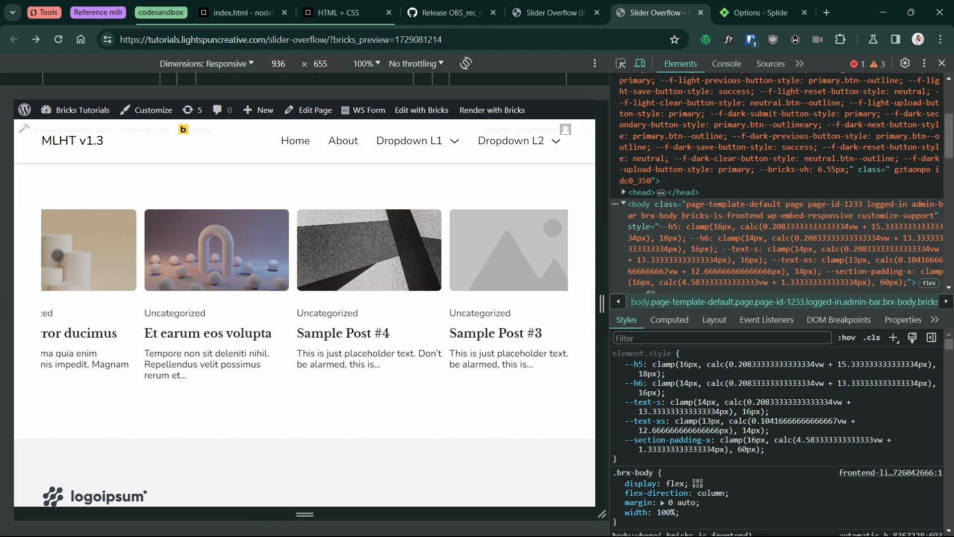
left_click(551, 12)
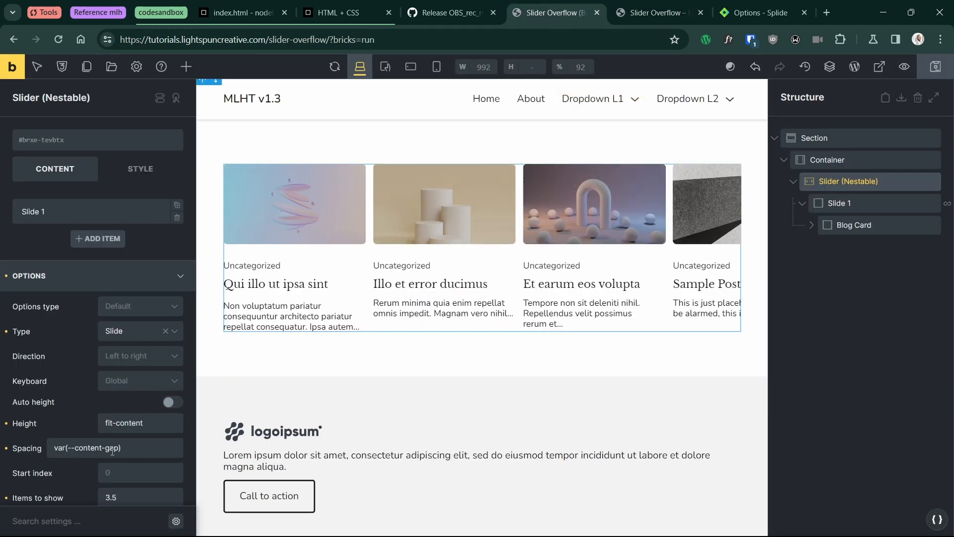
Set the slider's desktop items to show to 3.
scroll(99, 472, "down", 2)
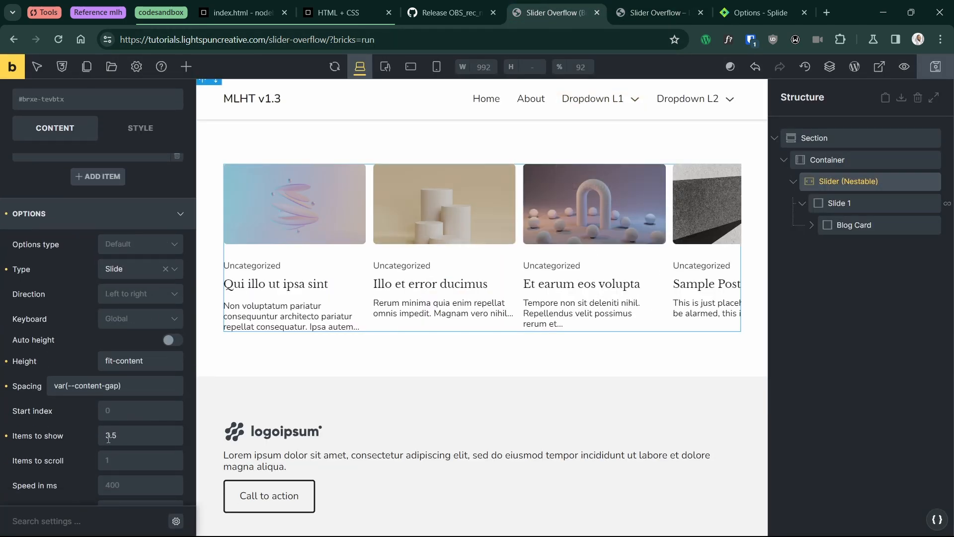
left_click_drag(131, 431, 69, 437)
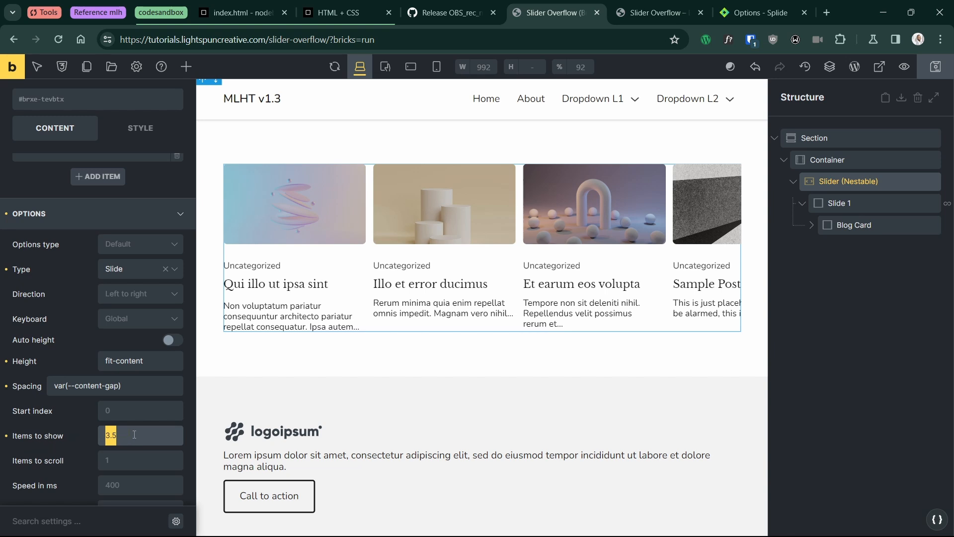
type("3")
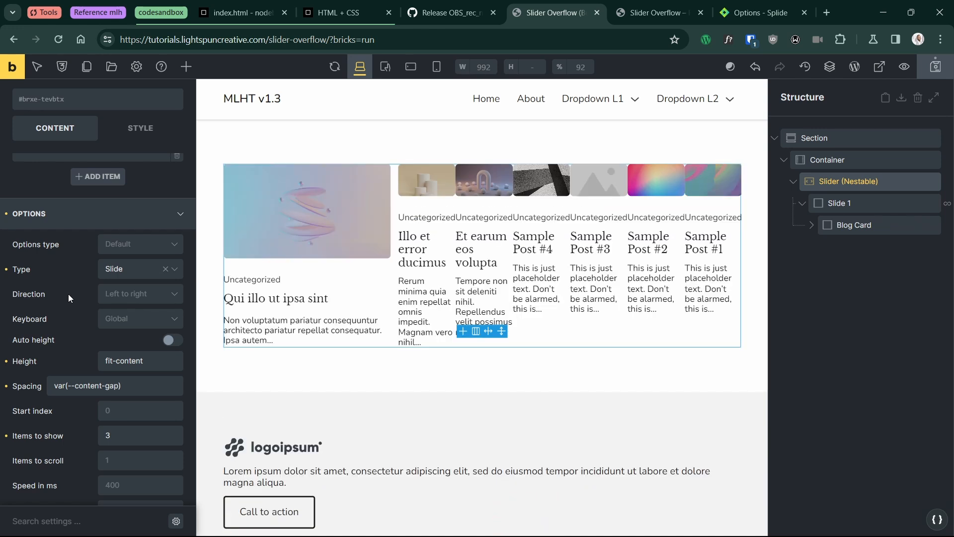
Look through the slider's content options and its layout style settings.
scroll(53, 400, "down", 5)
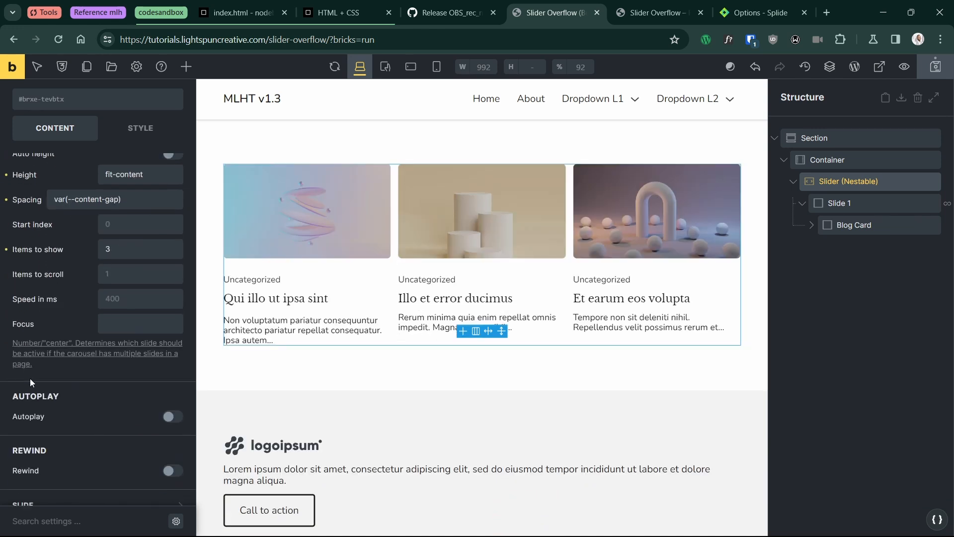
scroll(34, 393, "up", 8)
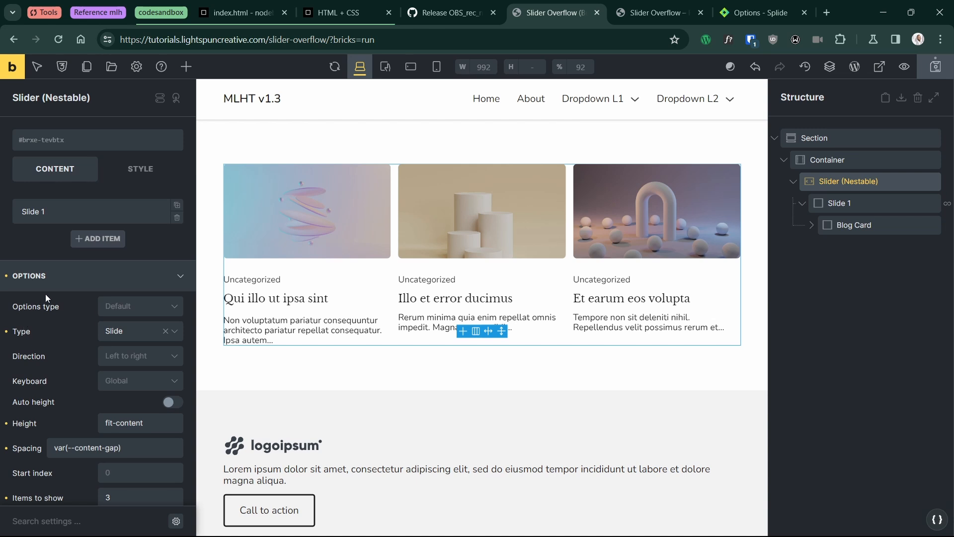
left_click(125, 177)
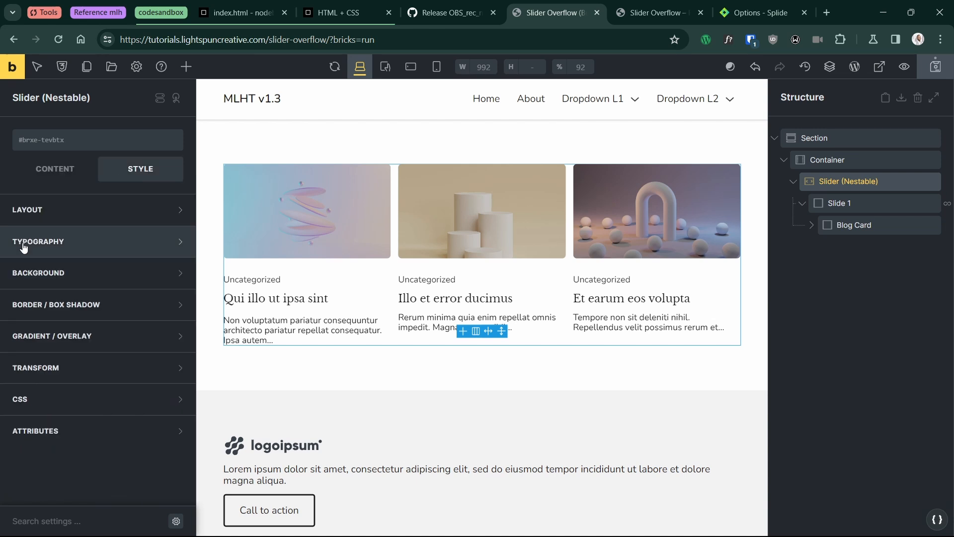
left_click(58, 217)
scroll(66, 330, "down", 10)
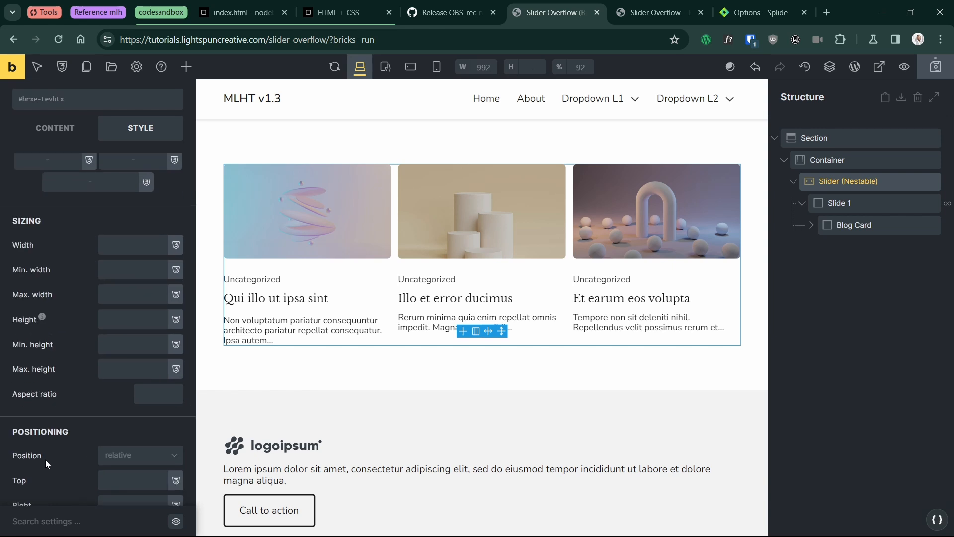
scroll(78, 328, "up", 10)
left_click(63, 172)
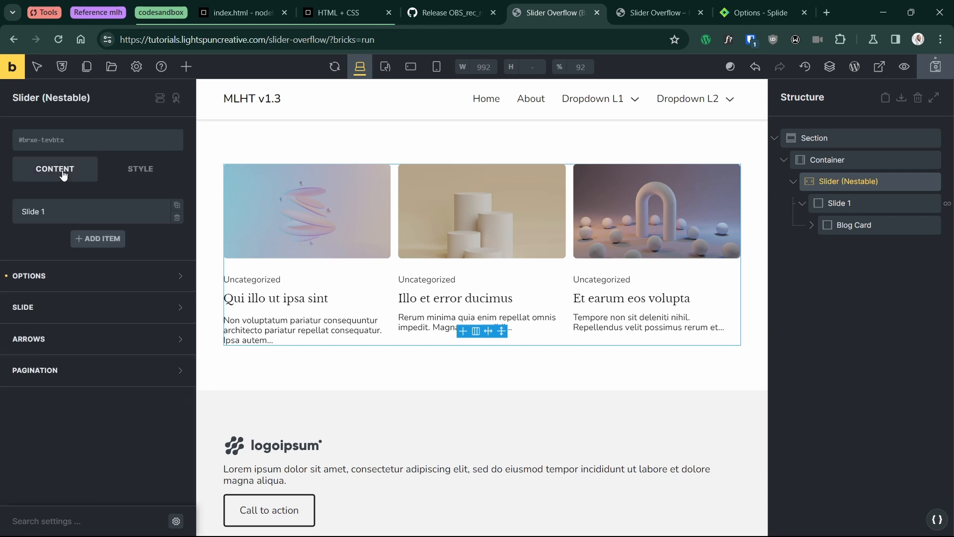
Switch the slider's options type to Custom.
left_click(126, 278)
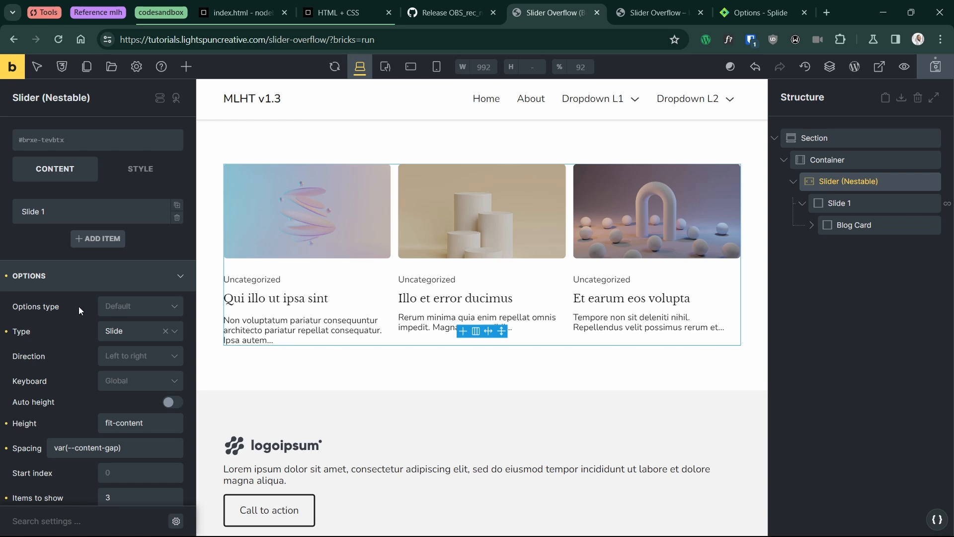
left_click(109, 312)
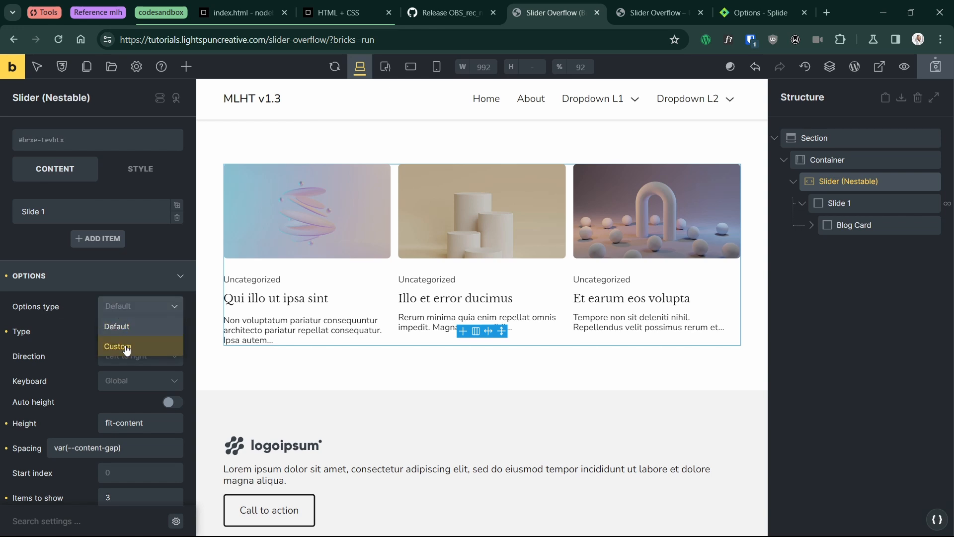
left_click(124, 344)
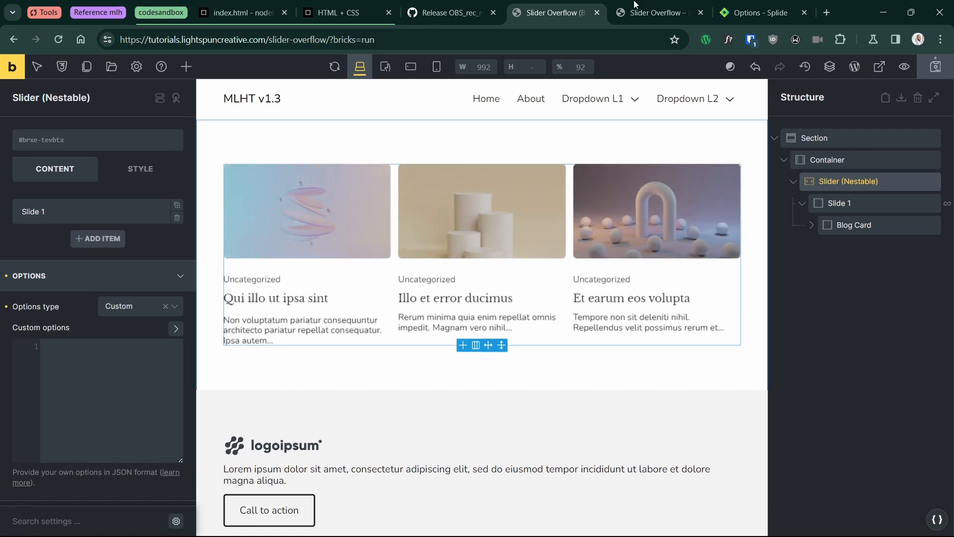
Inspect the slider element on the frontend page and copy the value of its data-splide attribute.
left_click(656, 13)
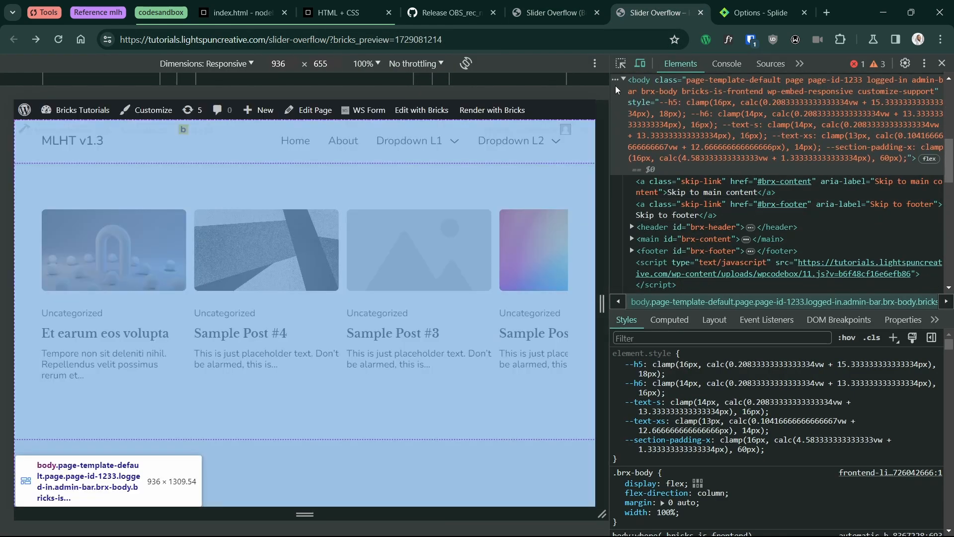
left_click(620, 63)
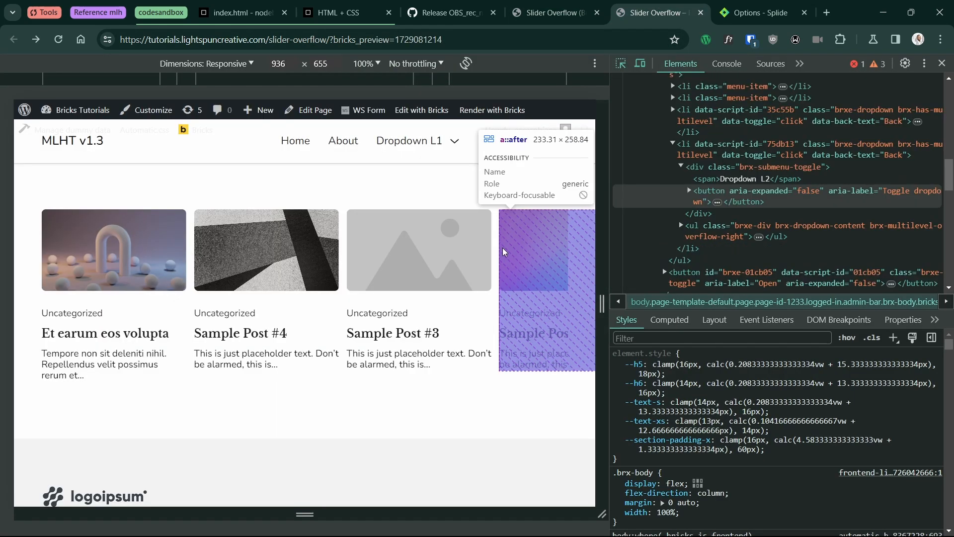
left_click(495, 255)
left_click(742, 168)
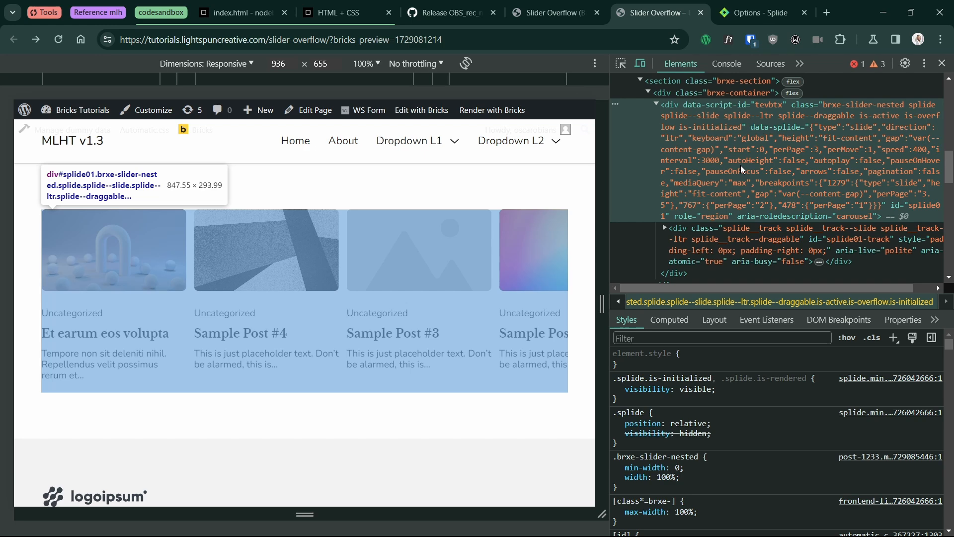
double_click(817, 160)
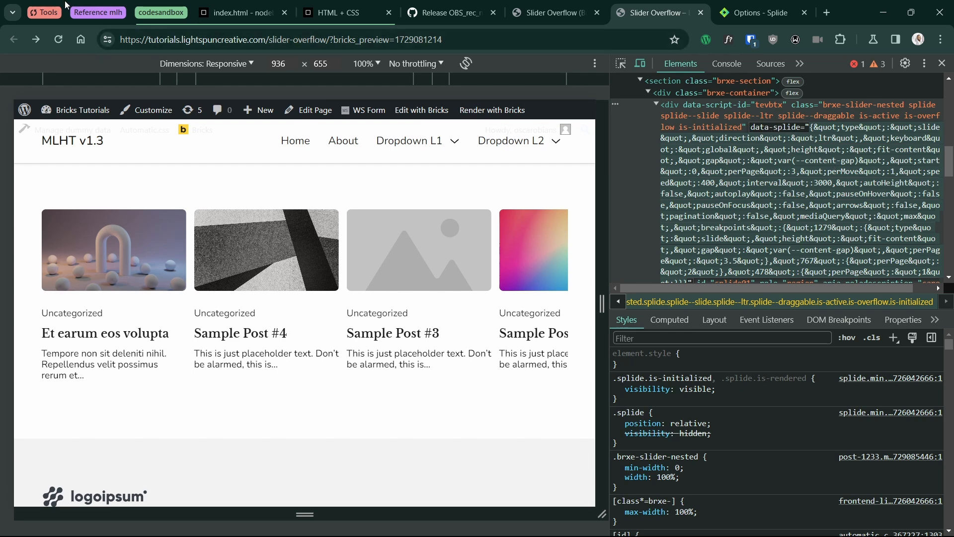
Switch to the Browserling text replacer and overwrite its text with the copied slider options.
left_click(46, 12)
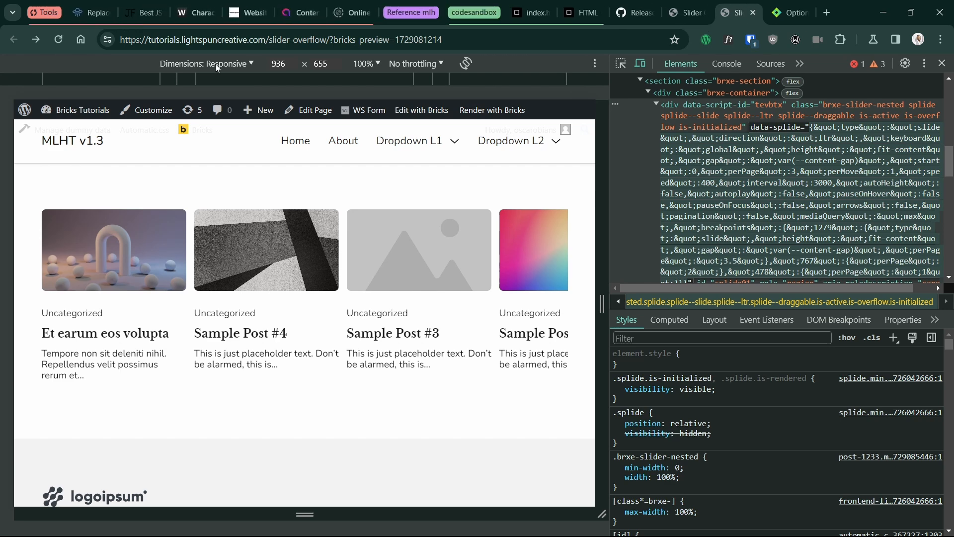
left_click(85, 14)
left_click(446, 242)
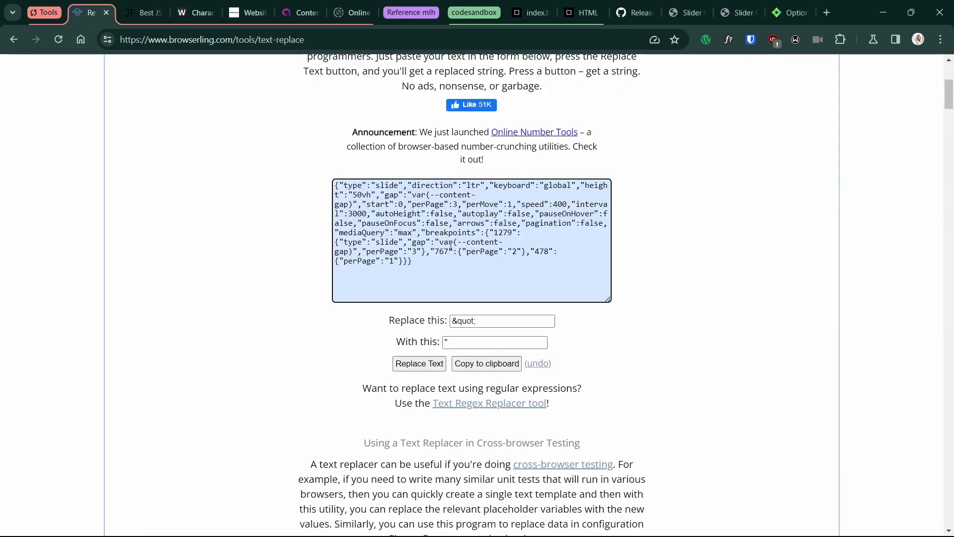
key("ctrl+a")
key("ctrl+v")
Replace every &quot; in the pasted options with a double quotation mark and copy the resulting JSON.
left_click(475, 321)
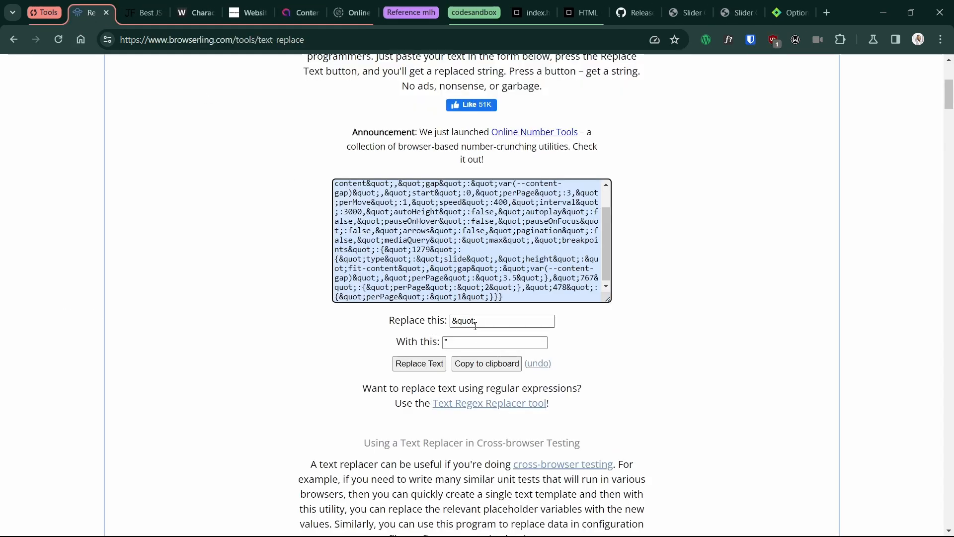
left_click_drag(475, 321, 417, 324)
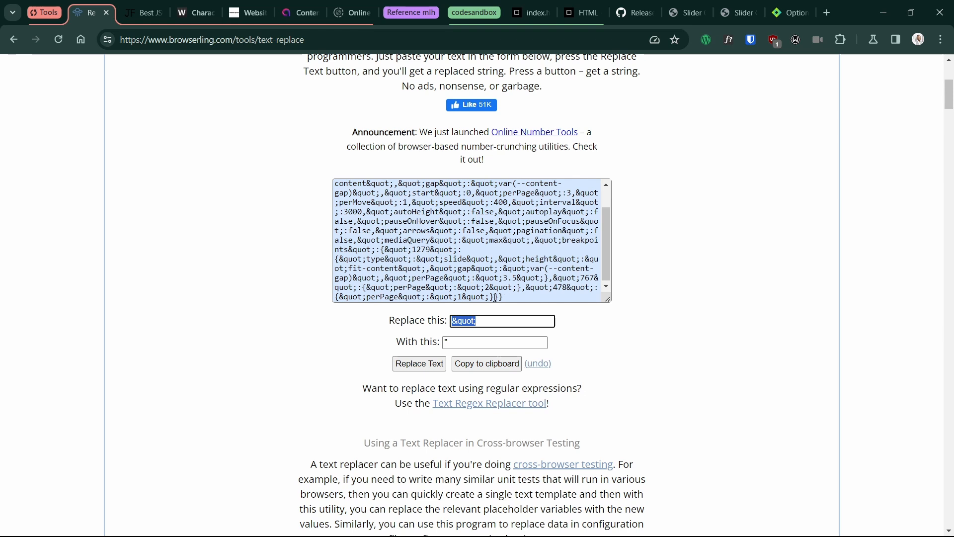
left_click(423, 361)
left_click_drag(437, 264, 314, 189)
key("ctrl+c")
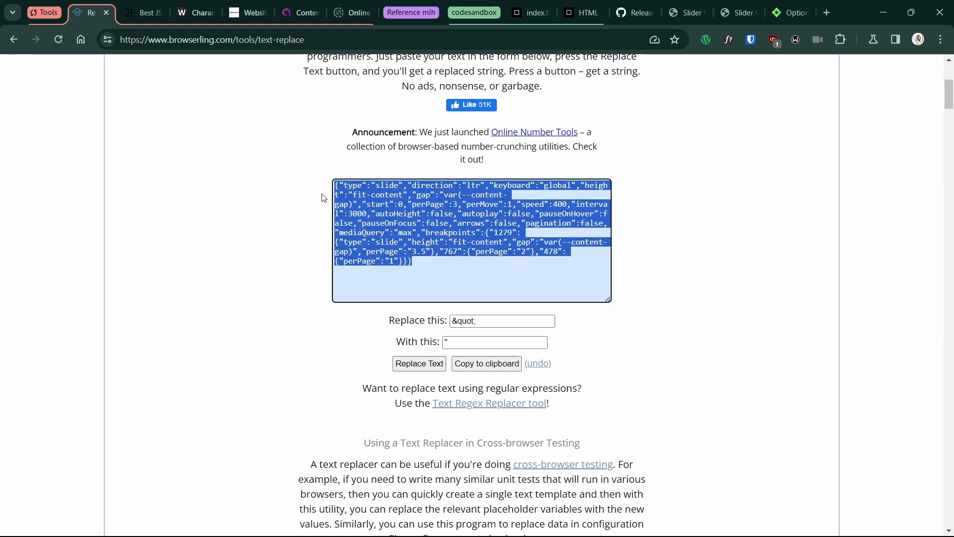
Beautify the JSON on jsonformatter.org and paste the formatted version into the slider's custom options in the Bricks builder.
left_click(145, 12)
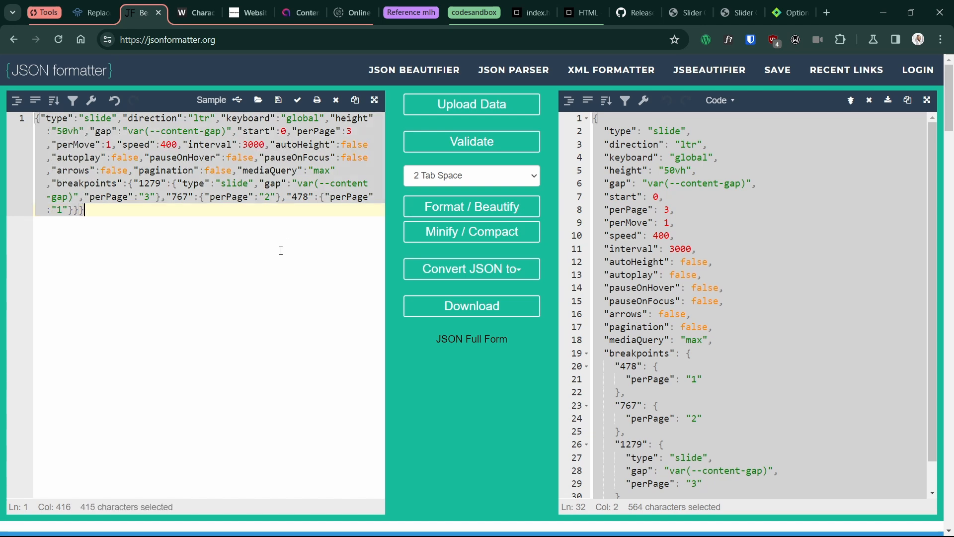
key("ctrl+v")
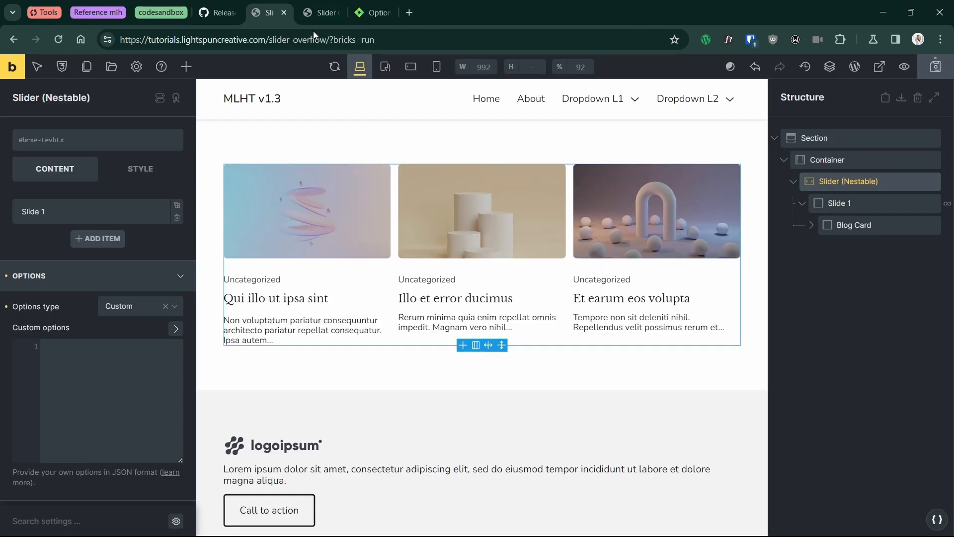
left_click(112, 356)
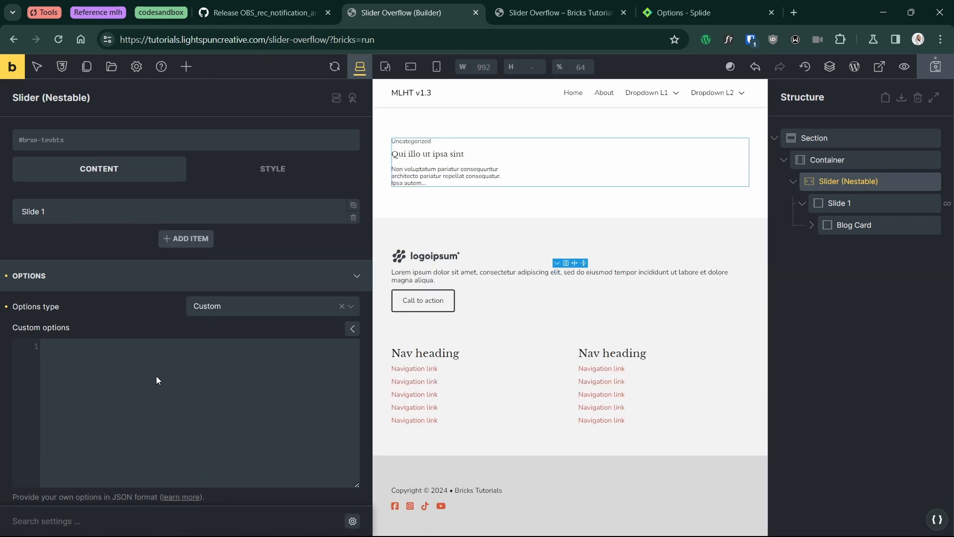
key("ctrl+v")
Review the pasted custom options, including the perPage settings and the 1279 breakpoint block.
scroll(153, 403, "down", 1)
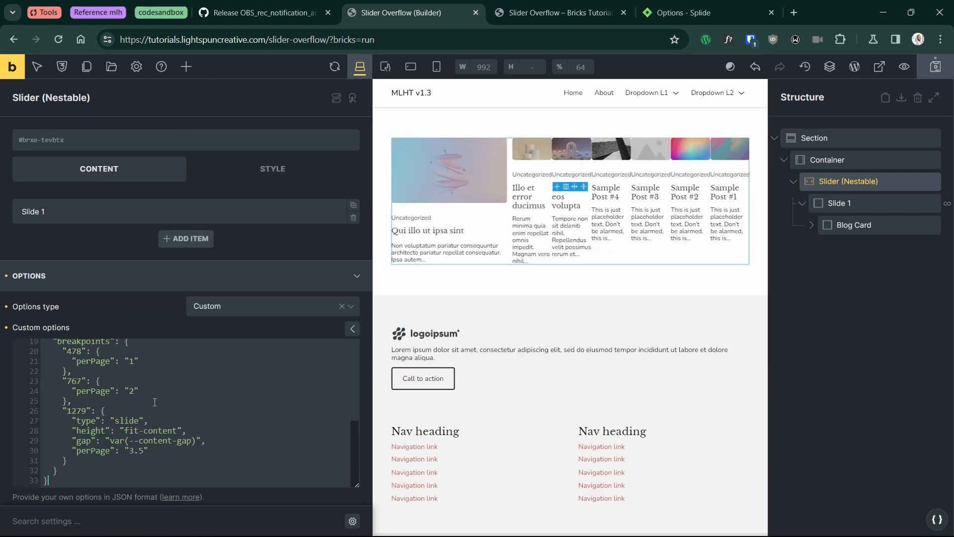
scroll(153, 402, "up", 4)
scroll(156, 402, "down", 4)
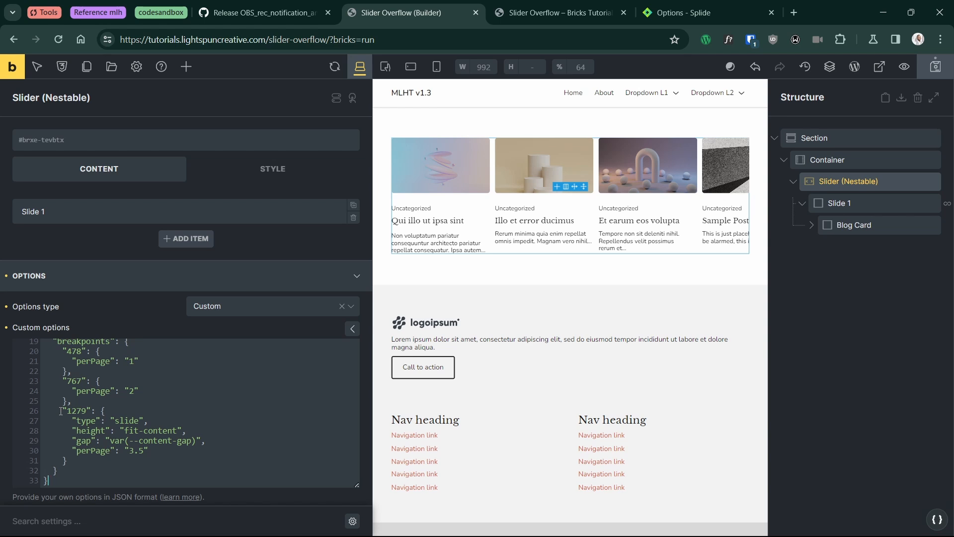
left_click_drag(62, 410, 126, 460)
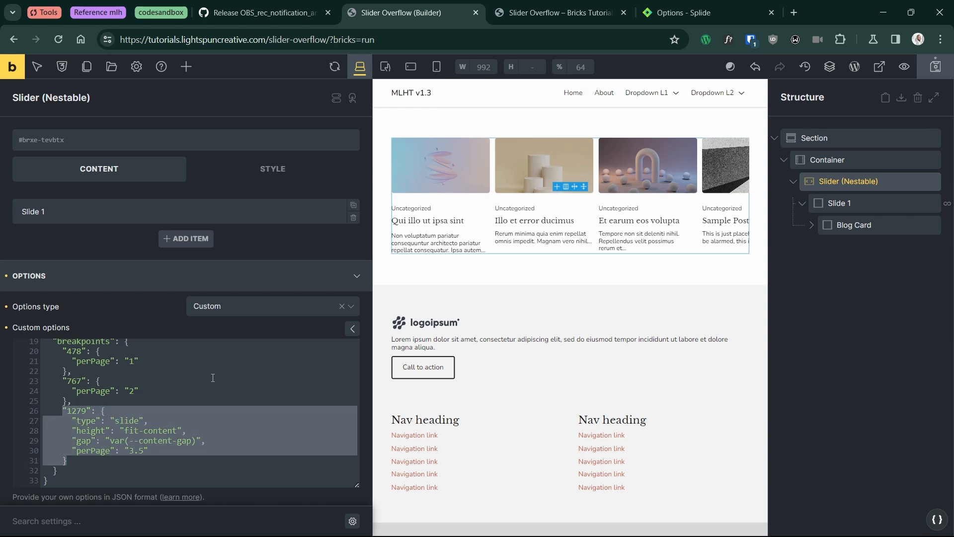
scroll(203, 413, "up", 5)
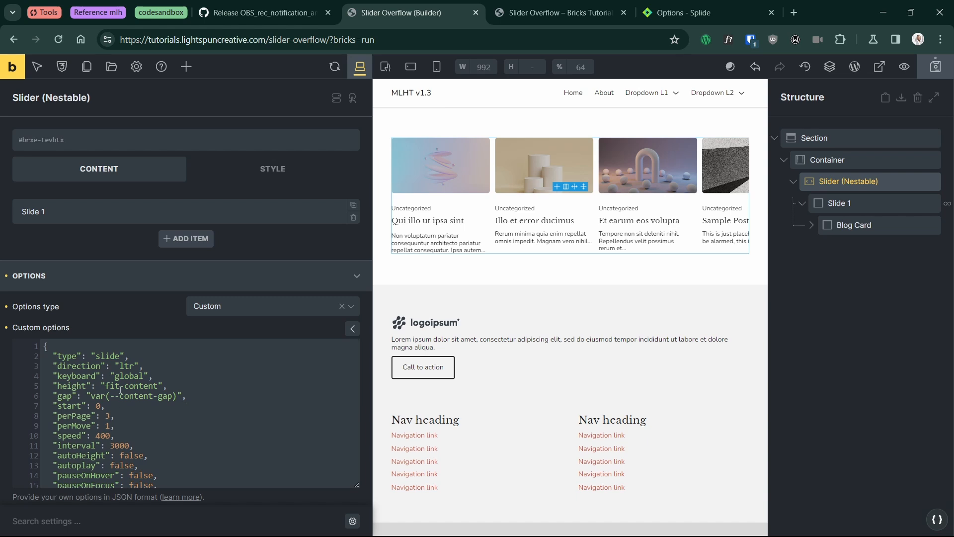
scroll(127, 391, "down", 5)
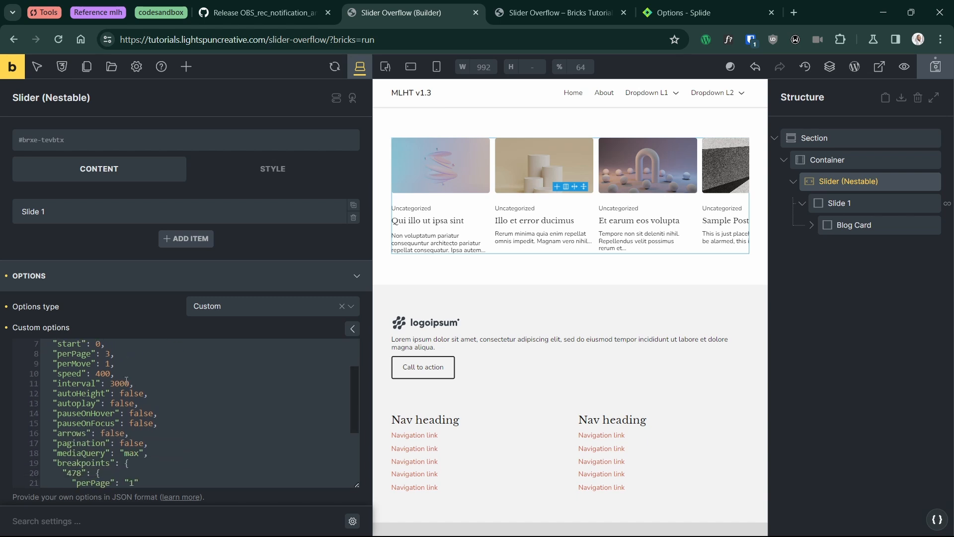
scroll(93, 407, "up", 2)
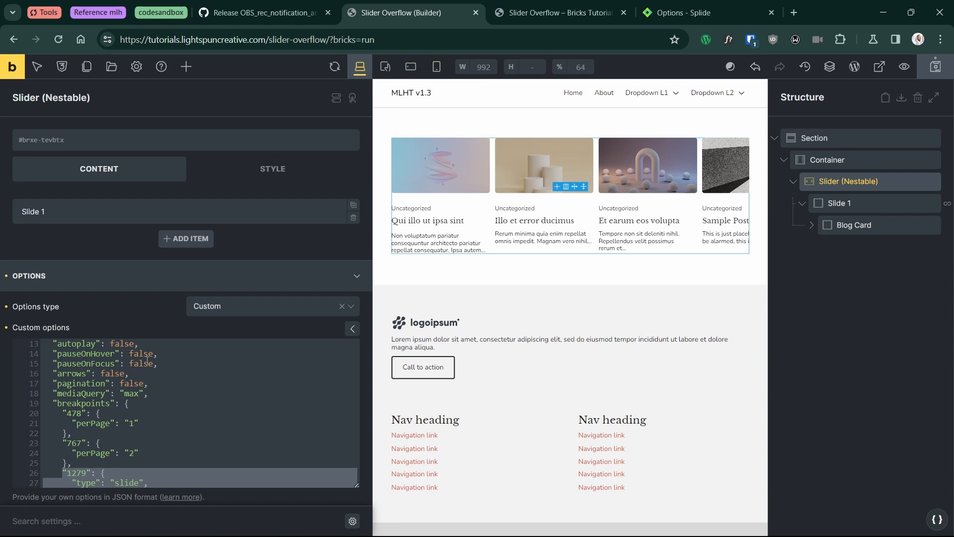
Delete the 1279 breakpoint block and the comma before it from the custom options, and look over the remaining JSON.
scroll(70, 411, "down", 2)
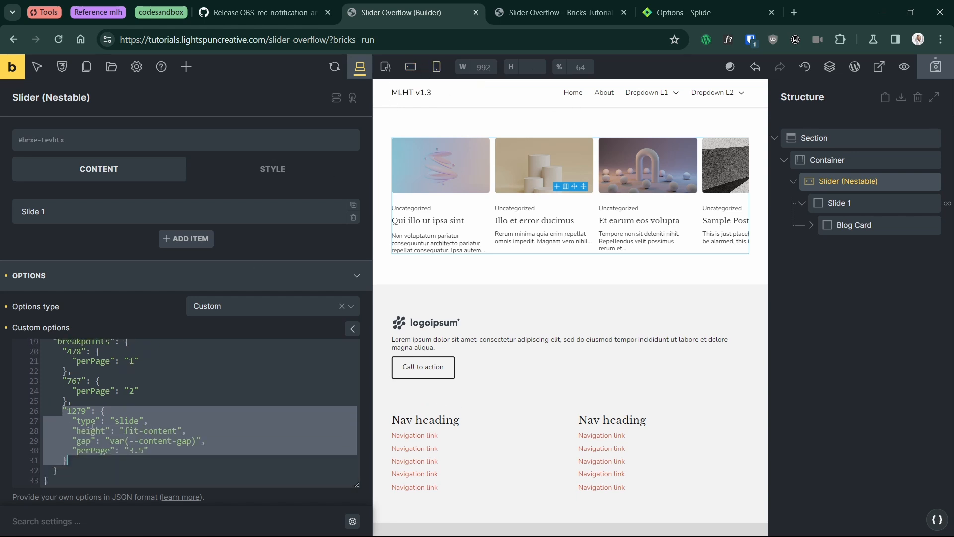
key("BackSpace")
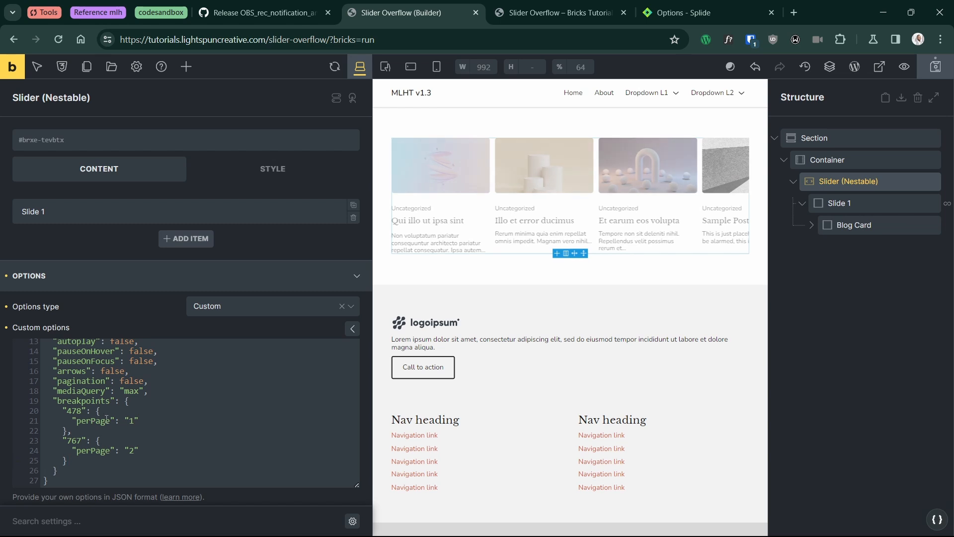
scroll(175, 399, "up", 3)
scroll(174, 399, "up", 1)
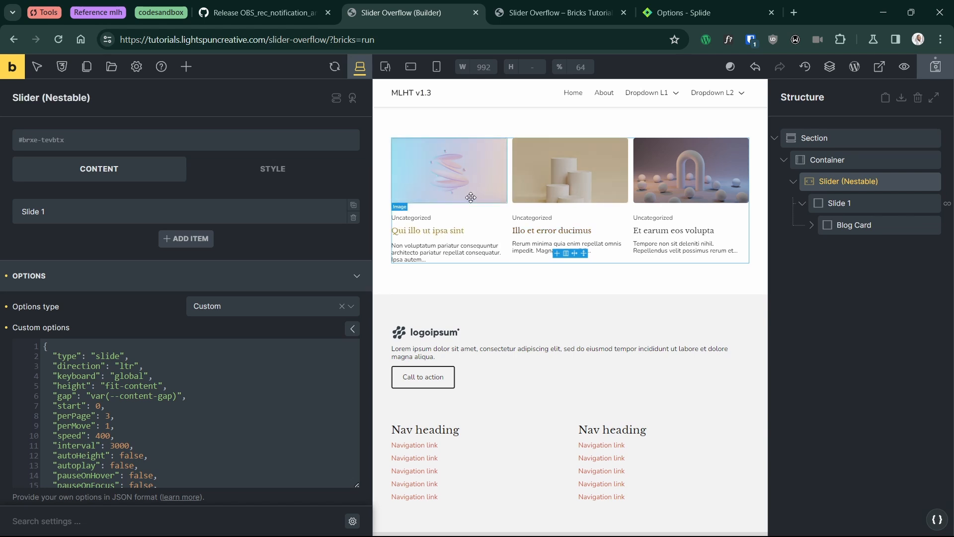
scroll(208, 401, "down", 1)
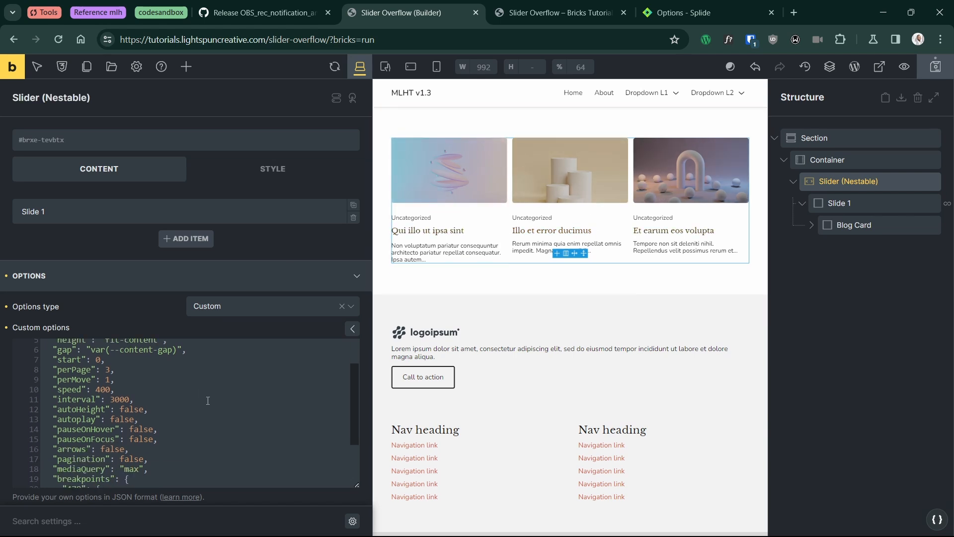
scroll(208, 400, "down", 5)
scroll(175, 267, "up", 4)
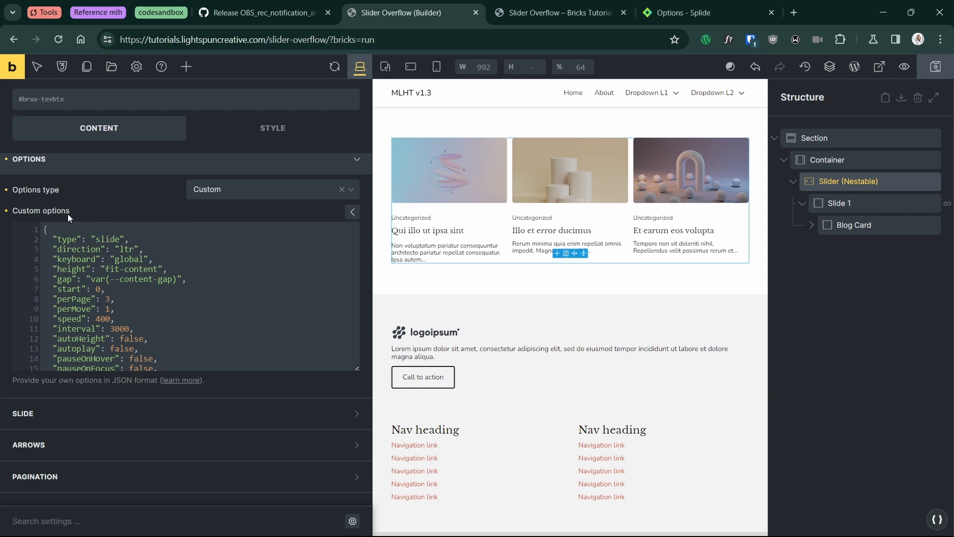
scroll(109, 238, "down", 3)
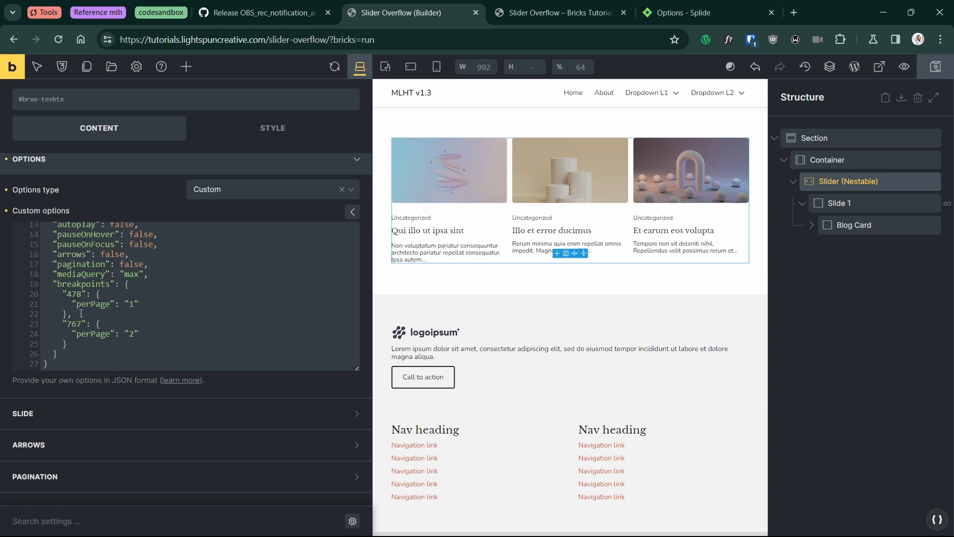
scroll(57, 255, "up", 5)
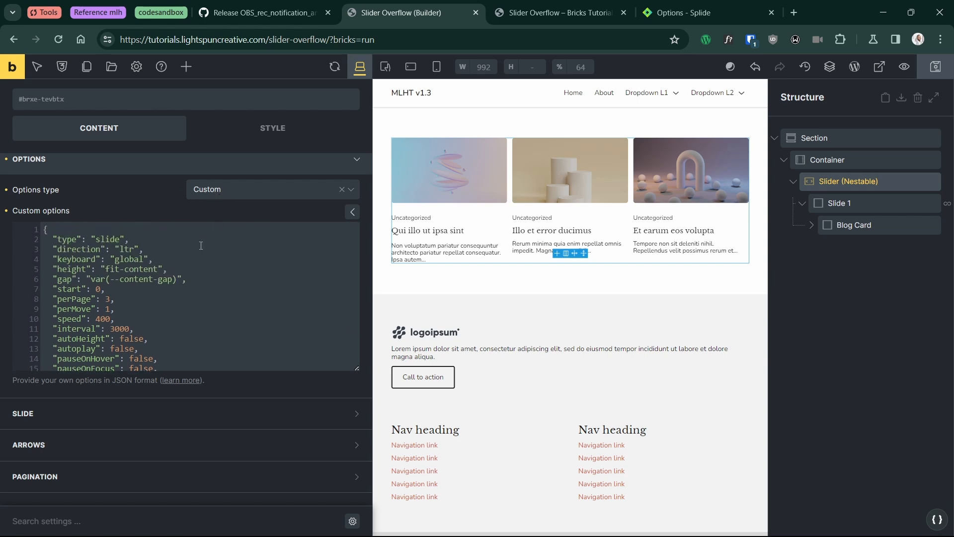
Add a "padding" option with the value "10rem" on a new line after mediaQuery in the slider's custom options.
scroll(158, 274, "down", 3)
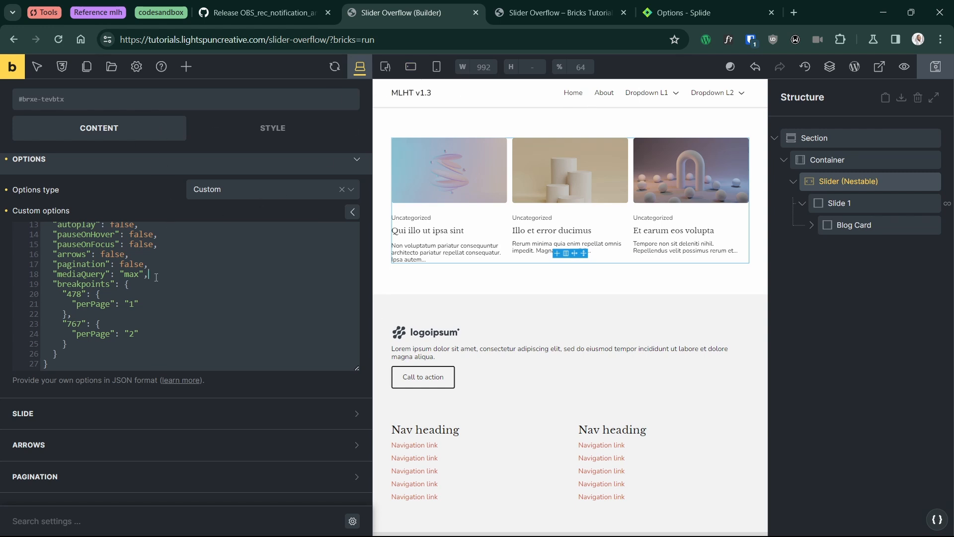
left_click(171, 270)
key("Return")
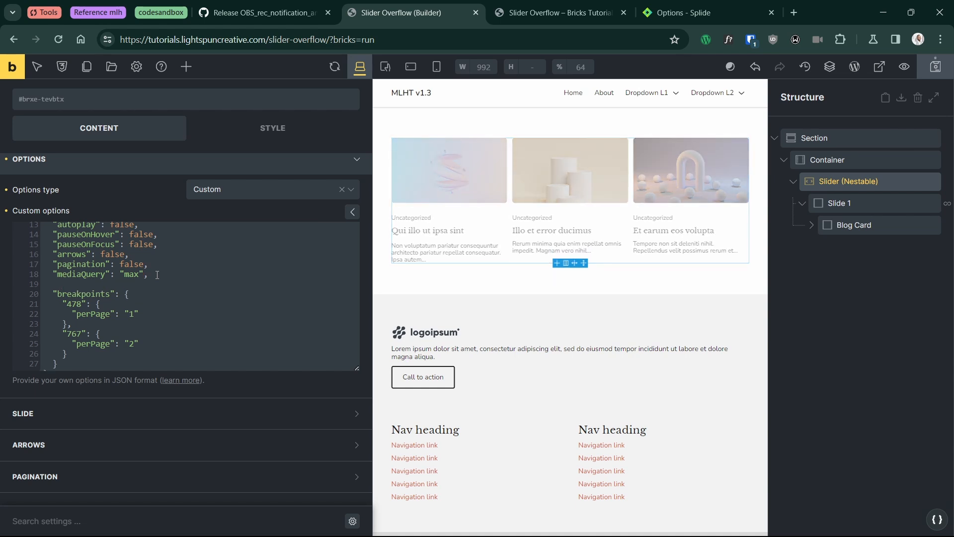
type("\"padding\"")
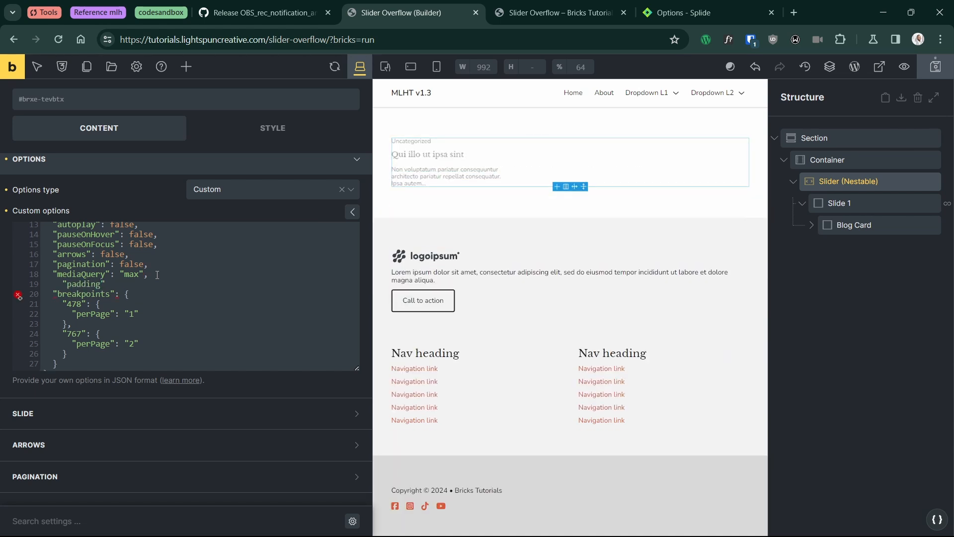
type(": \"\"")
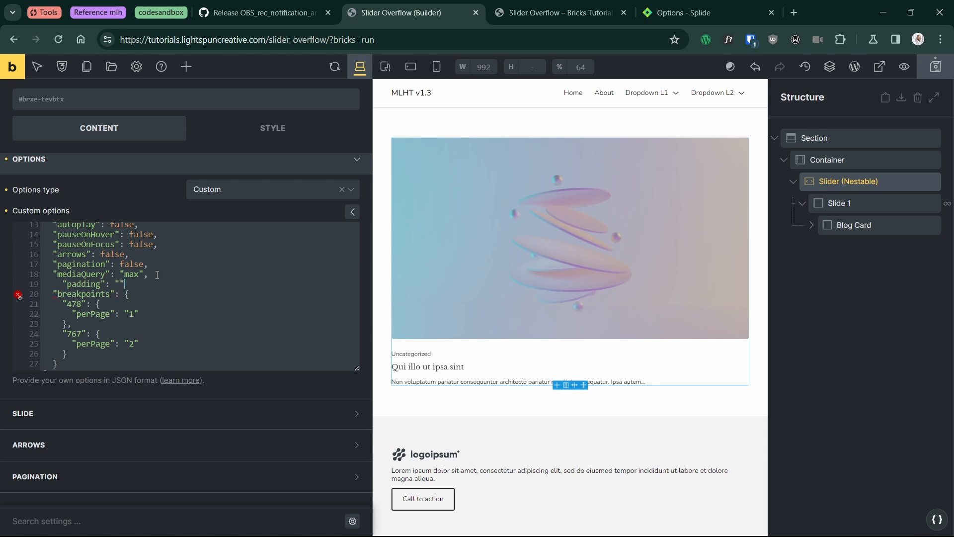
type(";")
key("Left")
key("Left")
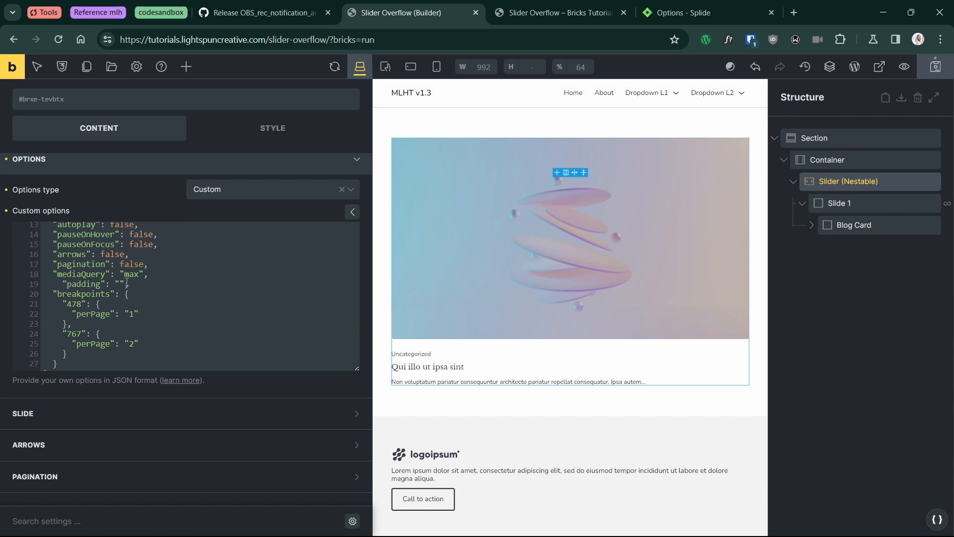
type("10rem")
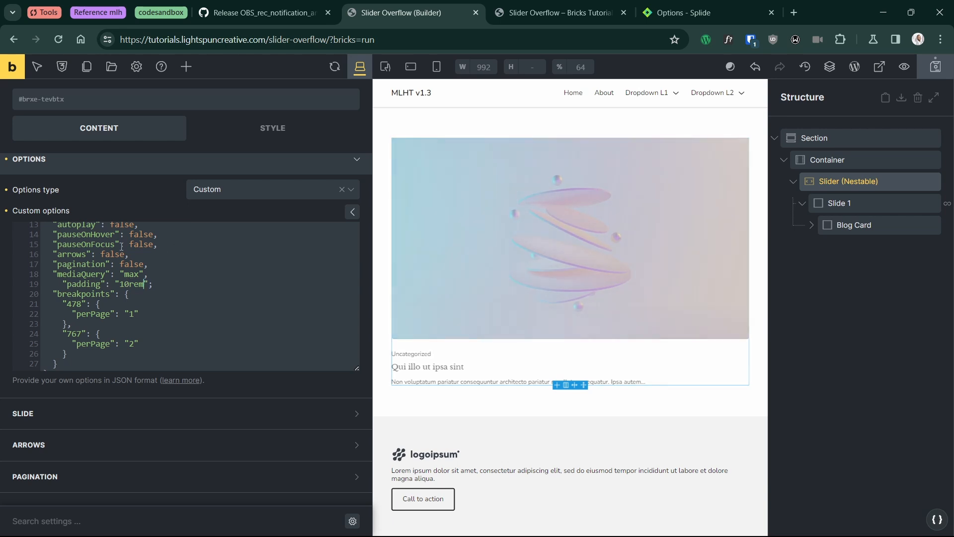
Look up the padding option in the Splide documentation, examine its number and CSS format examples, and return to the Bricks builder.
left_click(685, 13)
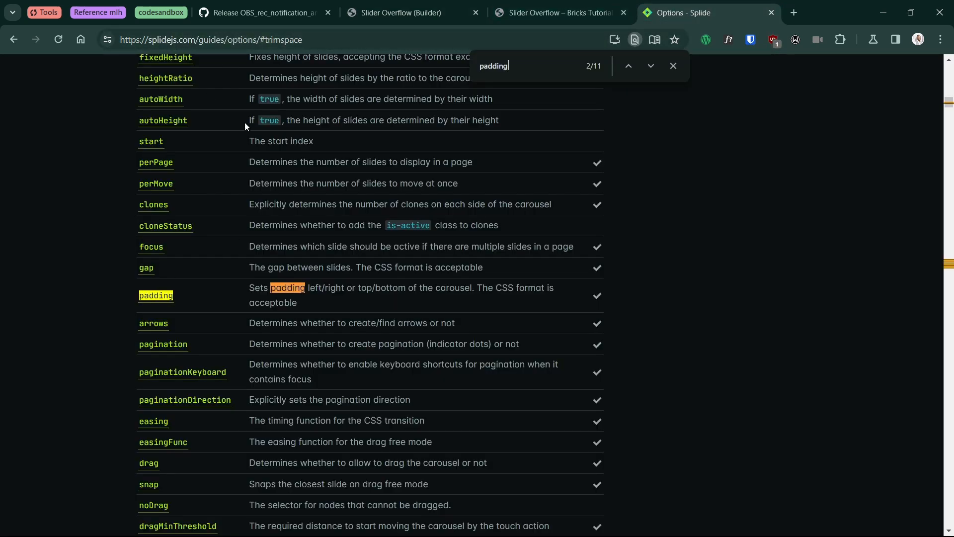
left_click(157, 298)
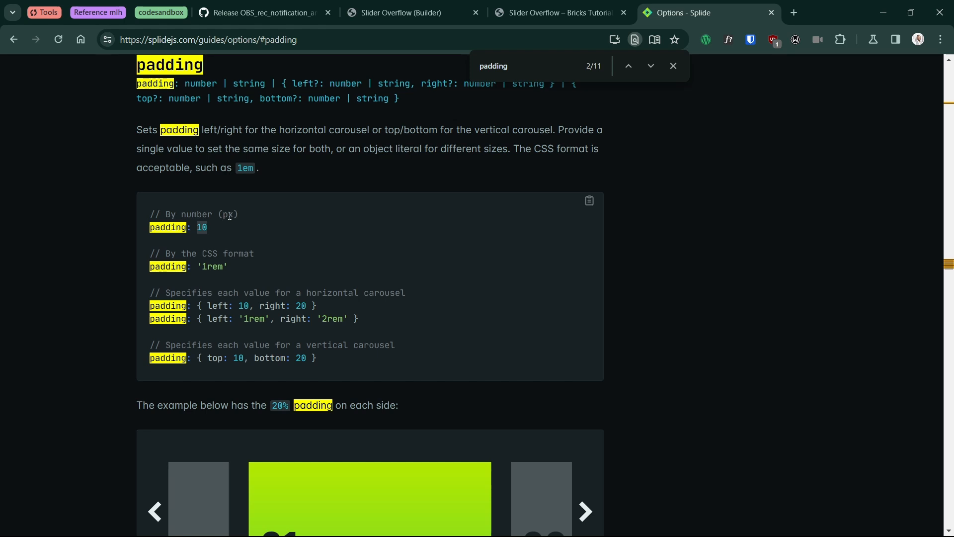
left_click(231, 267)
left_click_drag(233, 267, 198, 266)
left_click_drag(211, 229, 197, 229)
left_click(589, 200)
left_click(401, 12)
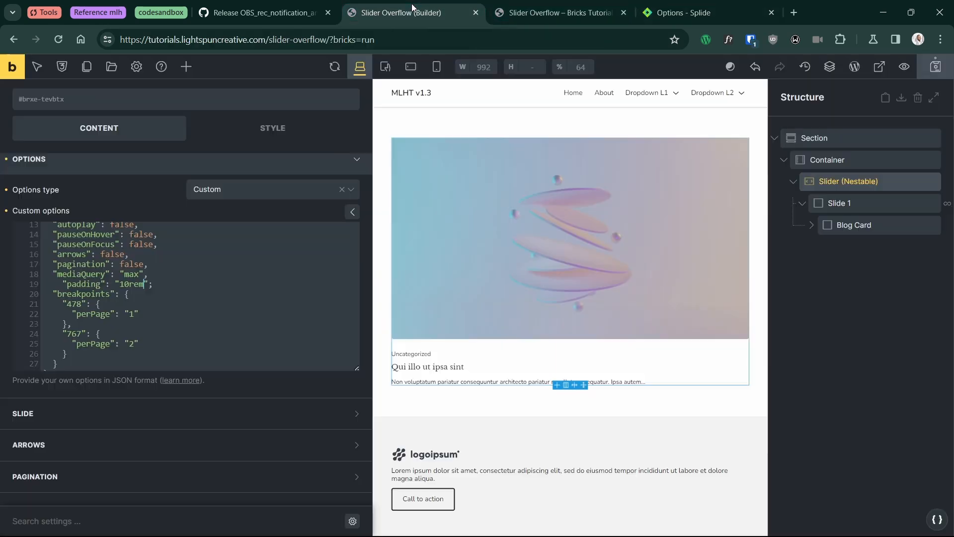
Replace the semicolon after the padding value with a comma and align the line's indentation with the other options.
left_click(155, 285)
key("BackSpace")
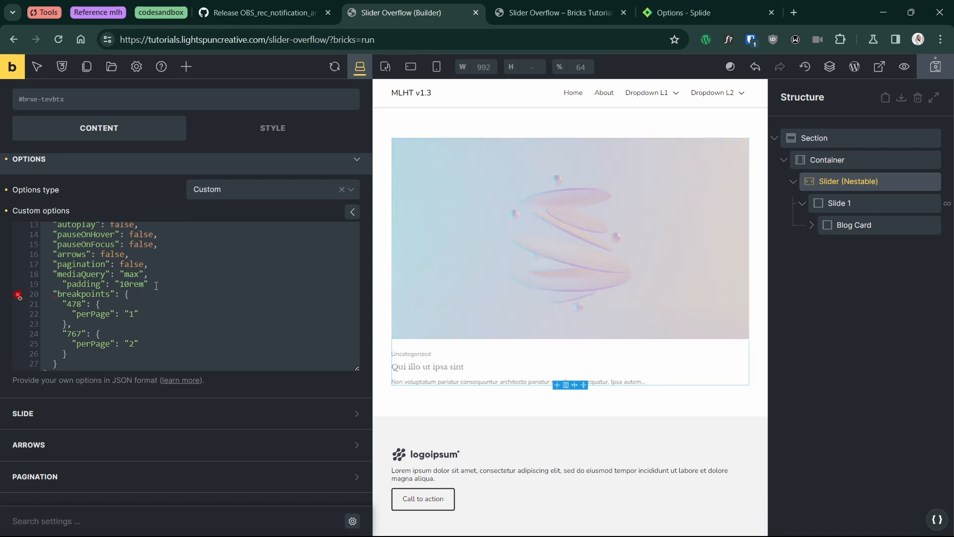
type(",")
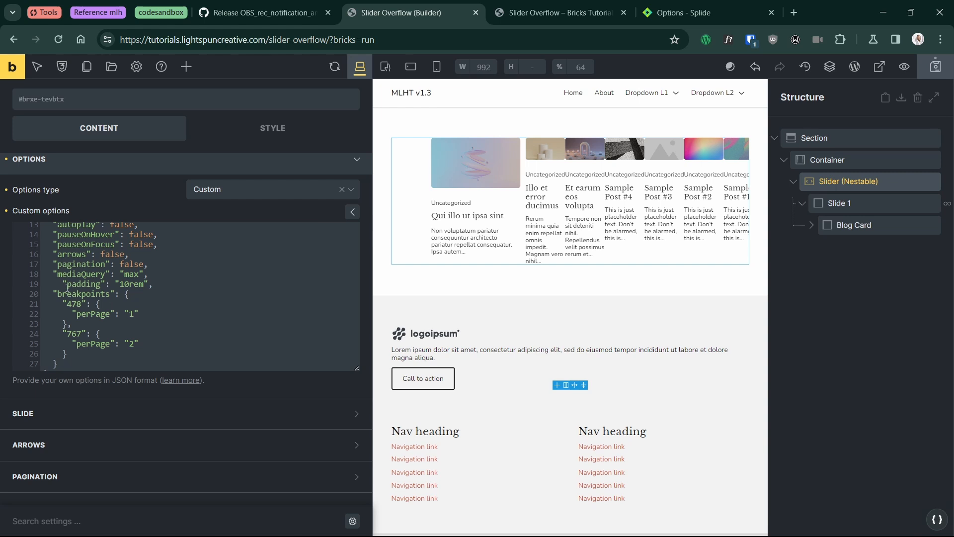
left_click(65, 285)
key("BackSpace")
key("BackSpace")
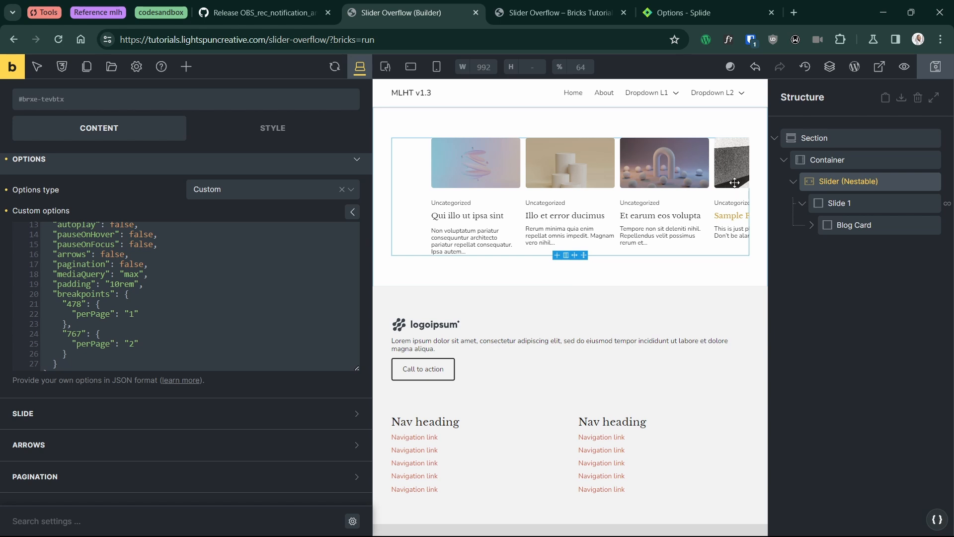
View the slider on the front-end page without the developer tools, and set its type to "loop" in the builder.
left_click(553, 5)
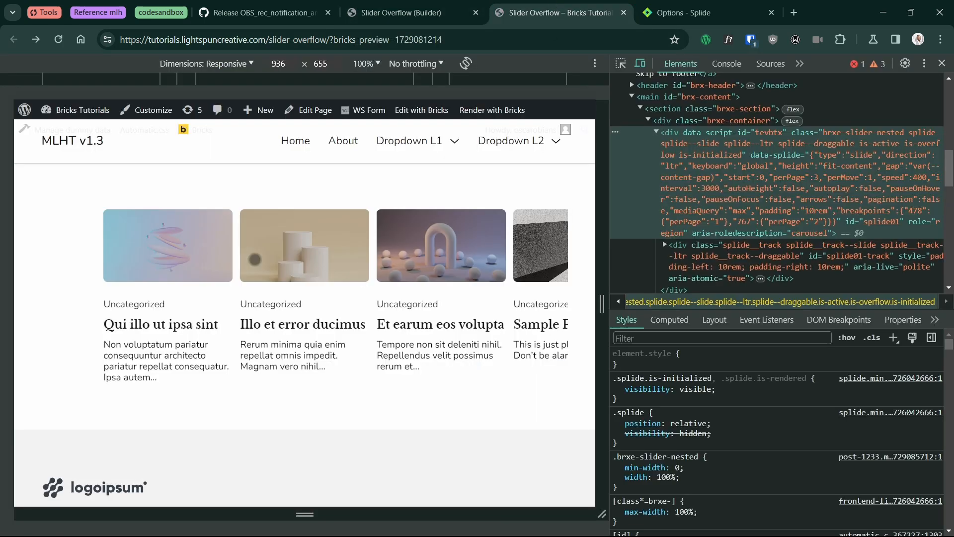
key("F12")
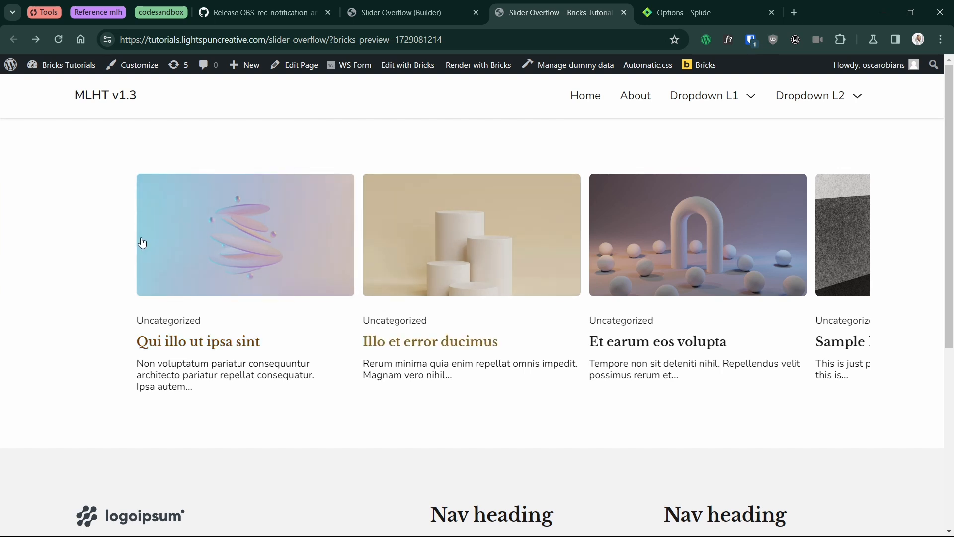
key("ctrl+shift+Tab")
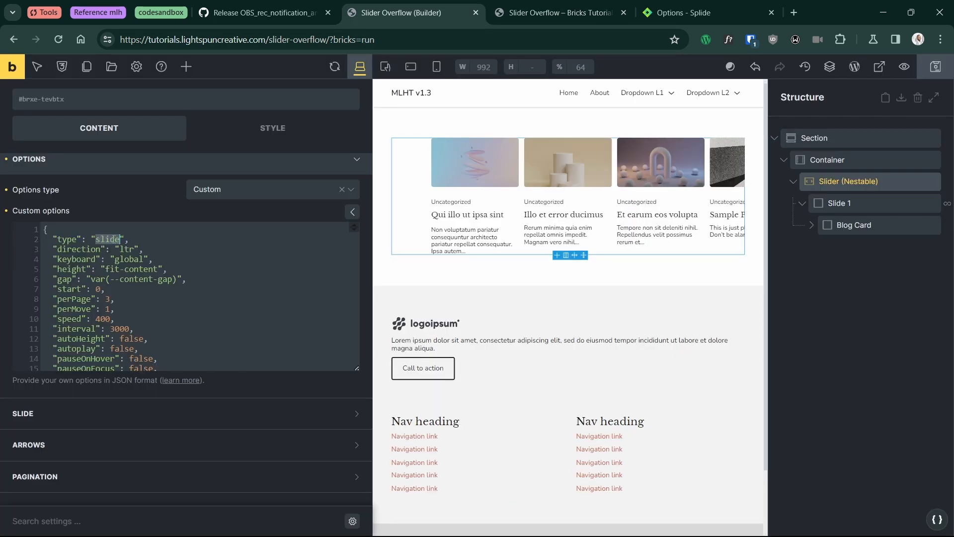
type("l")
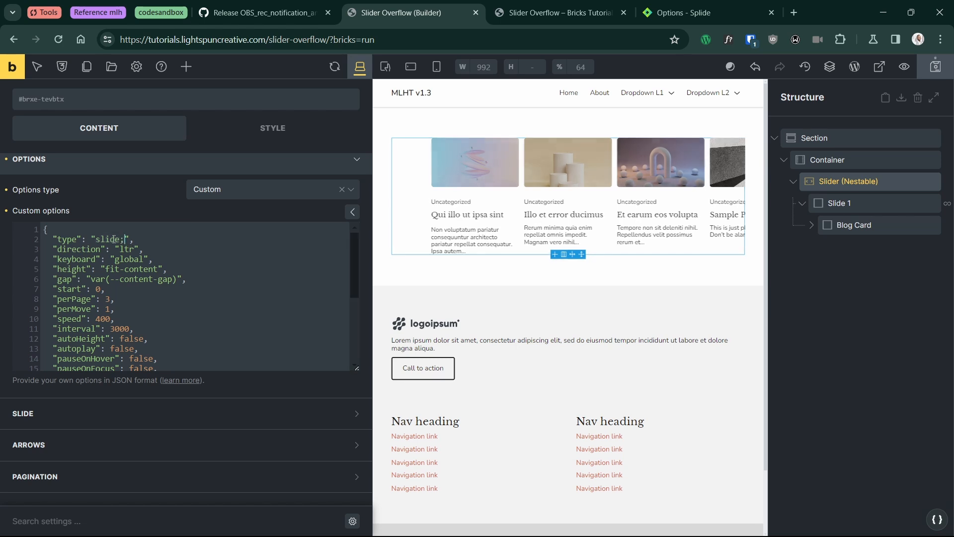
type("oop")
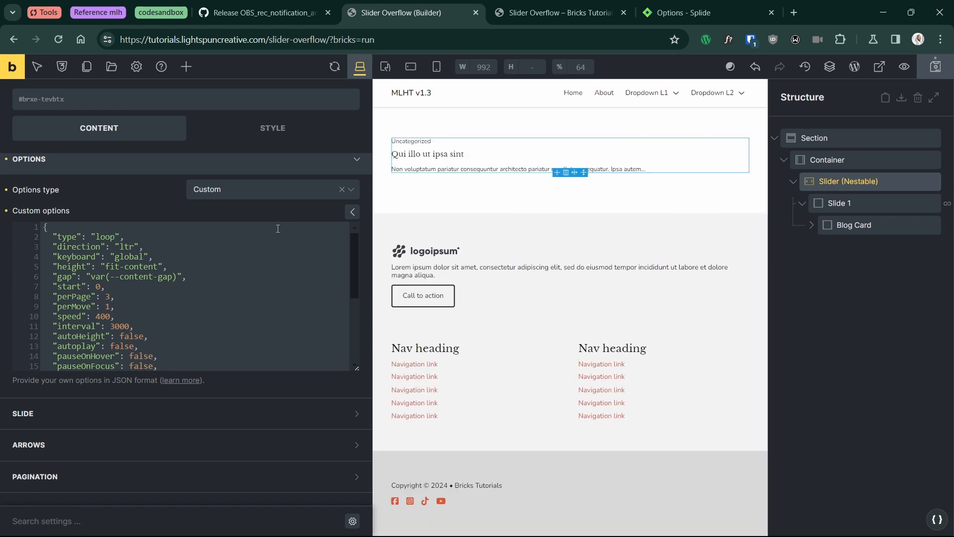
Test the looping on the front-end page by swiping through the blog cards until they come around to the first post.
left_click(538, 5)
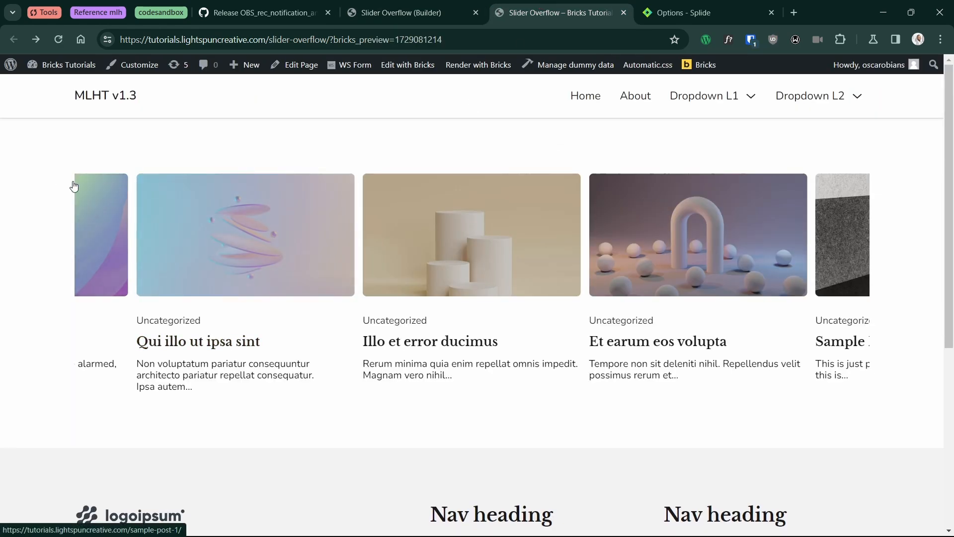
left_click_drag(638, 250, 318, 249)
left_click_drag(462, 252, 149, 258)
left_click_drag(522, 247, 318, 250)
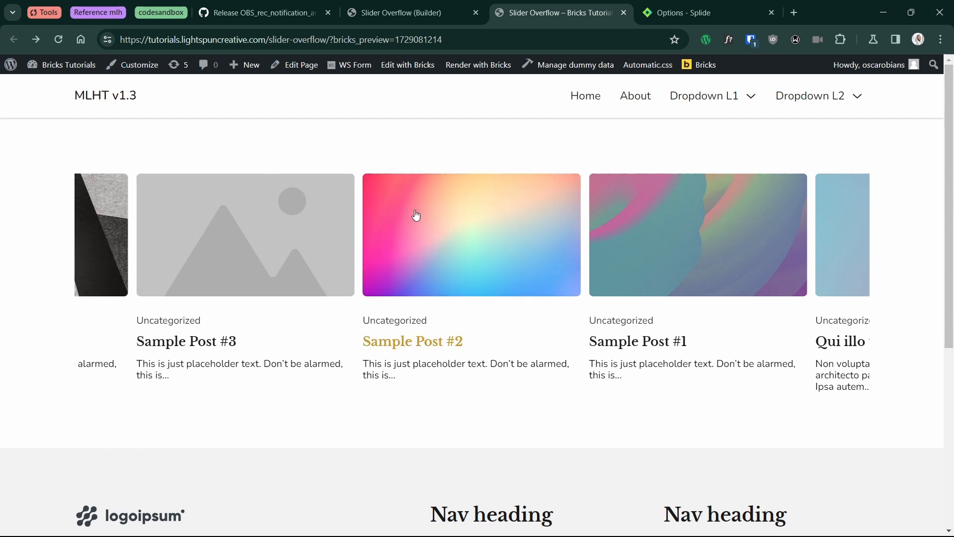
left_click_drag(507, 232, 225, 228)
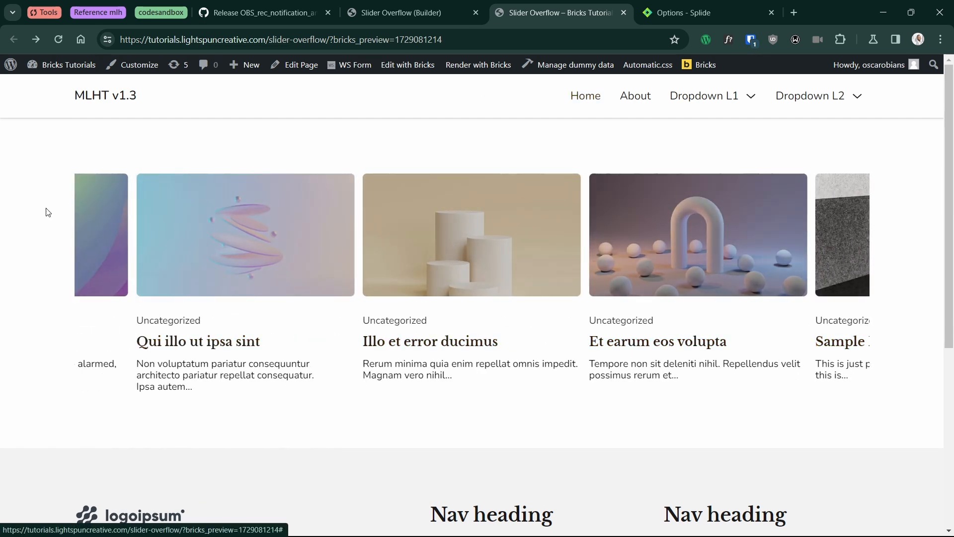
Check the separate left and right padding syntax in the Splide documentation and return to the Bricks builder.
left_click(691, 4)
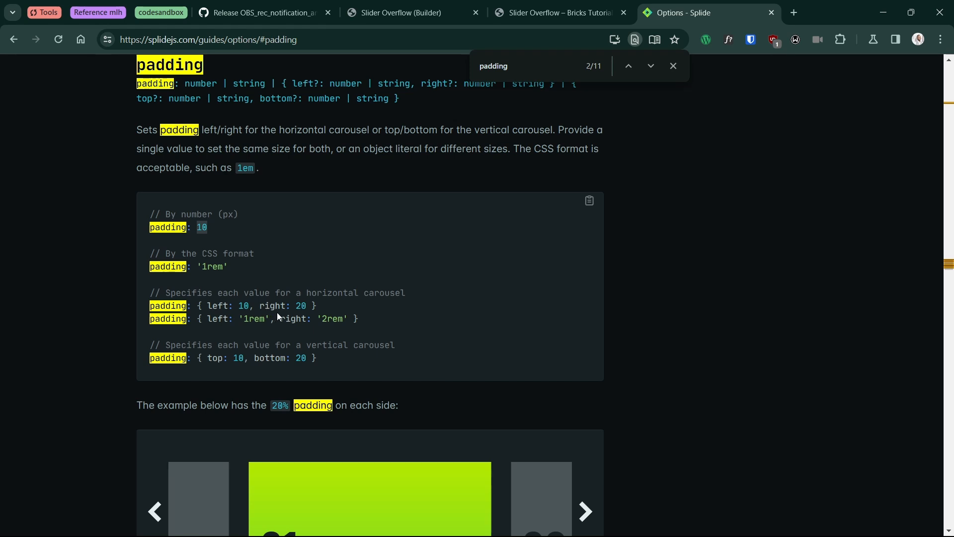
left_click(502, 14)
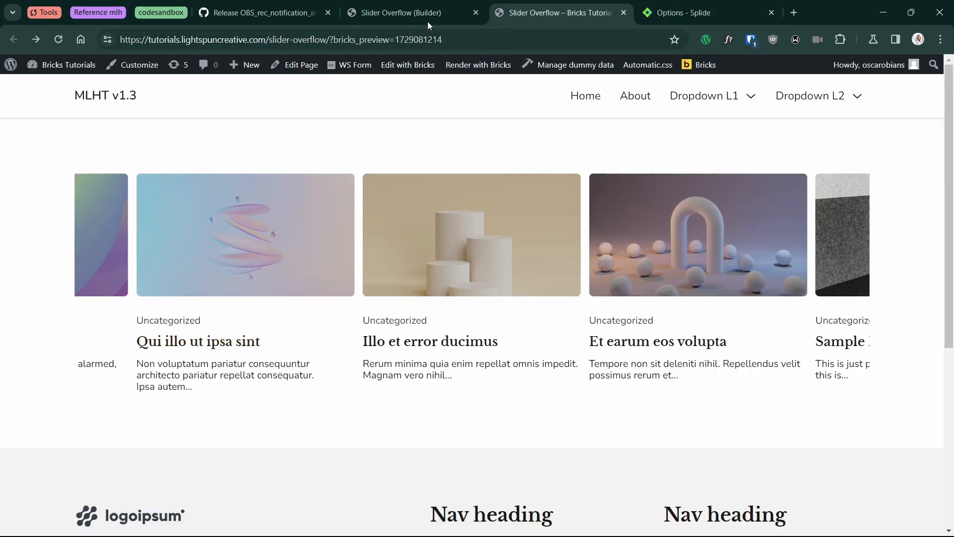
left_click(402, 13)
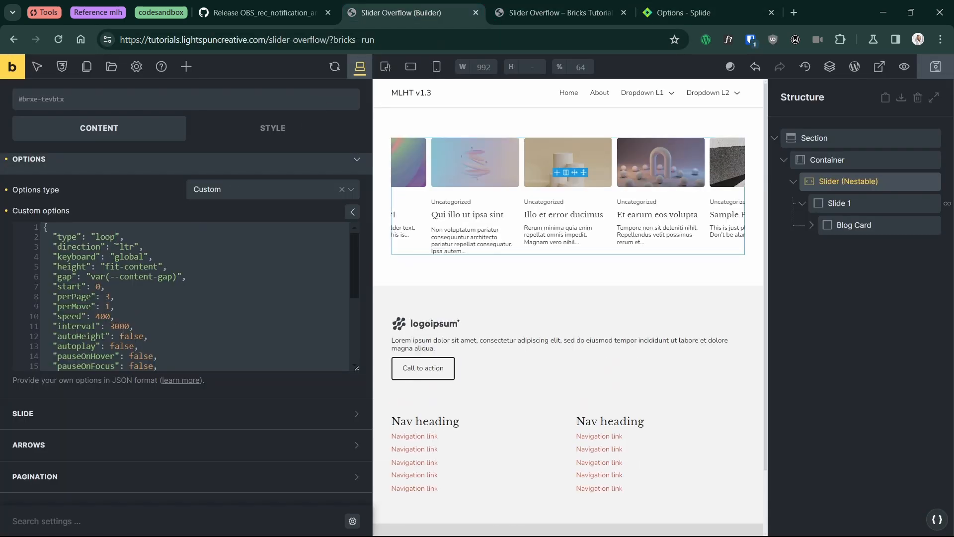
Wrap the padding value in curly braces and place 10rem on its own line under the quoted key "left".
scroll(128, 316, "down", 3)
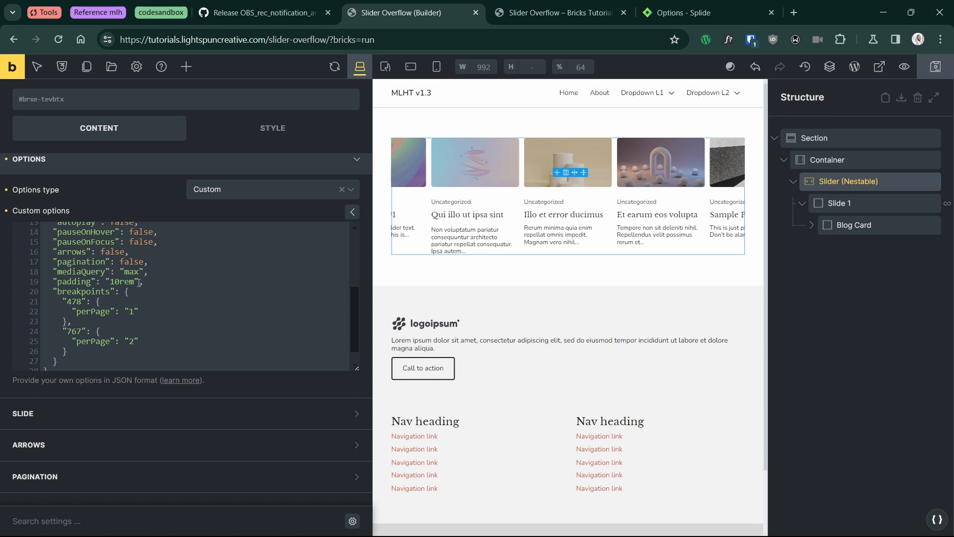
left_click_drag(135, 282, 113, 281)
type("{")
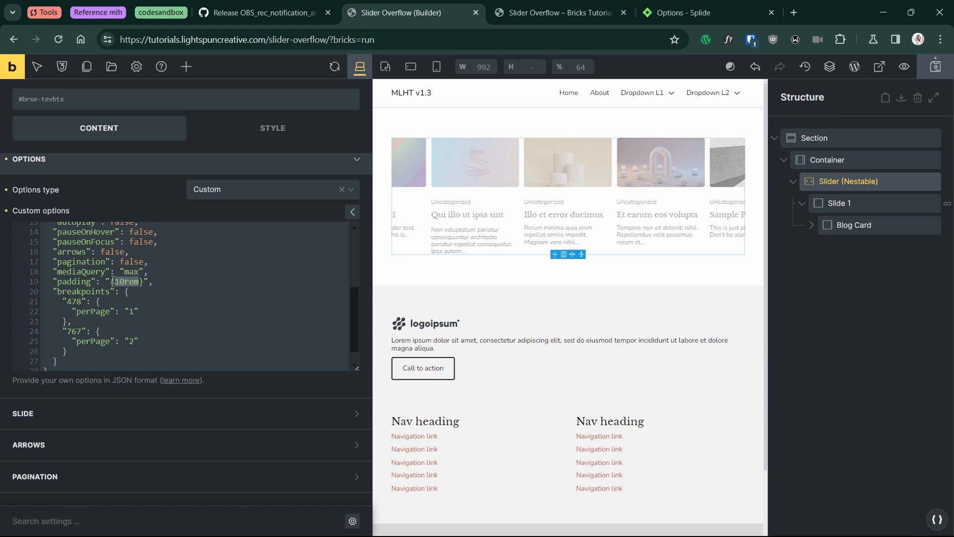
left_click(140, 282)
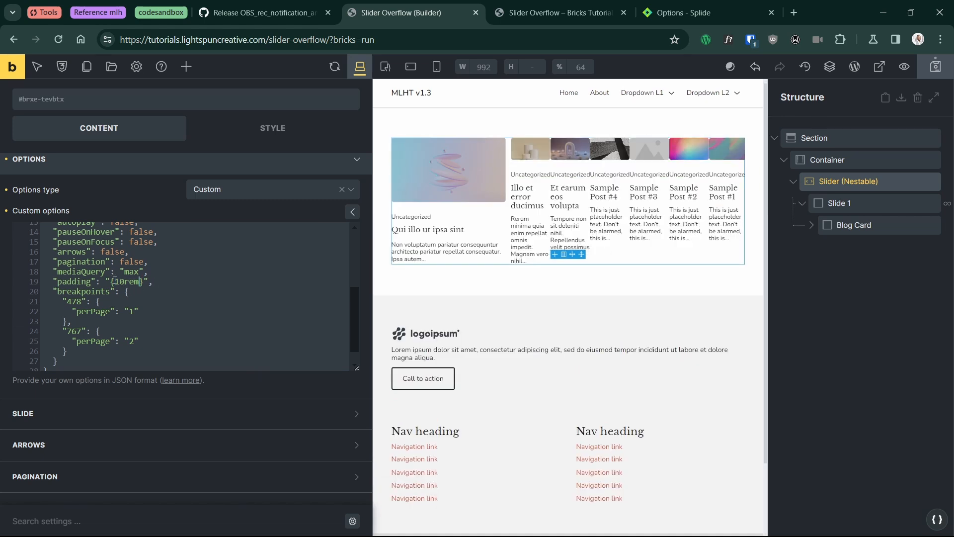
key("Return")
type("left10rem")
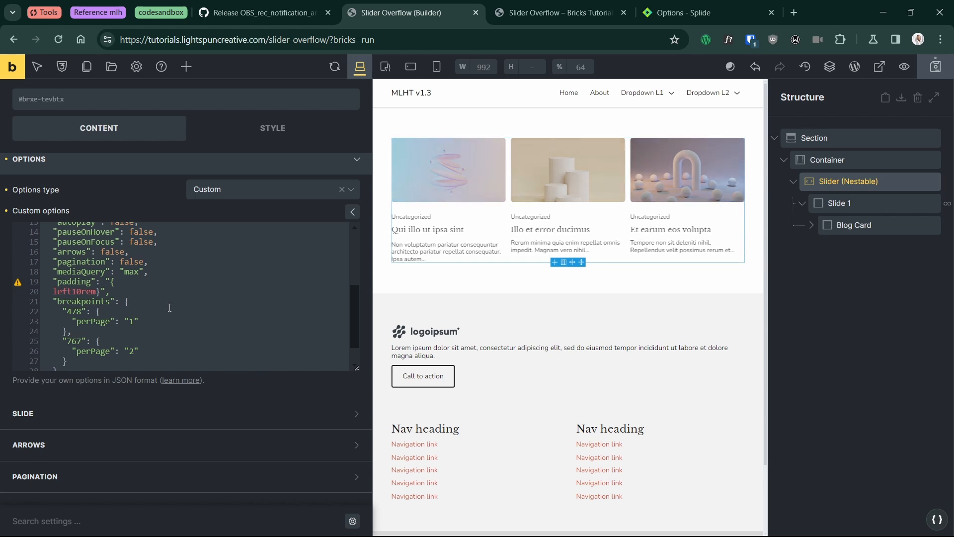
type("t\"")
type(": 10rem}")
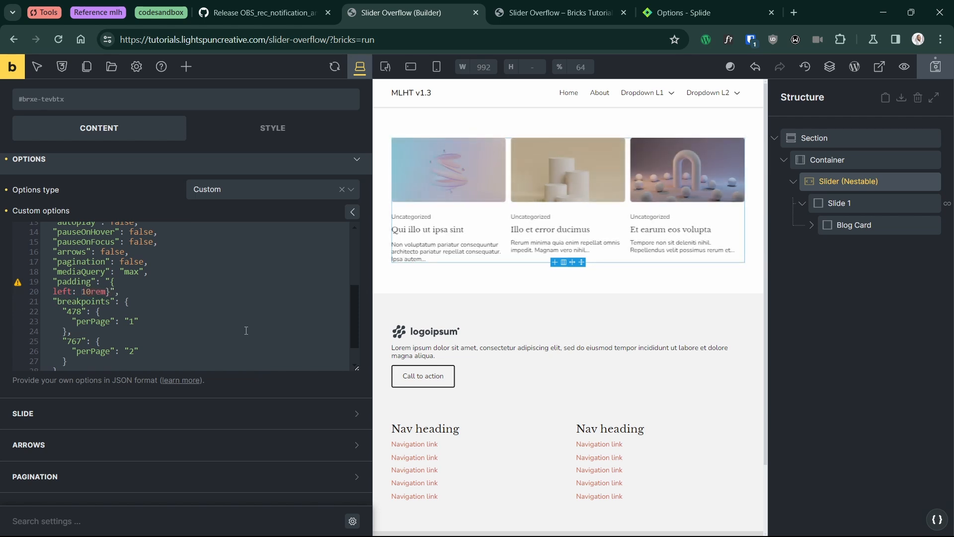
type("\"")
key("Right")
key("Right")
key("Right")
key("Right")
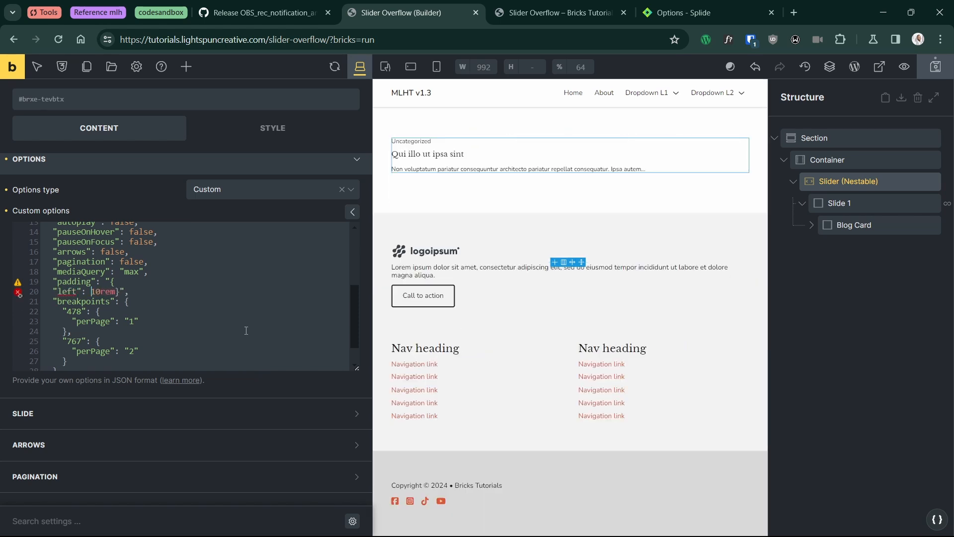
Quote the left padding value and set it to "0rem".
key("ctrl+shift+Right")
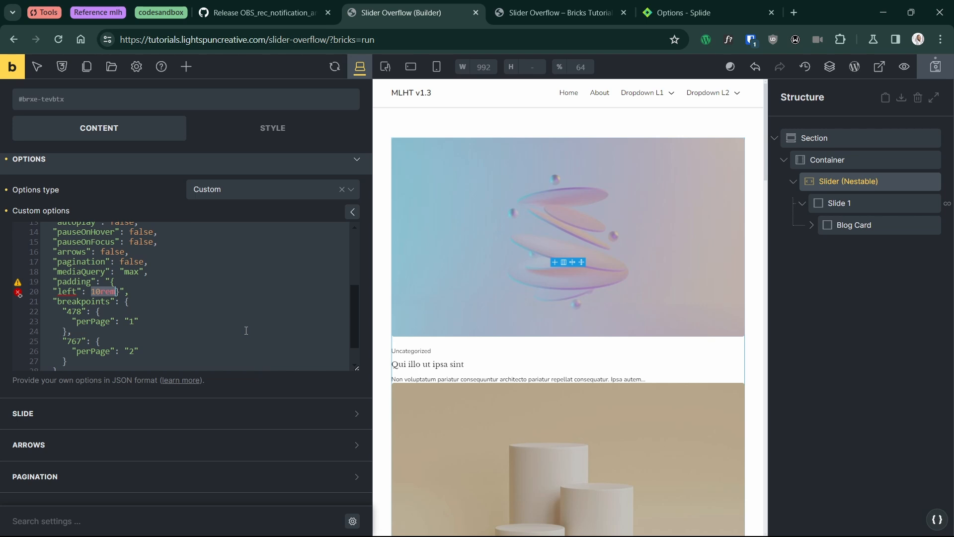
type("\"")
mouse_move(100, 293)
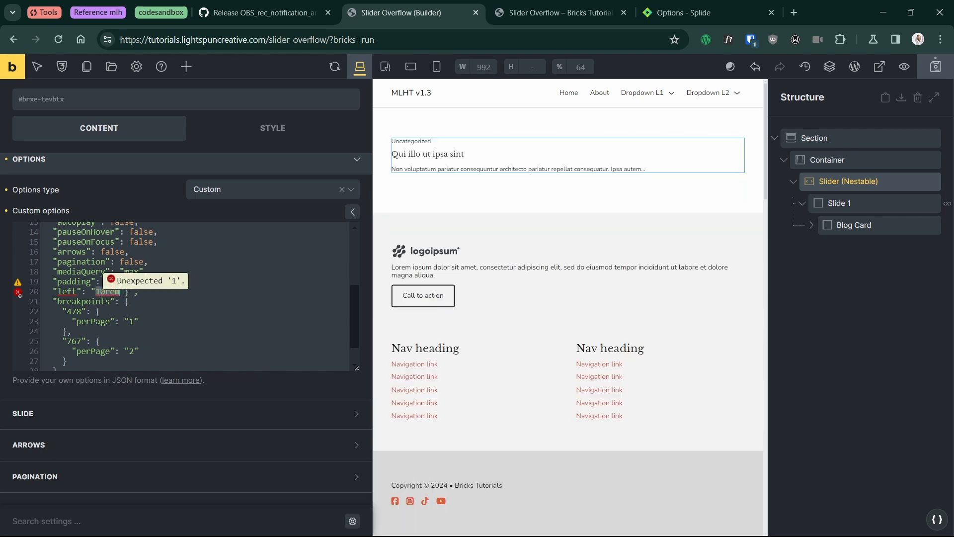
key("BackSpace")
type("00")
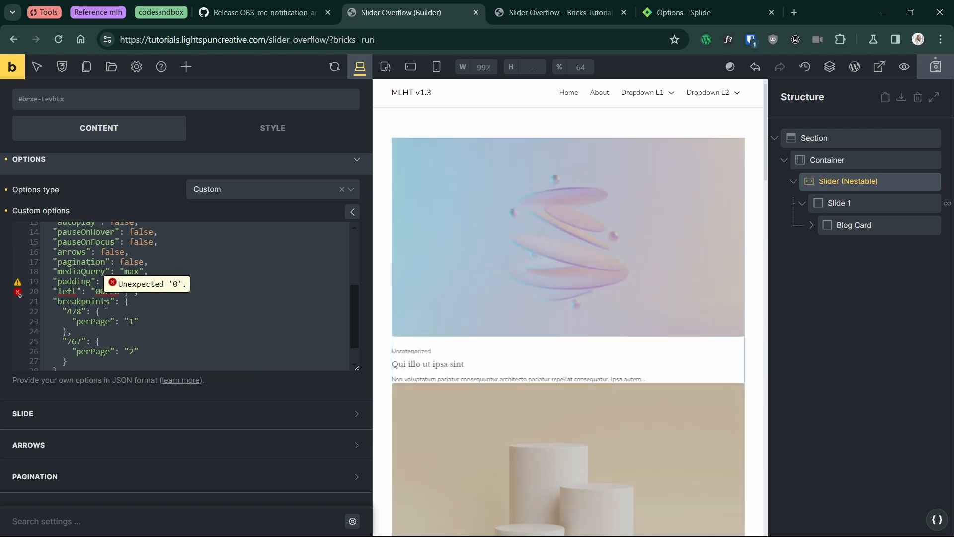
key("BackSpace")
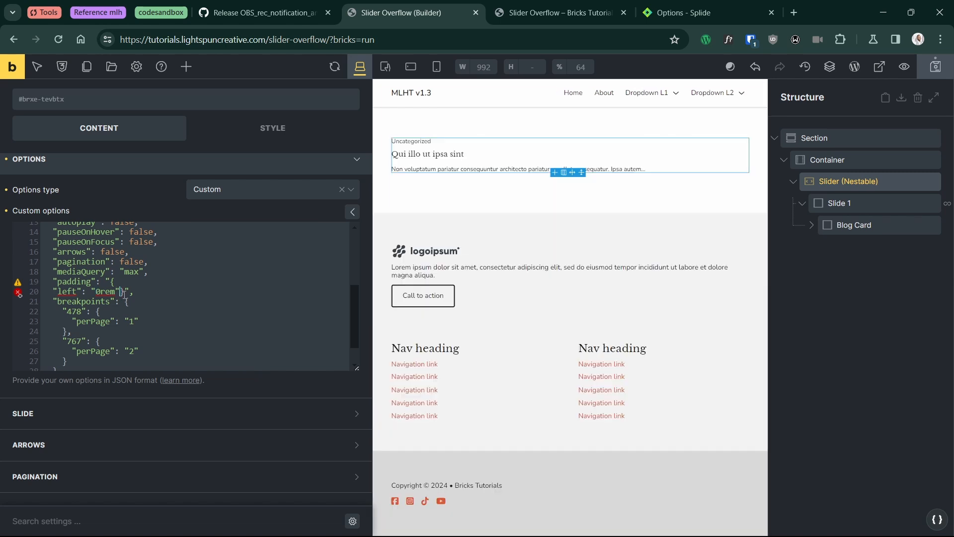
Add a "right": "10rem" entry on a new line inside the padding object.
key("Return")
key("Tab")
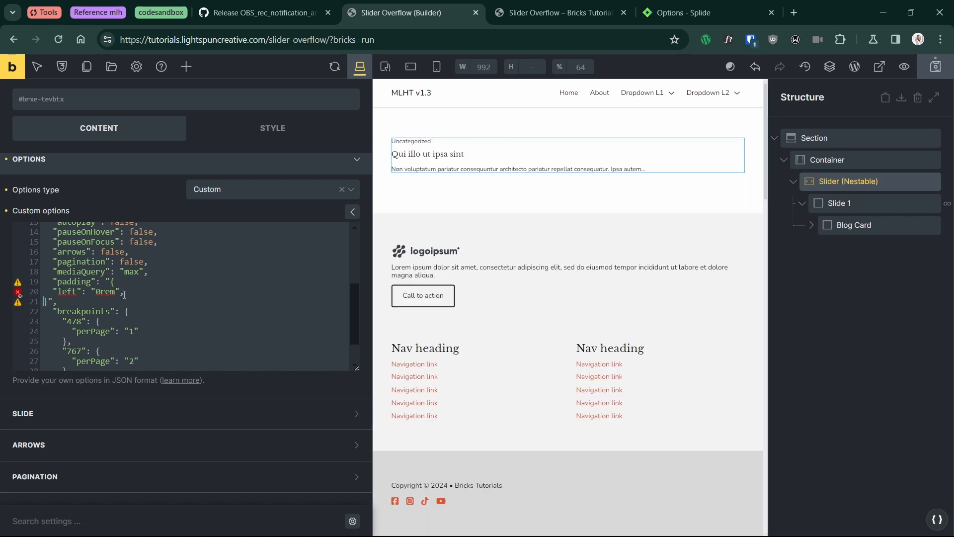
type("\"right\"")
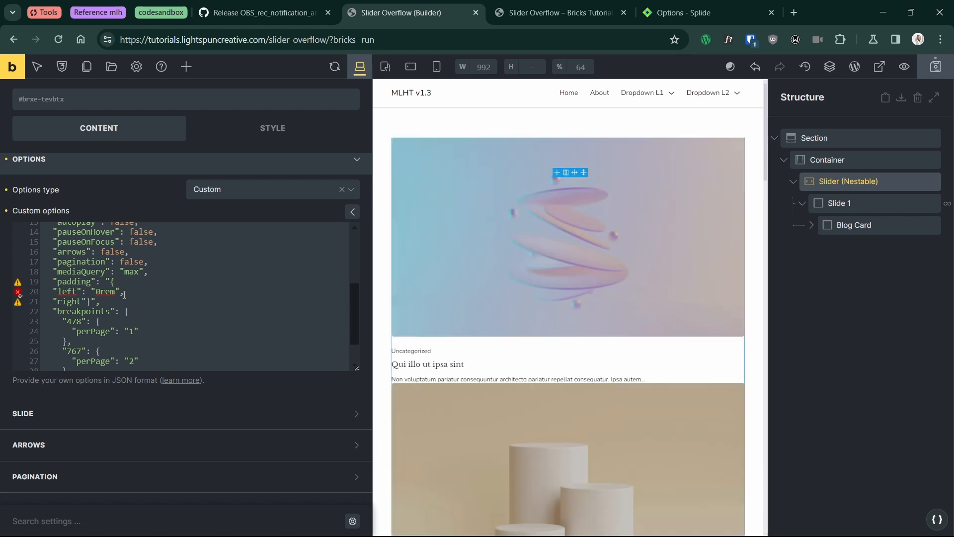
type(": ")
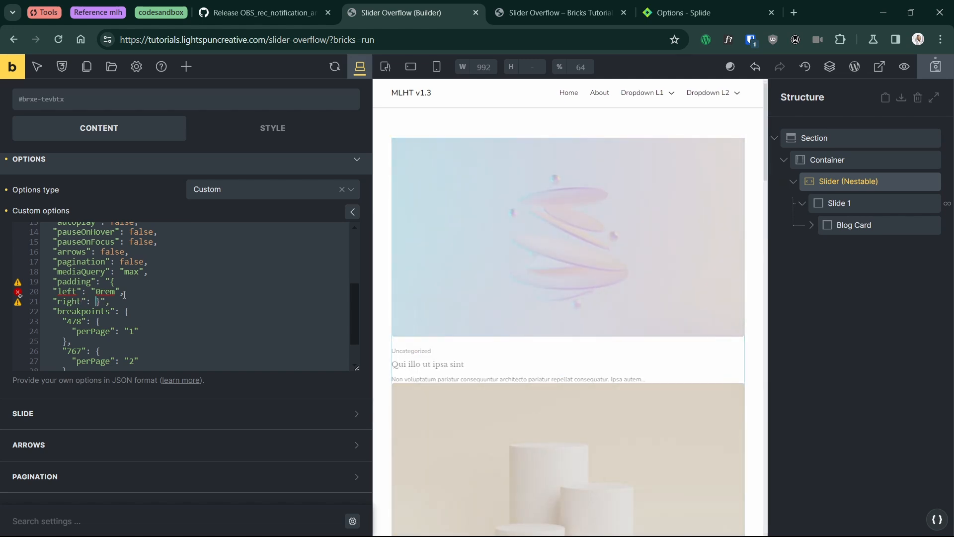
type("\"10rem\"")
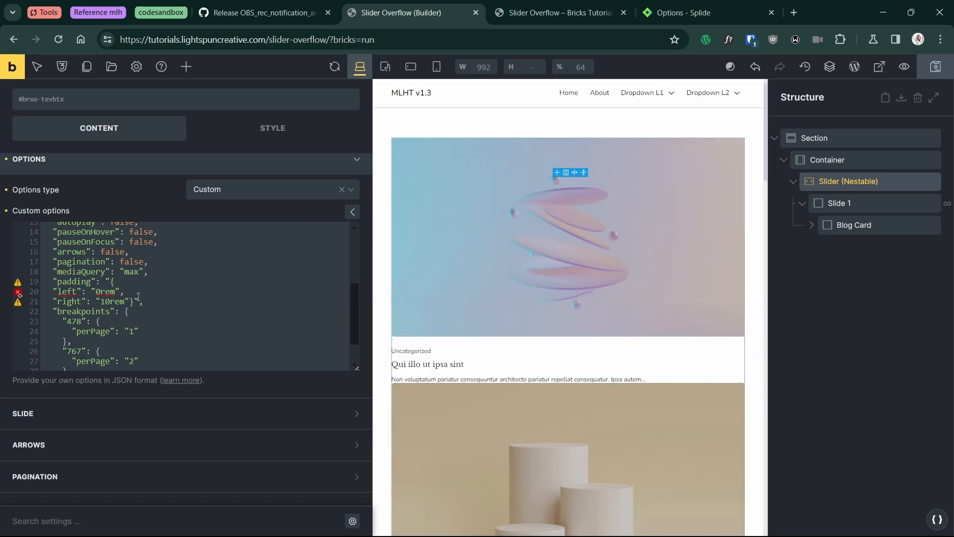
Remove the quotes before the opening brace and after the closing brace of the padding object.
left_click(121, 302)
double_click(108, 281)
key("BackSpace")
left_click(140, 300)
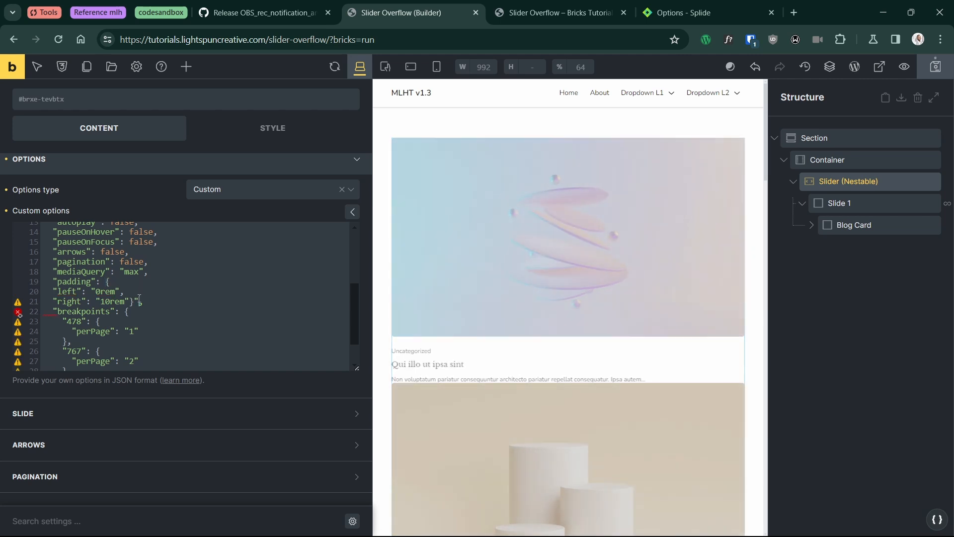
key("BackSpace")
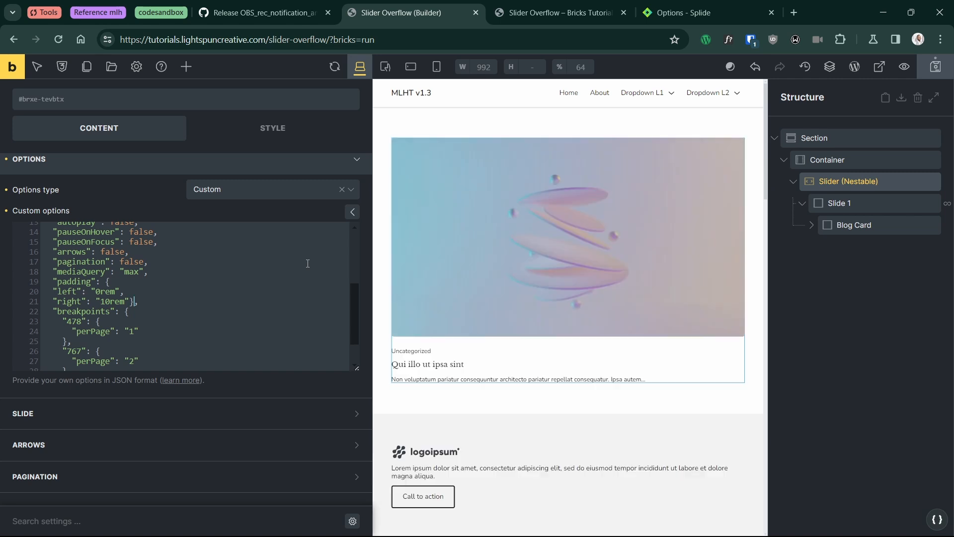
Save the slider options and test the right-side overflow on the front-end page by swiping through the looping cards.
key("ctrl+s")
key("ctrl+Tab")
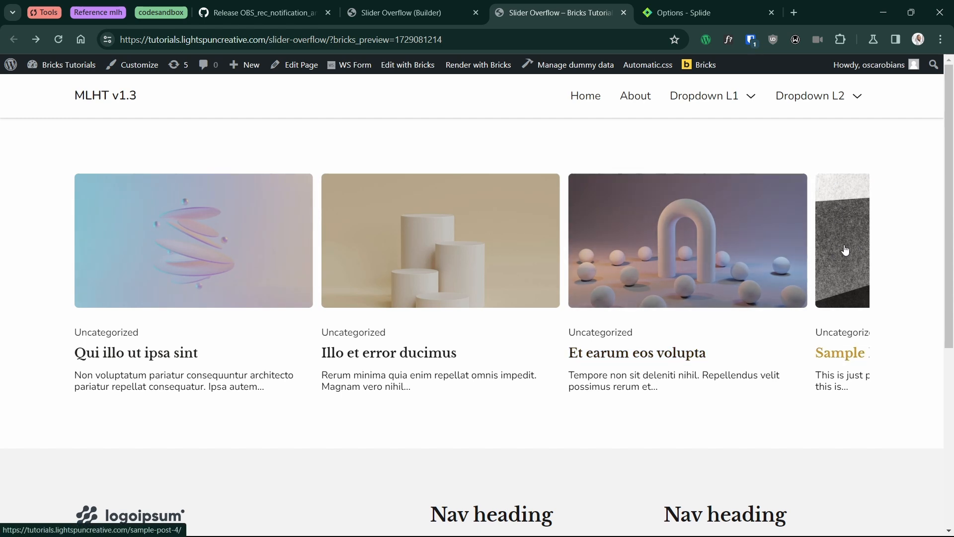
left_click_drag(845, 250, 722, 247)
left_click_drag(854, 233, 639, 237)
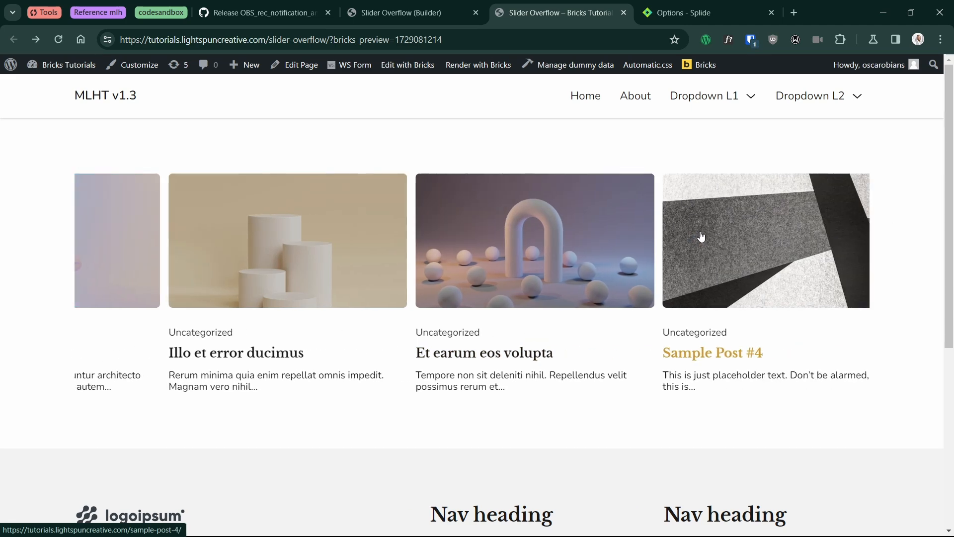
left_click_drag(796, 239, 671, 239)
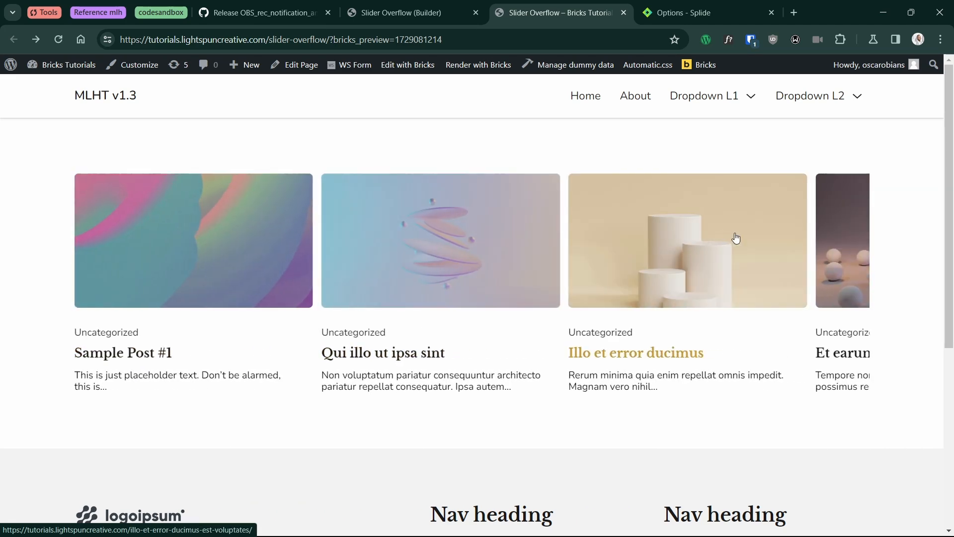
left_click_drag(738, 239, 689, 241)
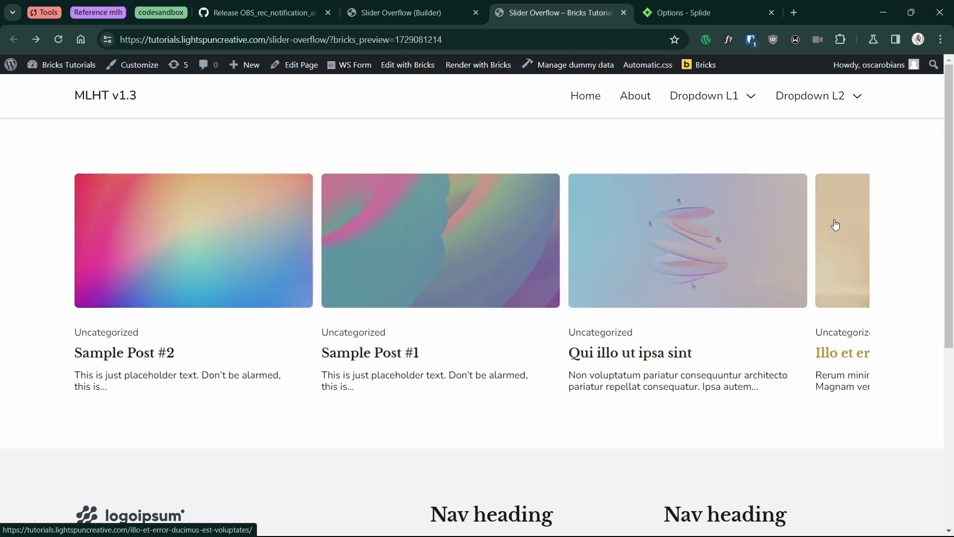
left_click_drag(836, 225, 754, 230)
Set the slider's type to "slide" in the builder's custom options and save the page.
left_click(405, 14)
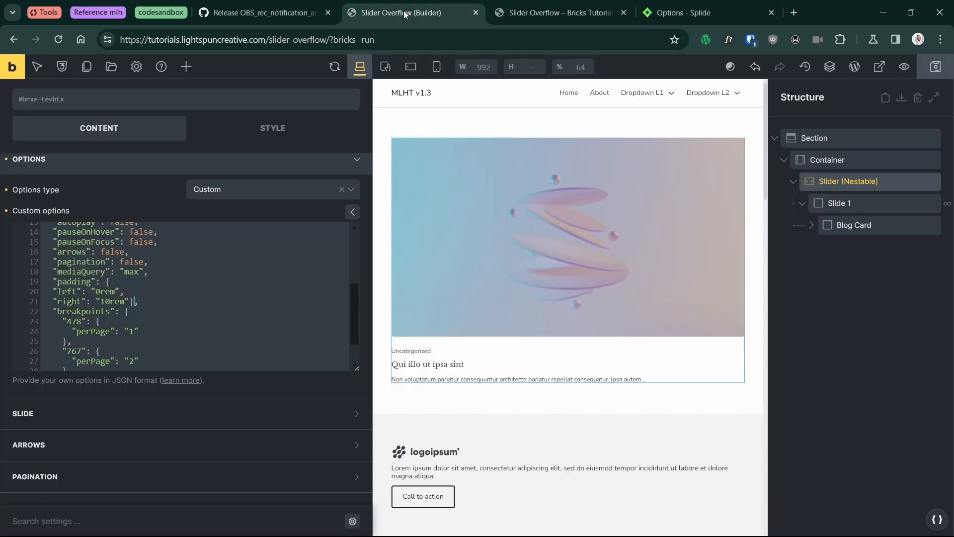
scroll(140, 265, "up", 3)
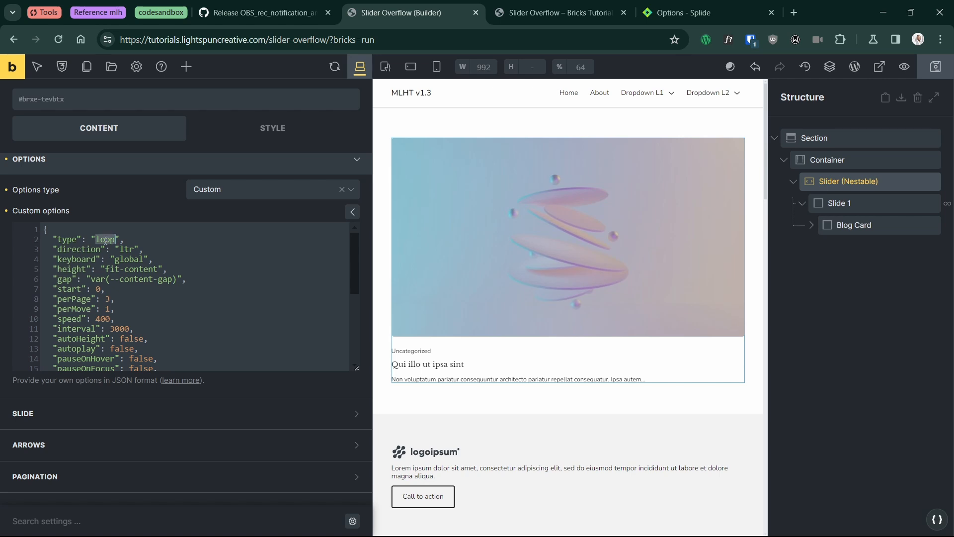
type("sl")
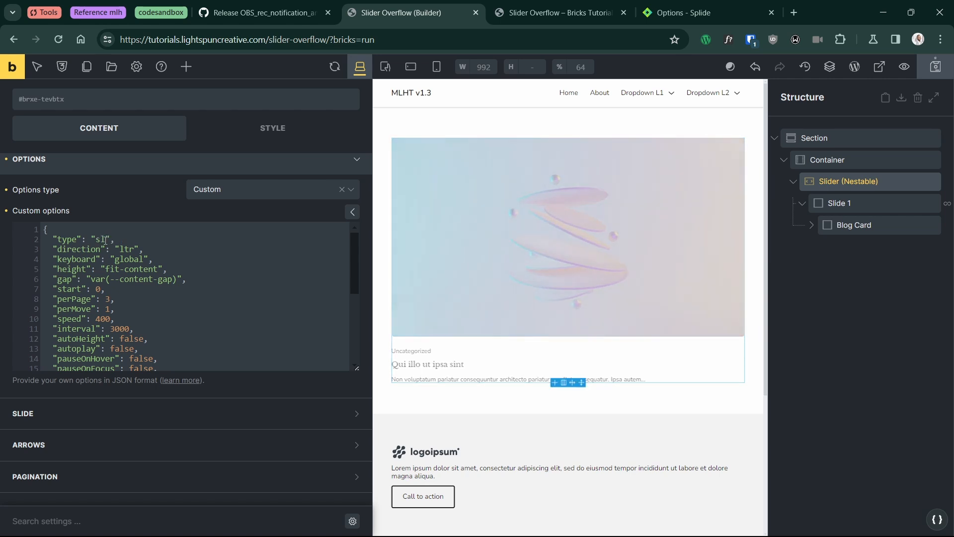
type("ide")
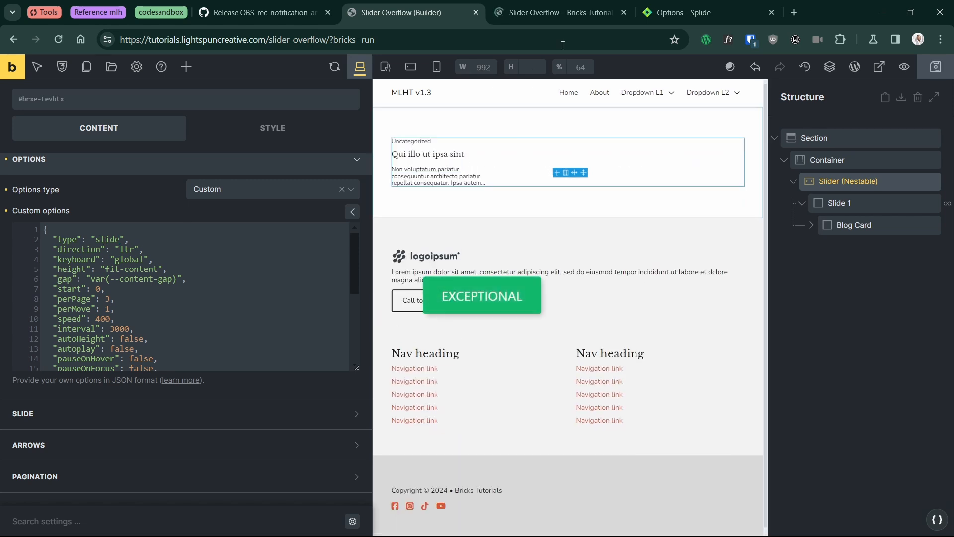
Test the non-looping slider on the front-end page by swiping to the last card and back to the first.
left_click(555, 15)
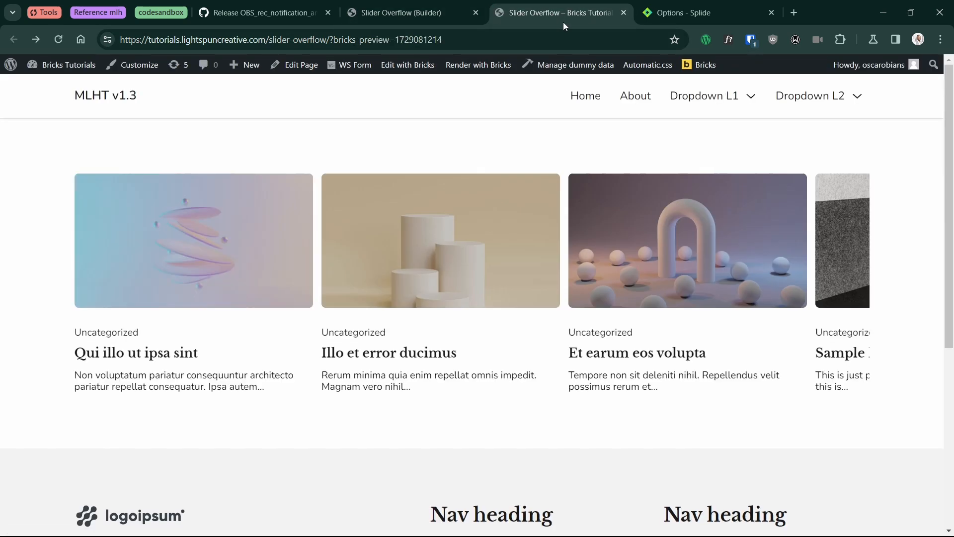
left_click_drag(811, 262, 591, 254)
left_click_drag(451, 270, 315, 279)
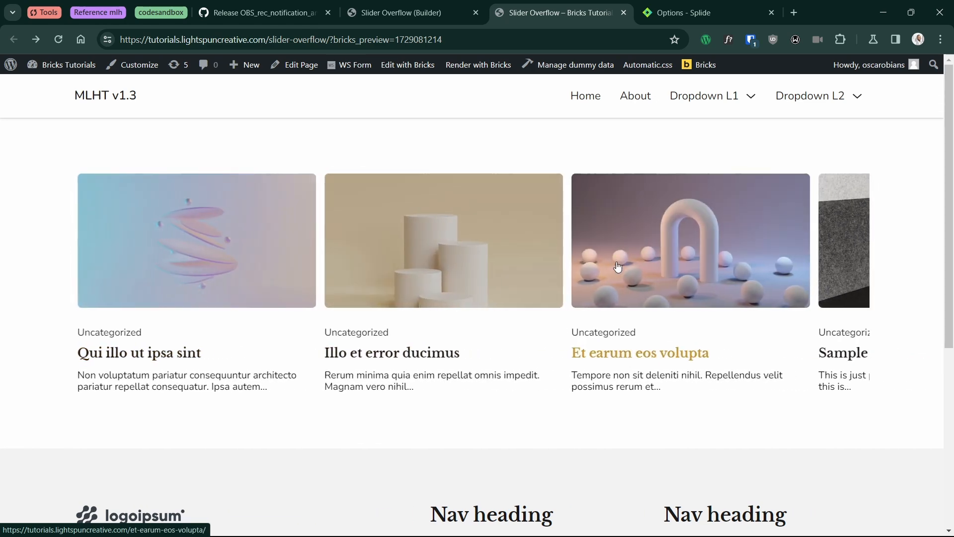
left_click_drag(827, 244, 786, 237)
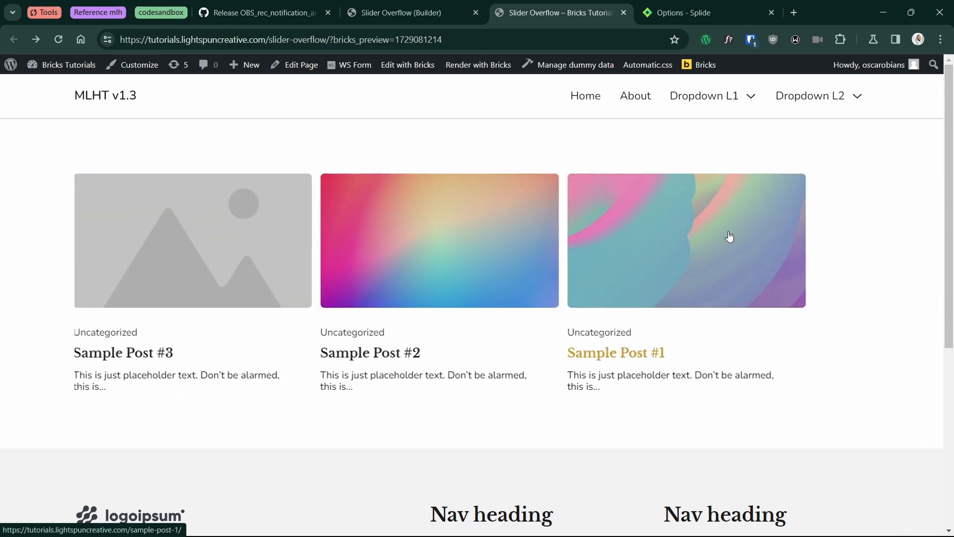
left_click_drag(502, 287, 582, 276)
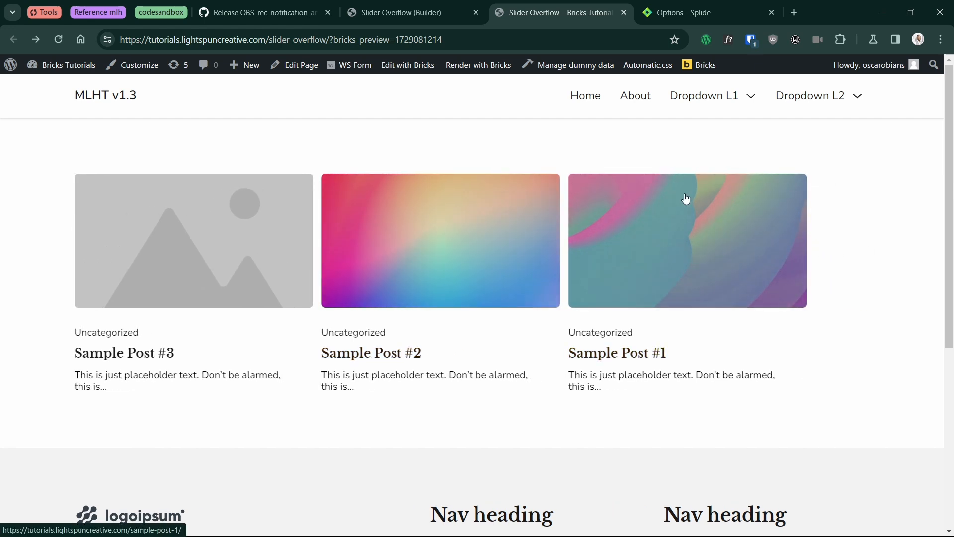
left_click_drag(686, 204, 337, 278)
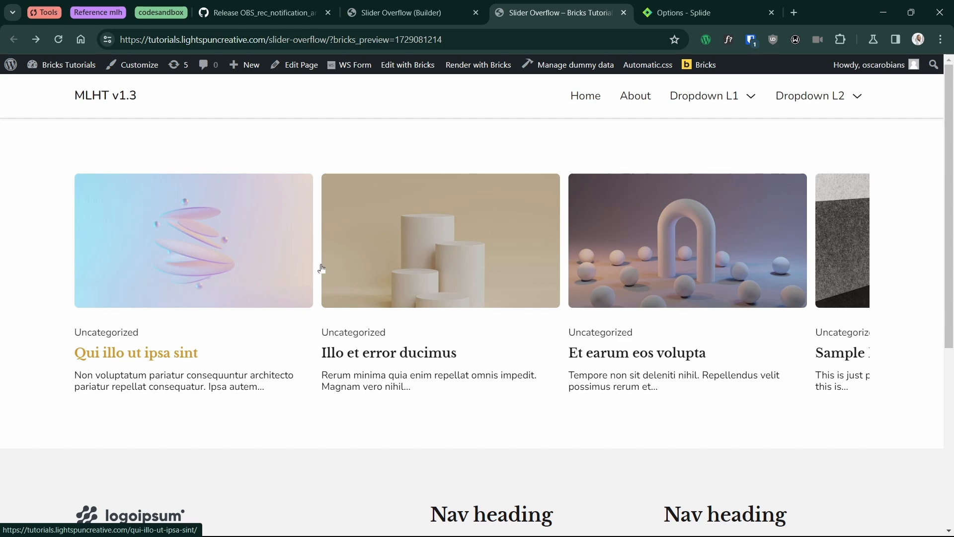
key("ctrl+shift+i")
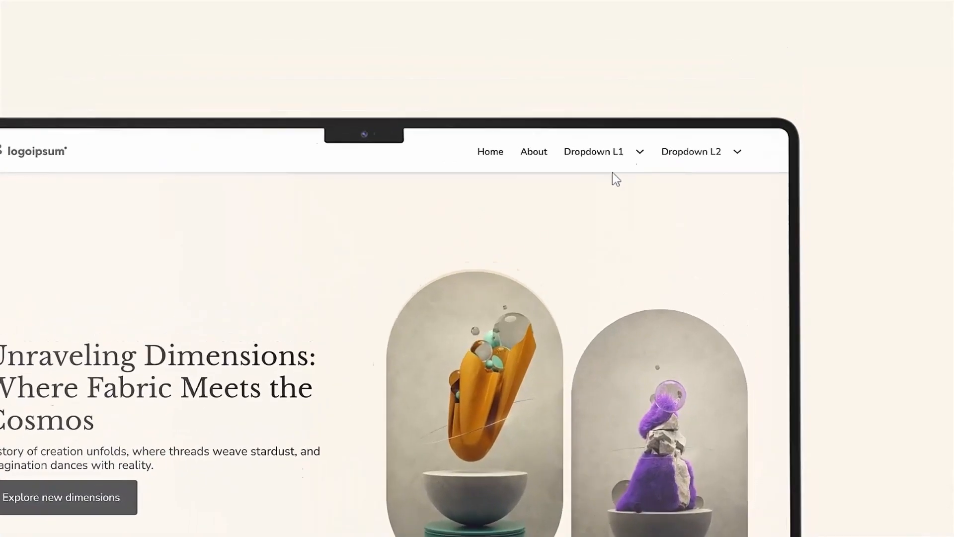
mouse_move(667, 76)
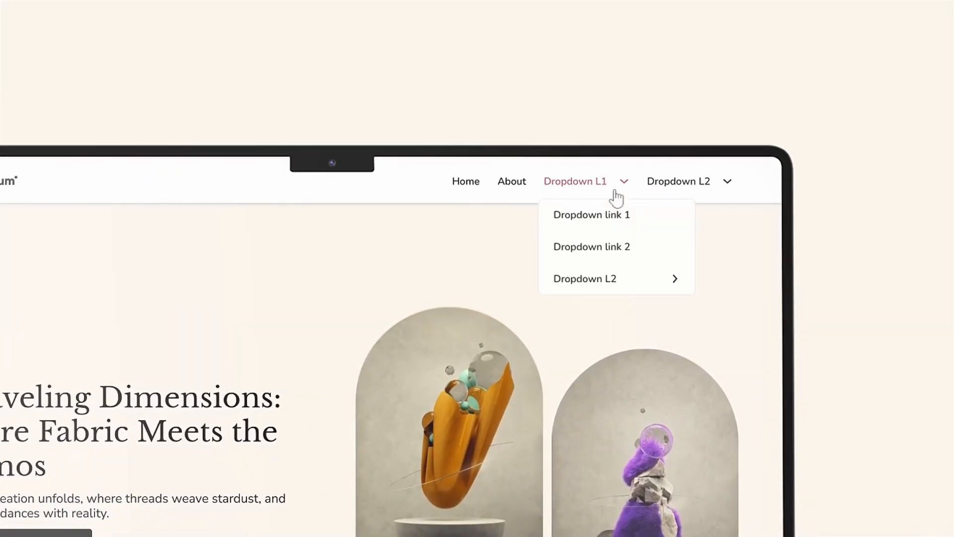
left_click(613, 284)
left_click(615, 314)
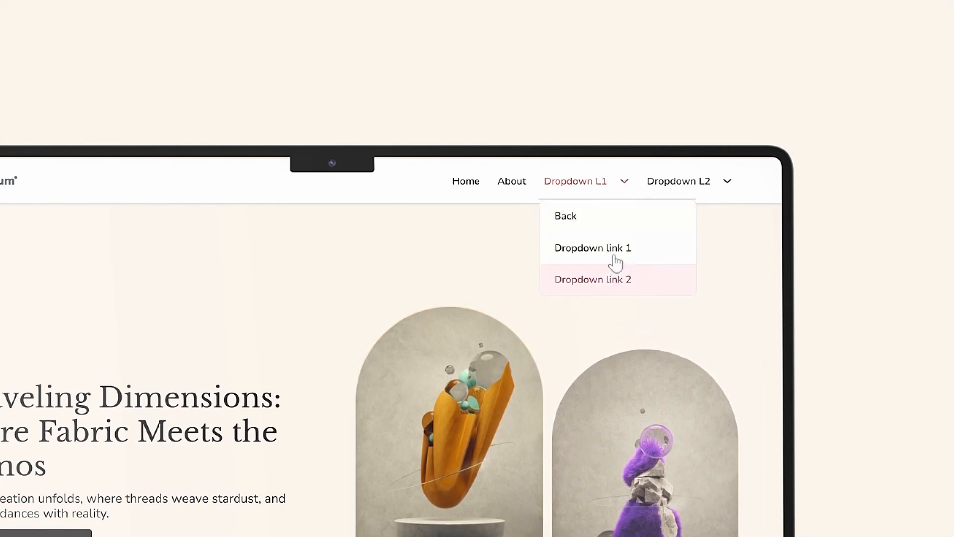
left_click(608, 223)
left_click(609, 223)
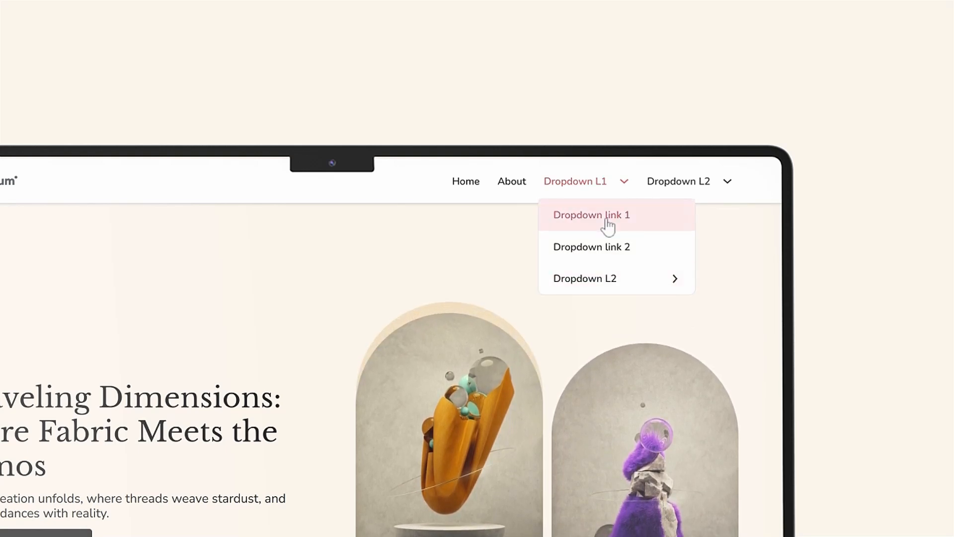
left_click(661, 189)
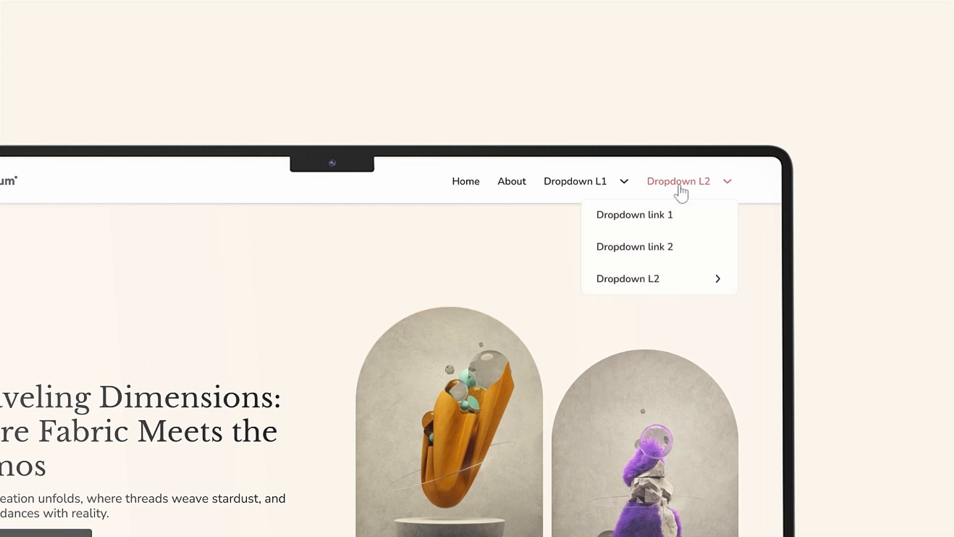
left_click(695, 288)
left_click(694, 311)
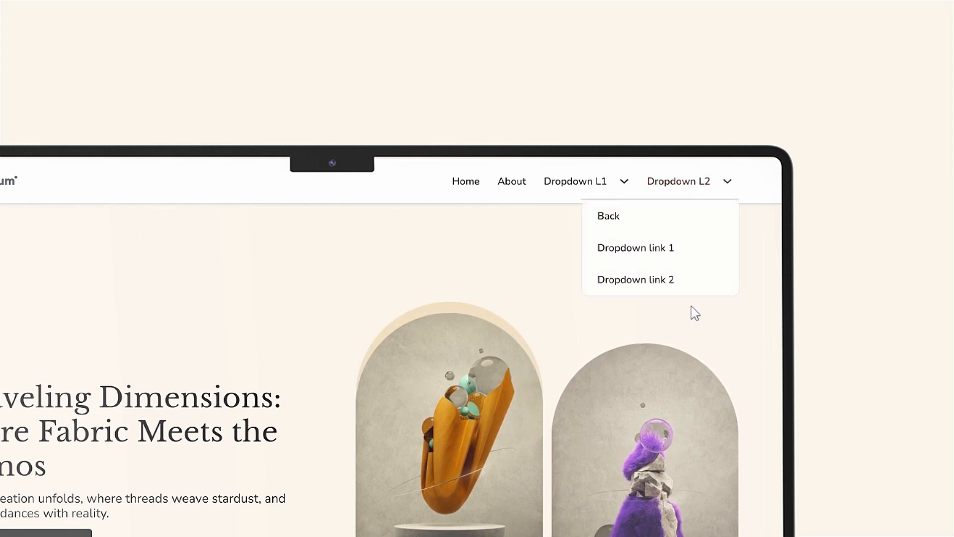
left_click(662, 215)
left_click(663, 218)
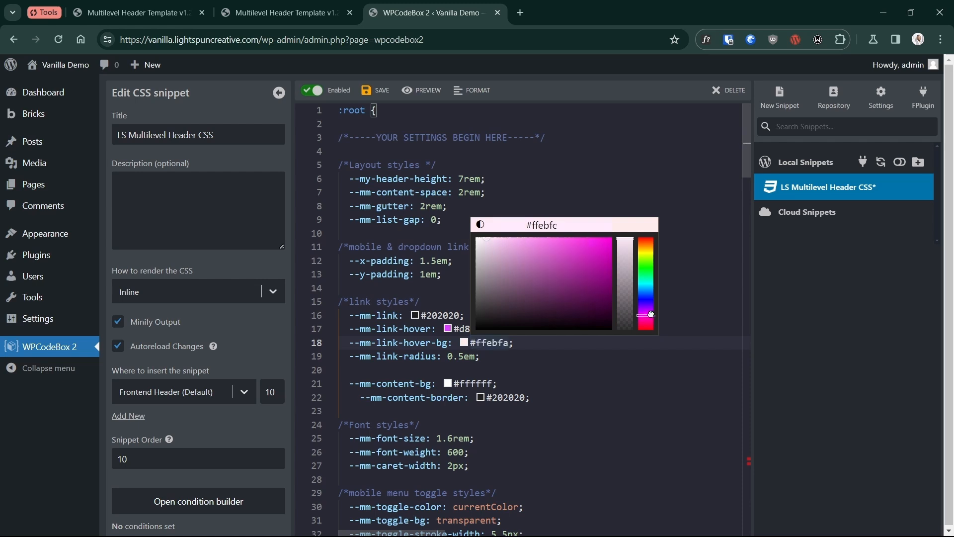
Set --mm-link-hover-bg to #fbc9ff in the LS Multilevel Header CSS snippet, save it and check the header template preview.
left_click_drag(543, 265, 506, 236)
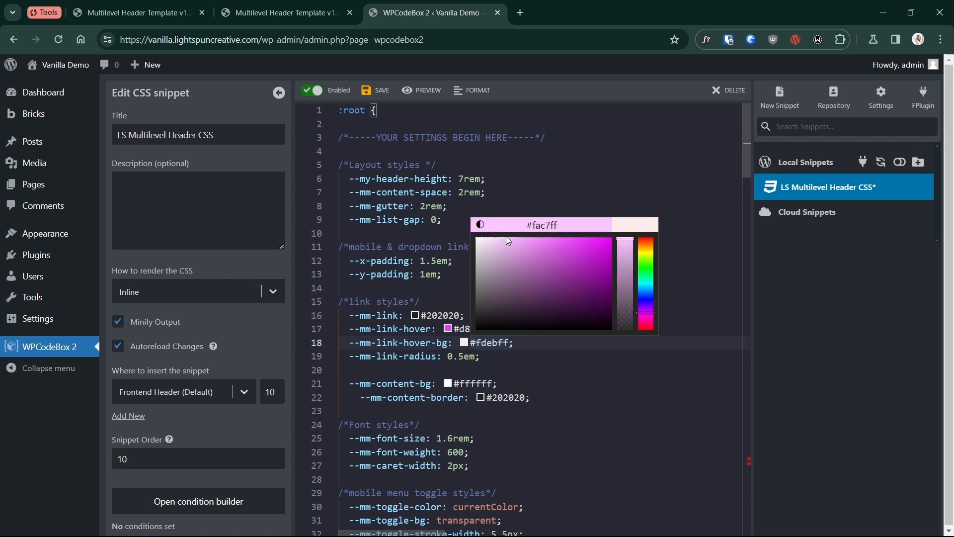
left_click(378, 90)
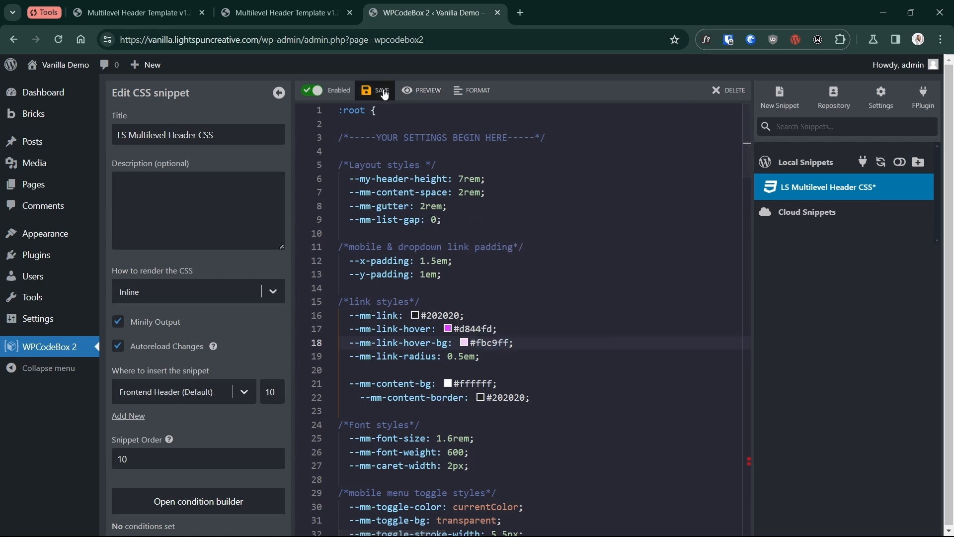
left_click(292, 14)
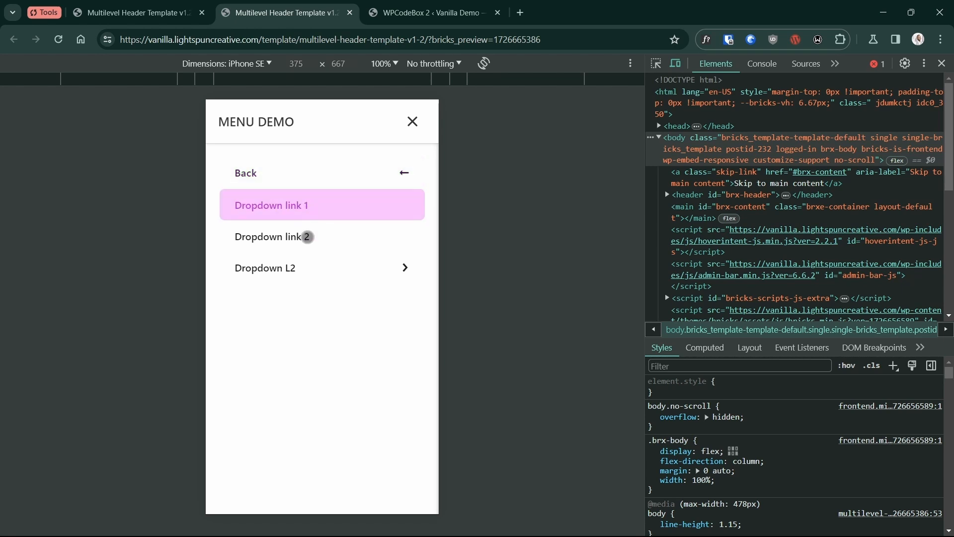
Close the preview's mobile menu and developer tools, and check the header's dropdown at desktop width.
left_click(417, 122)
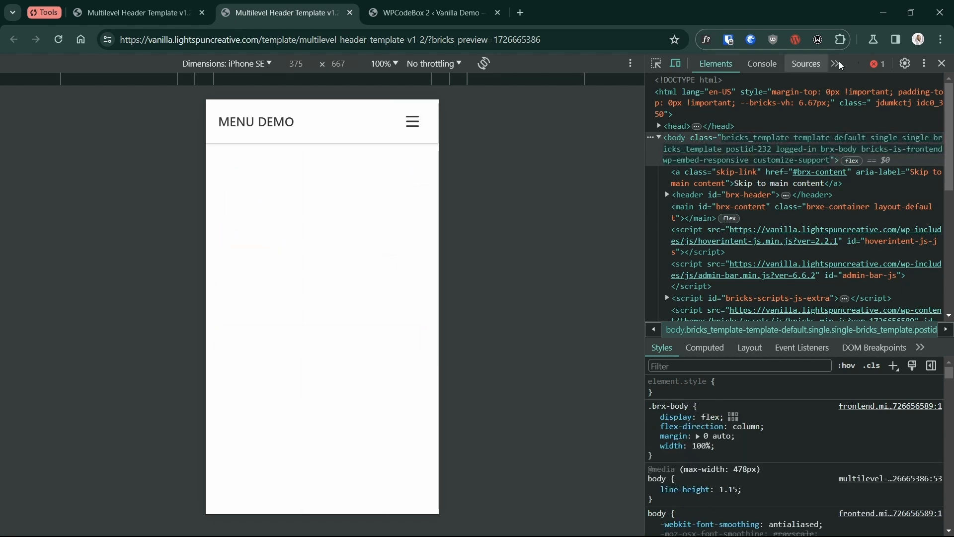
left_click(941, 63)
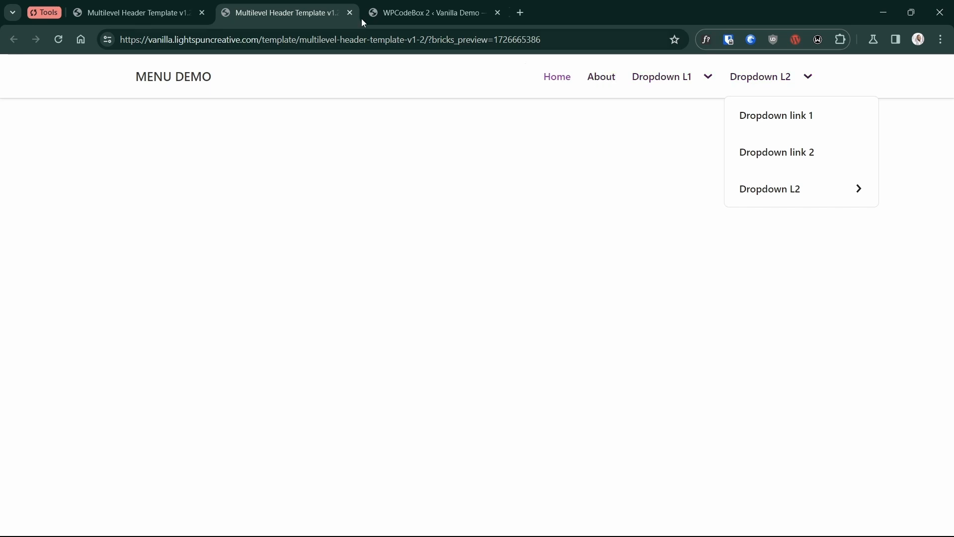
left_click(423, 13)
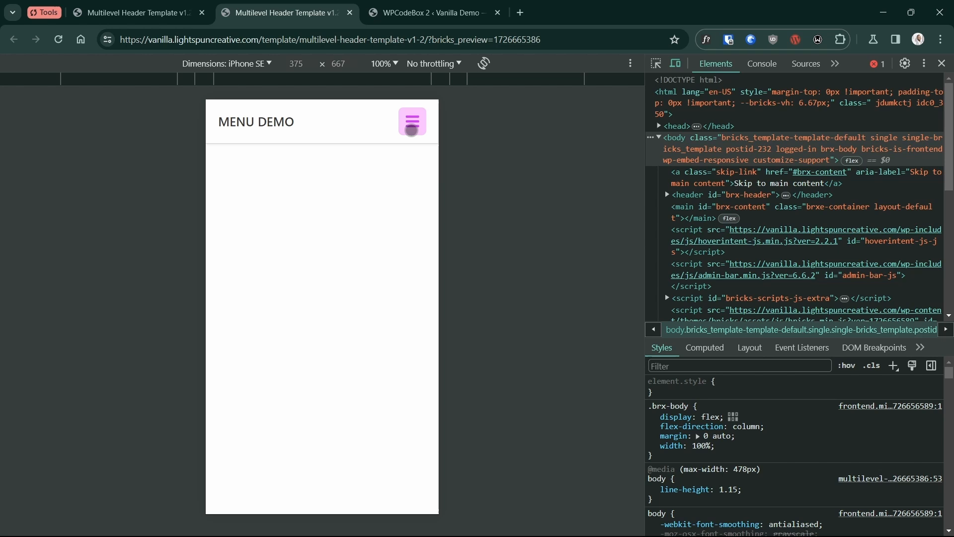
Test the mobile menu toggle in the header template preview by opening and closing the menu repeatedly.
left_click(413, 121)
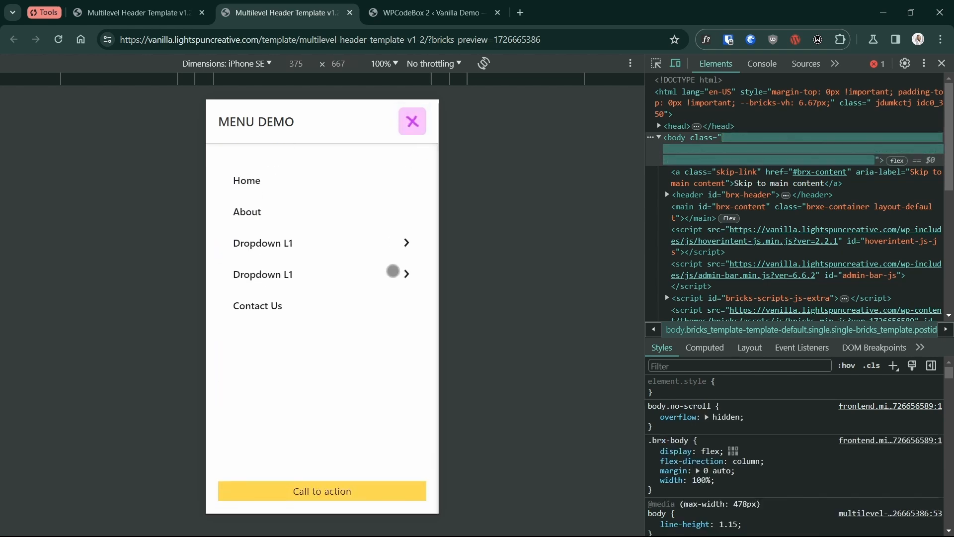
left_click(411, 122)
left_click(411, 123)
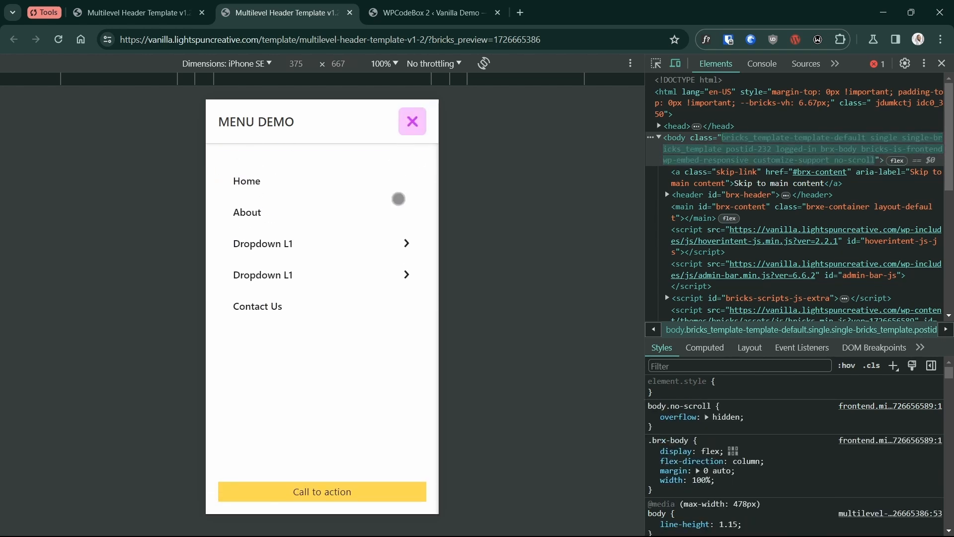
left_click(410, 123)
left_click(412, 124)
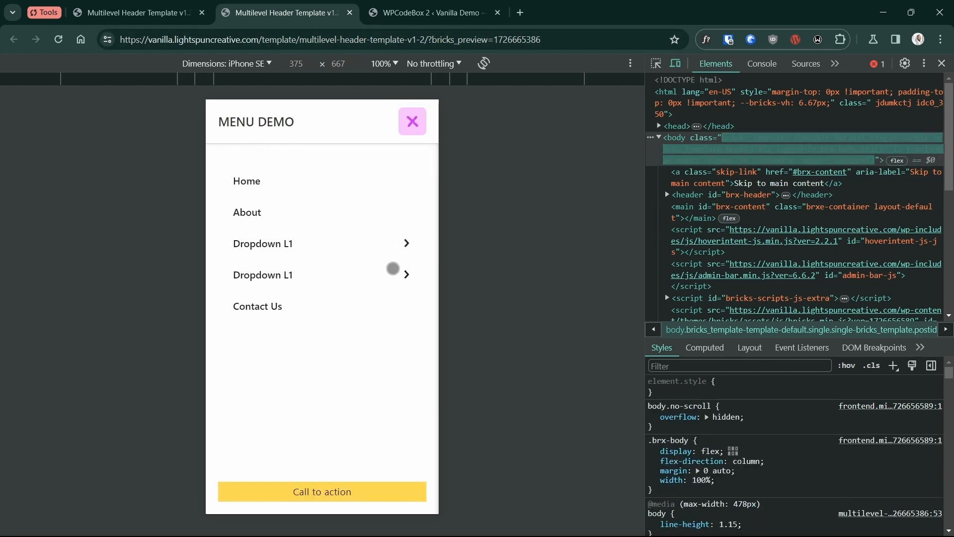
left_click(412, 122)
left_click(409, 122)
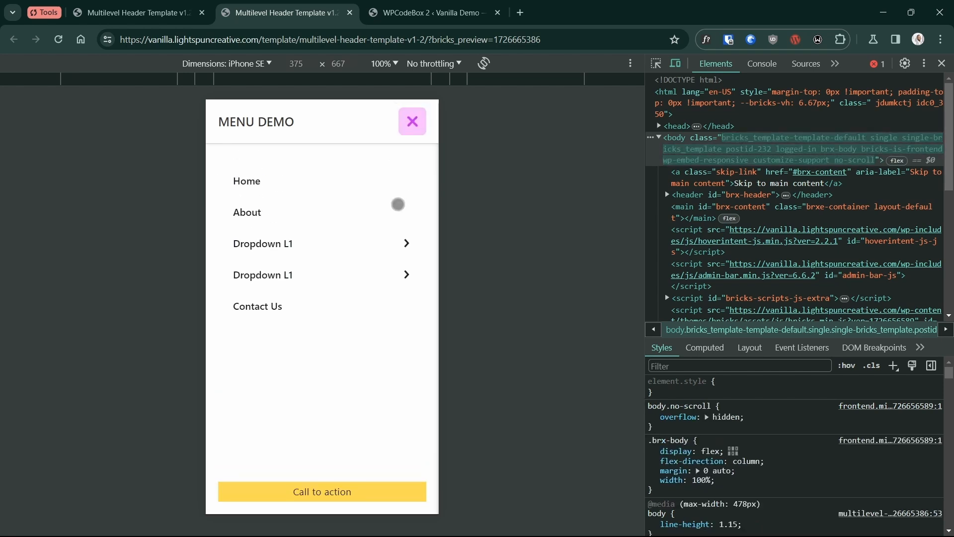
left_click(409, 123)
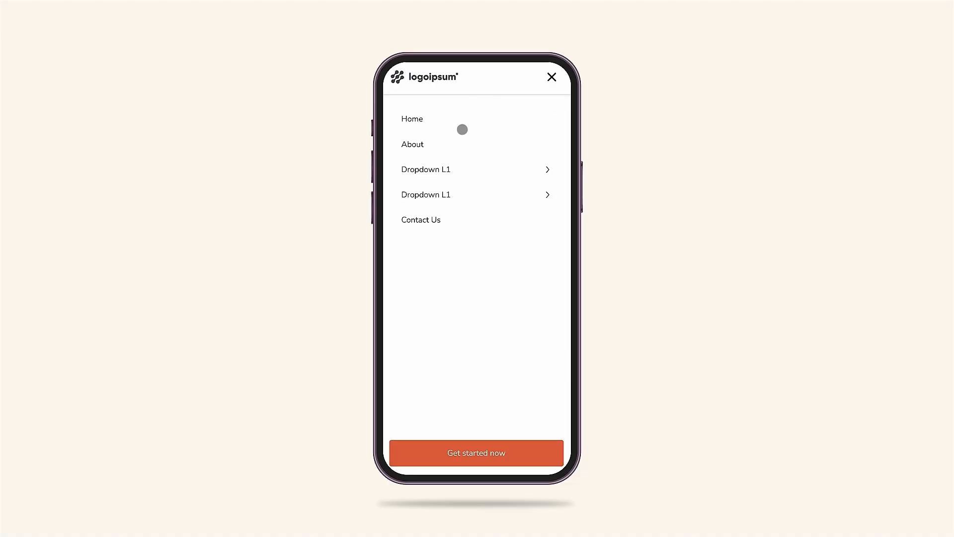
left_click(551, 81)
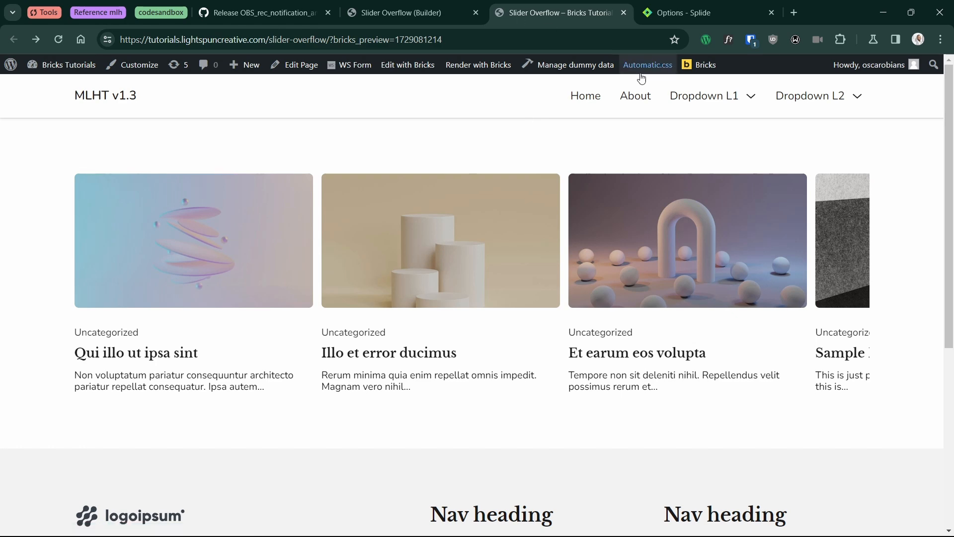
Inspect the Slider Overflow front-end page in the developer tools and emulate the Laptop device size.
right_click(805, 327)
left_click(739, 317)
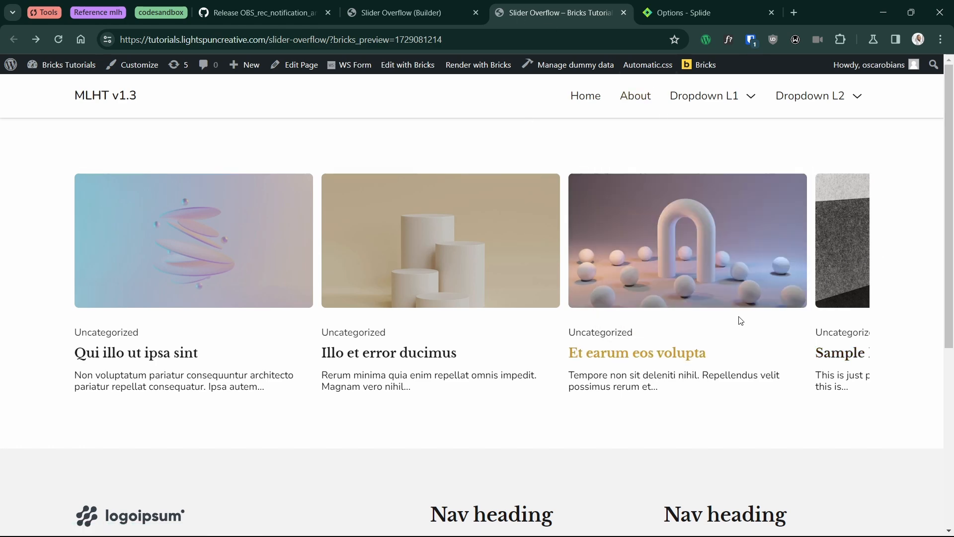
left_click(233, 64)
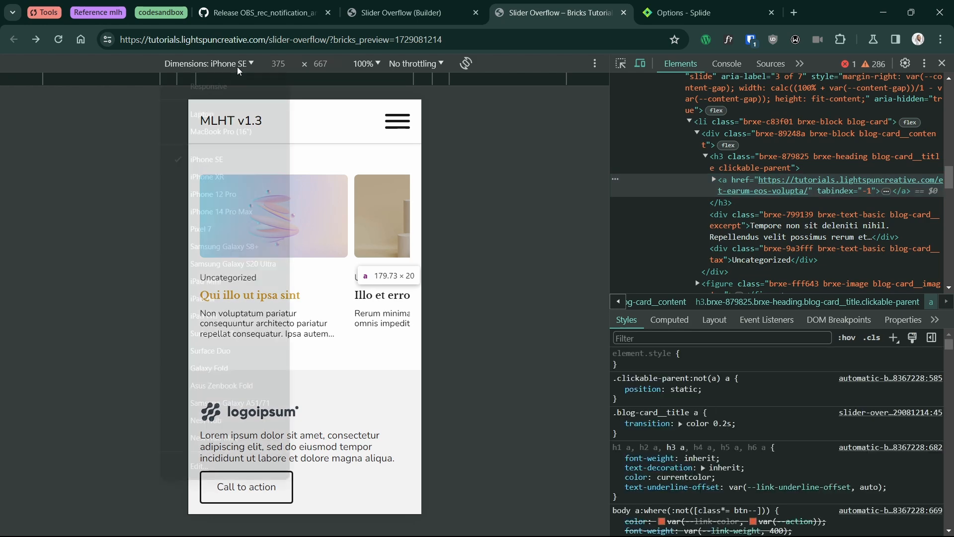
left_click(201, 113)
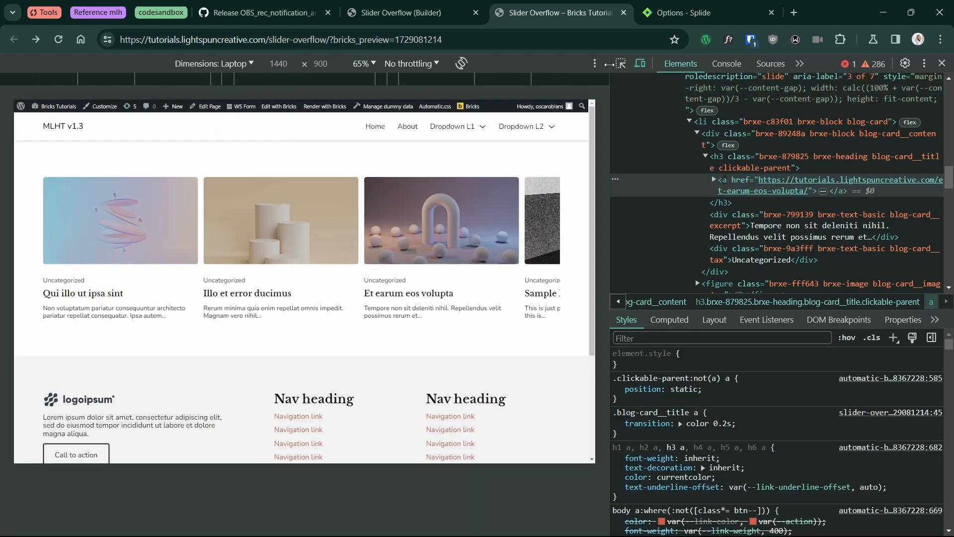
Inspect the slider's nested elements from the section down to the splide__track, and set overflow to visible in the .splide__track rule.
left_click(620, 64)
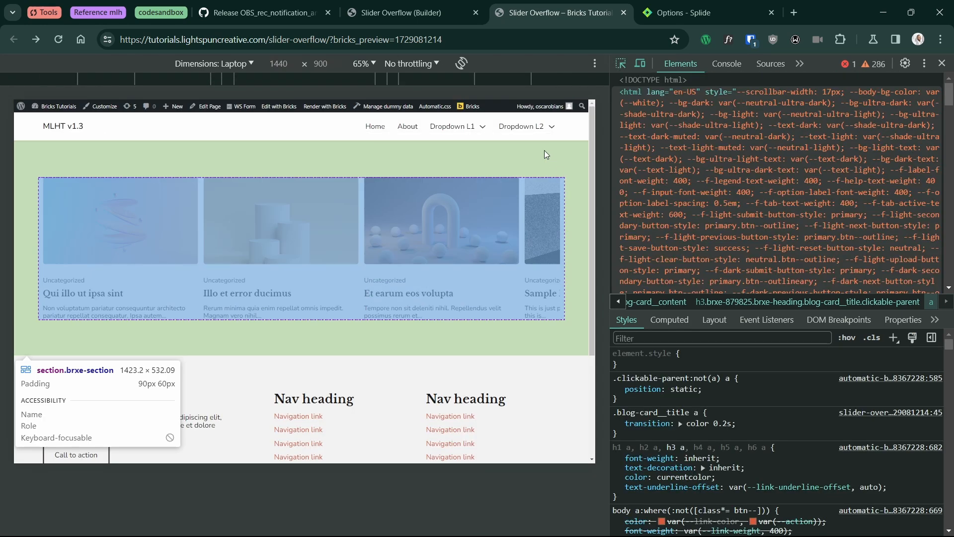
left_click(561, 175)
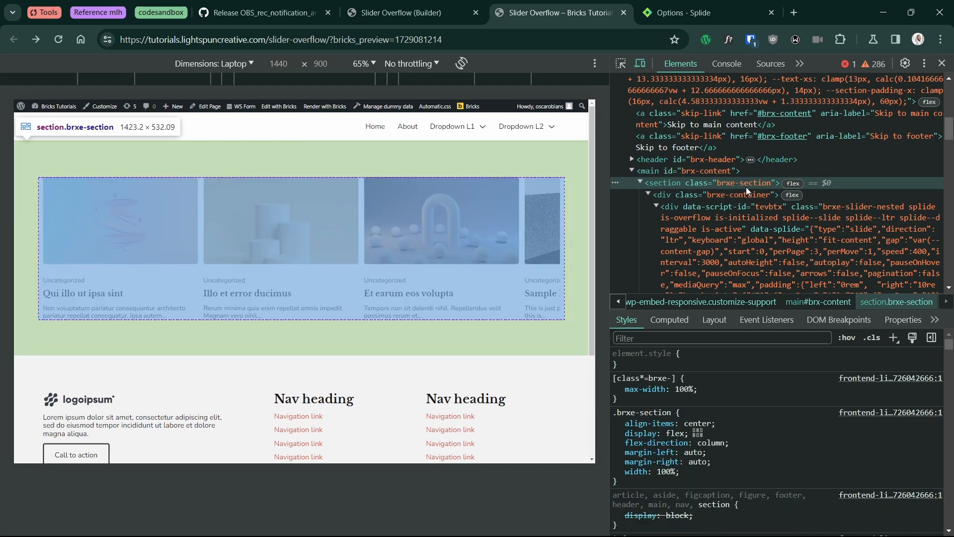
left_click(748, 195)
left_click(744, 210)
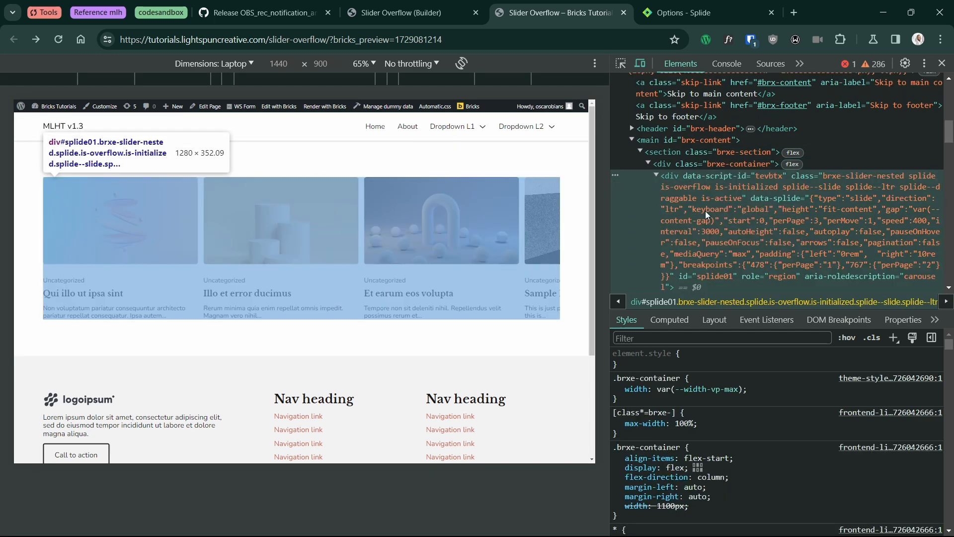
scroll(795, 224, "down", 1)
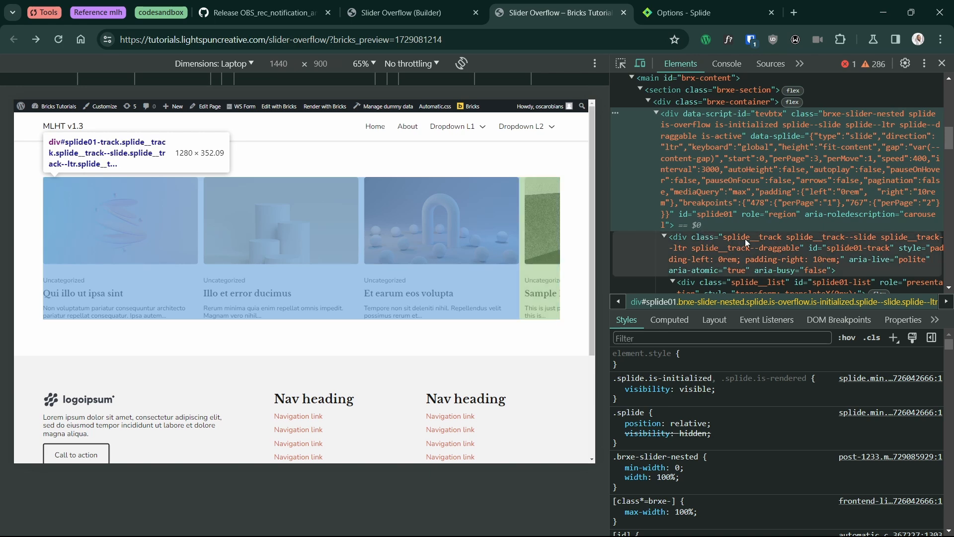
left_click(723, 248)
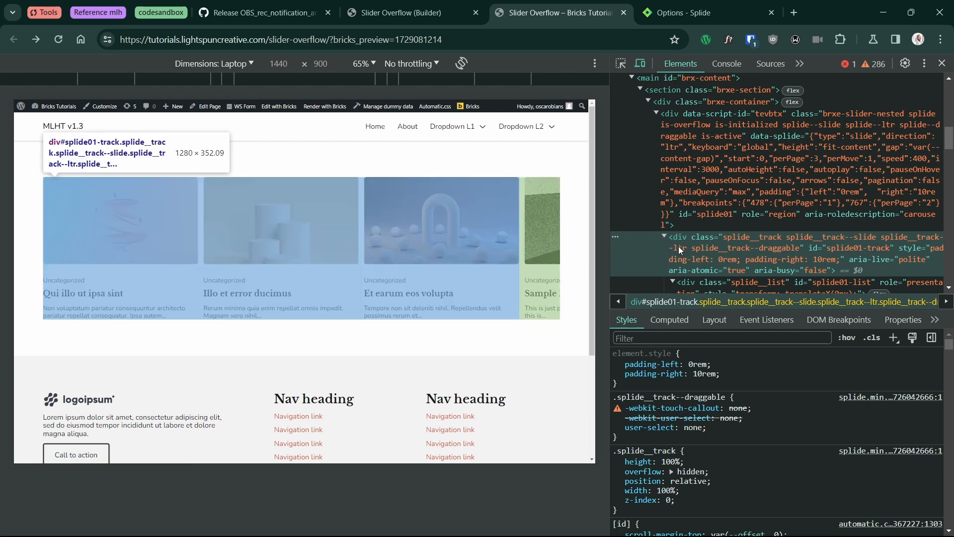
left_click(686, 472)
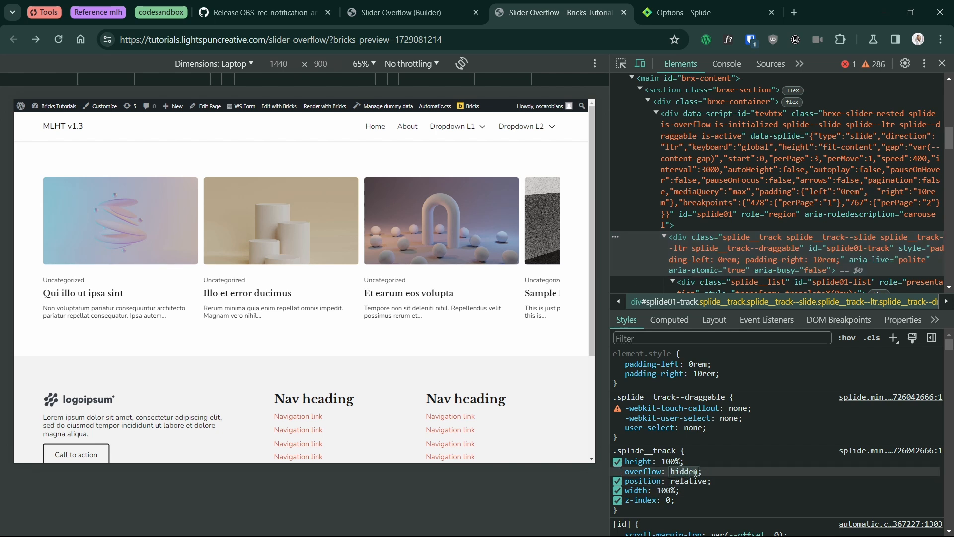
type("visible")
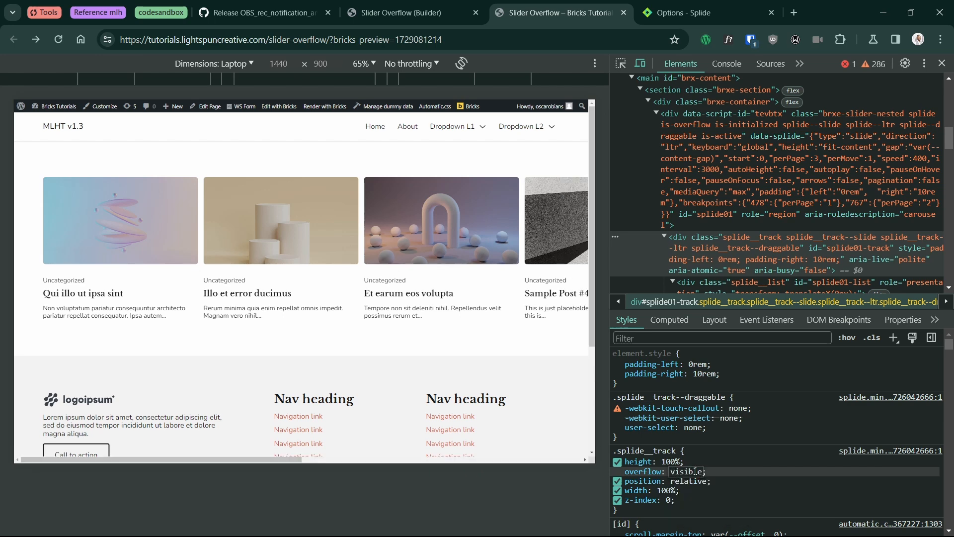
key("Tab")
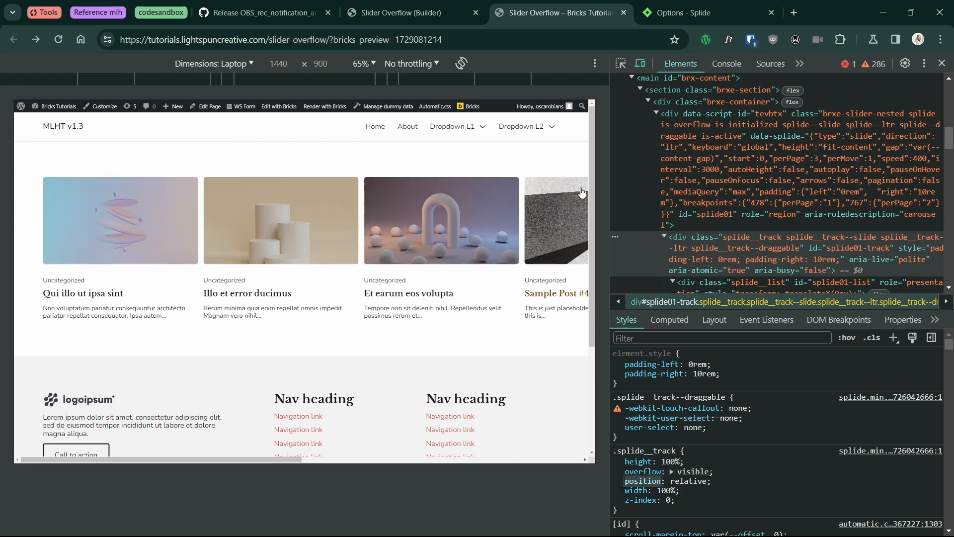
Test the overflowing slider by swiping through the cards in both directions, and check the page's horizontal scrolling.
scroll(249, 231, "right", 5)
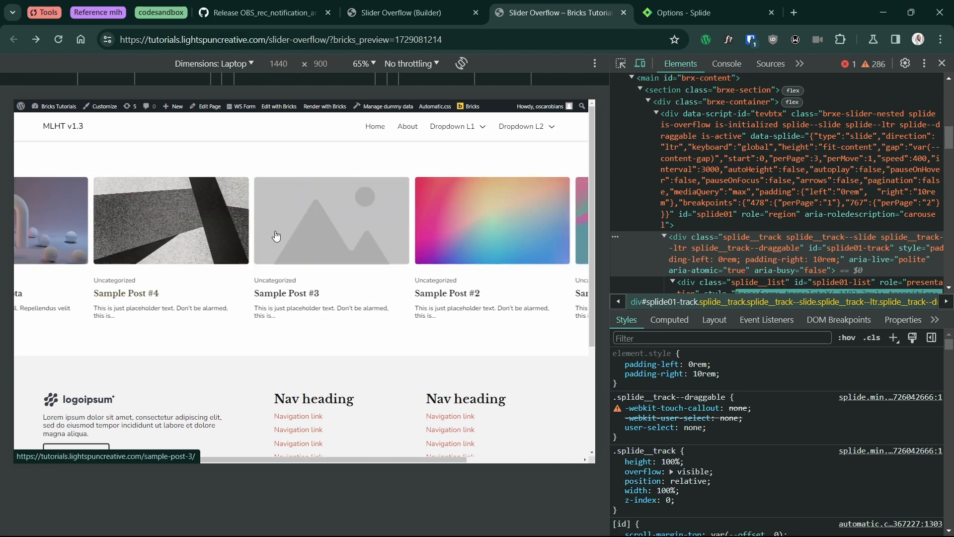
scroll(288, 235, "right", 3)
scroll(224, 240, "left", 8)
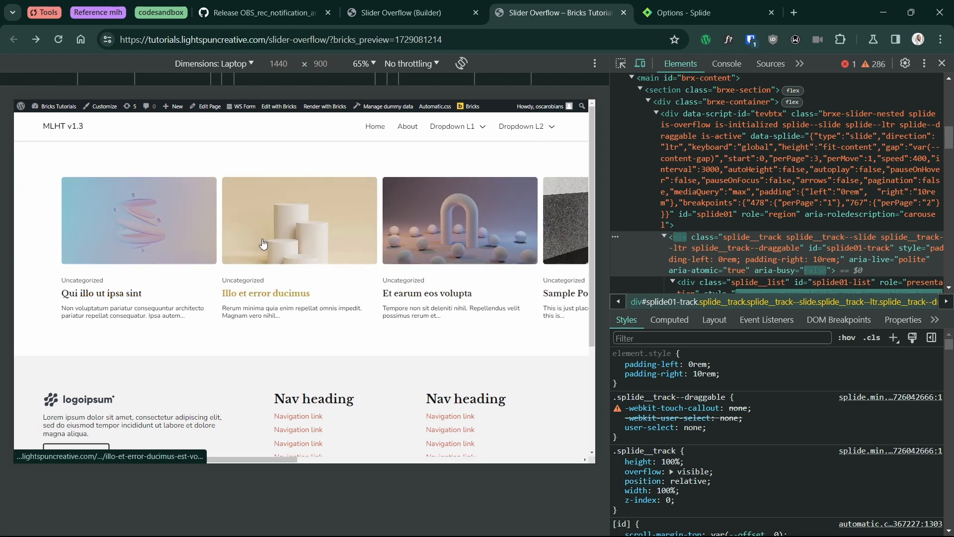
scroll(224, 239, "right", 3)
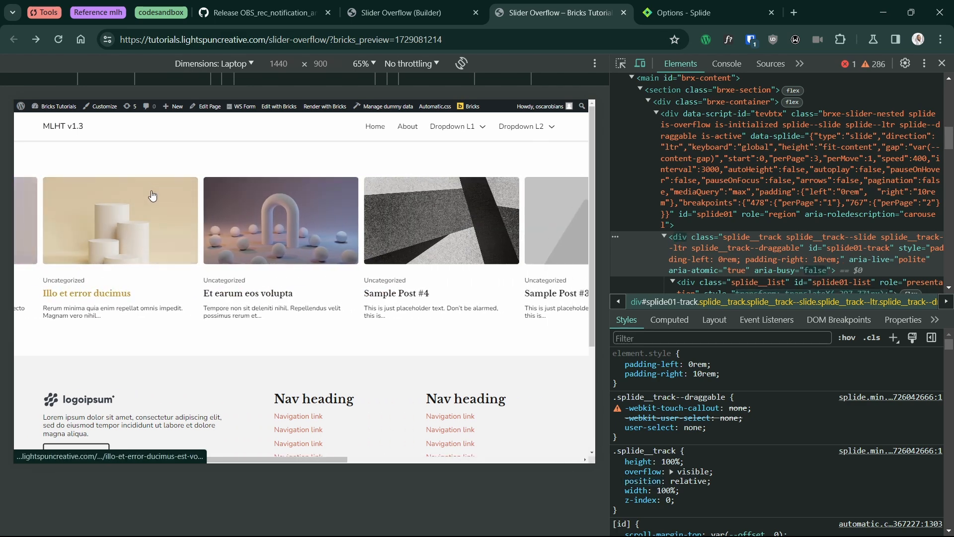
scroll(208, 219, "right", 3)
scroll(256, 230, "left", 5)
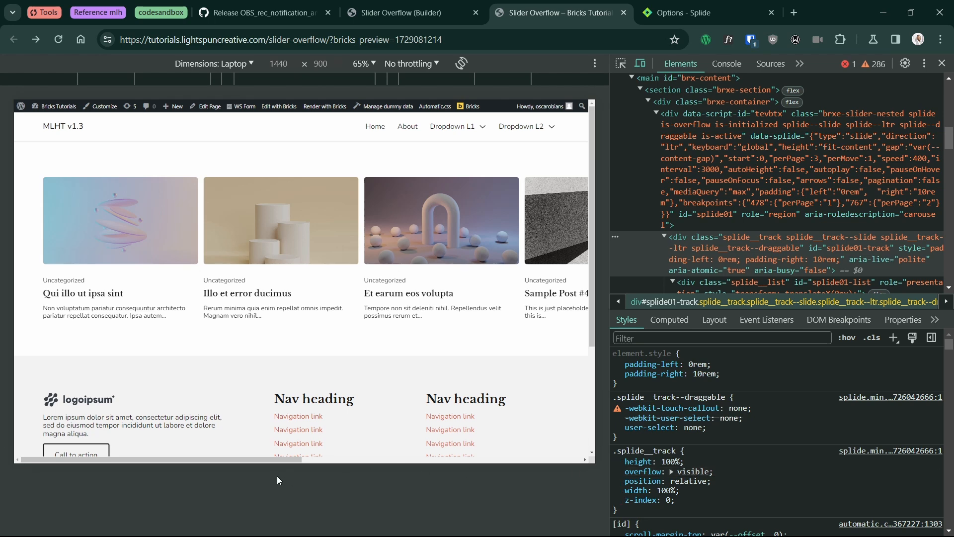
left_click_drag(334, 460, 247, 451)
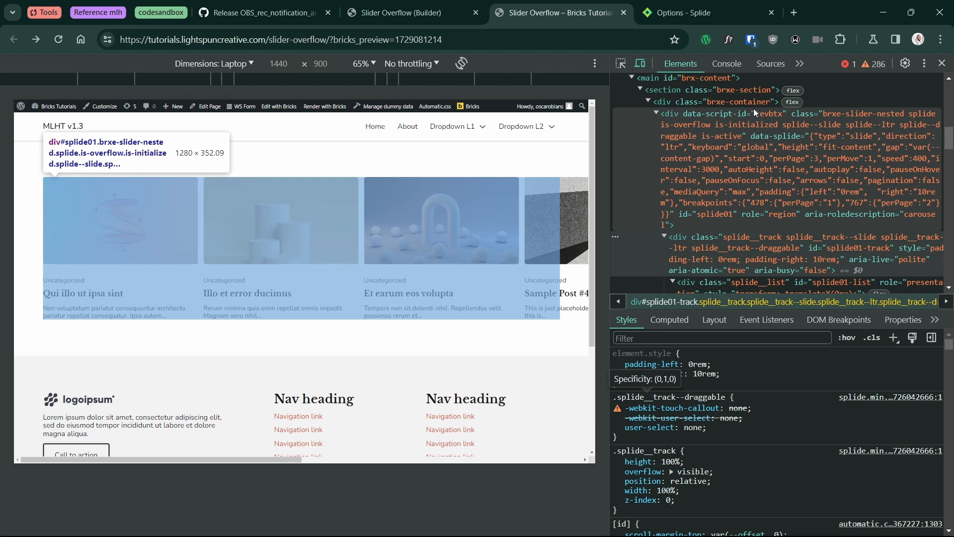
Add overflow: hidden to the .brxe-section rule of the section that contains the slider.
left_click(750, 92)
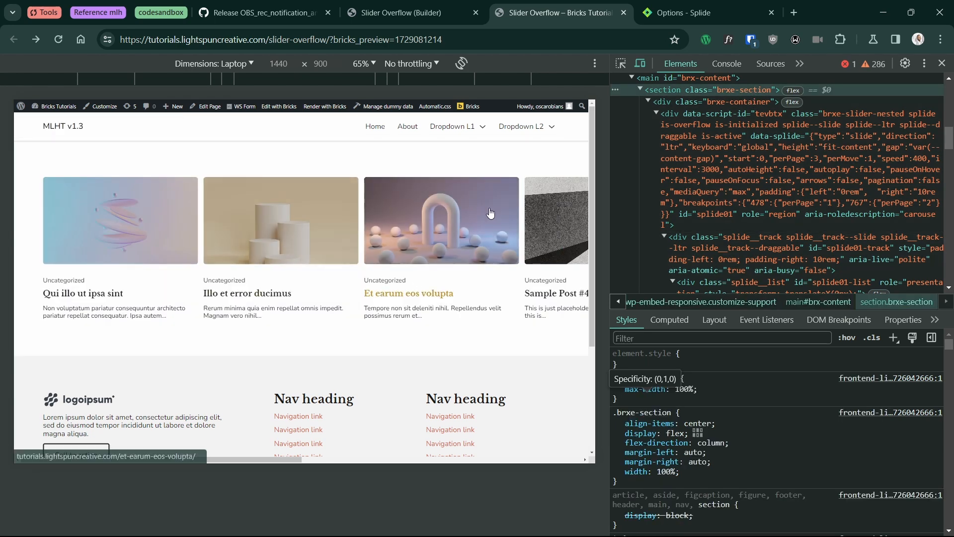
left_click(687, 471)
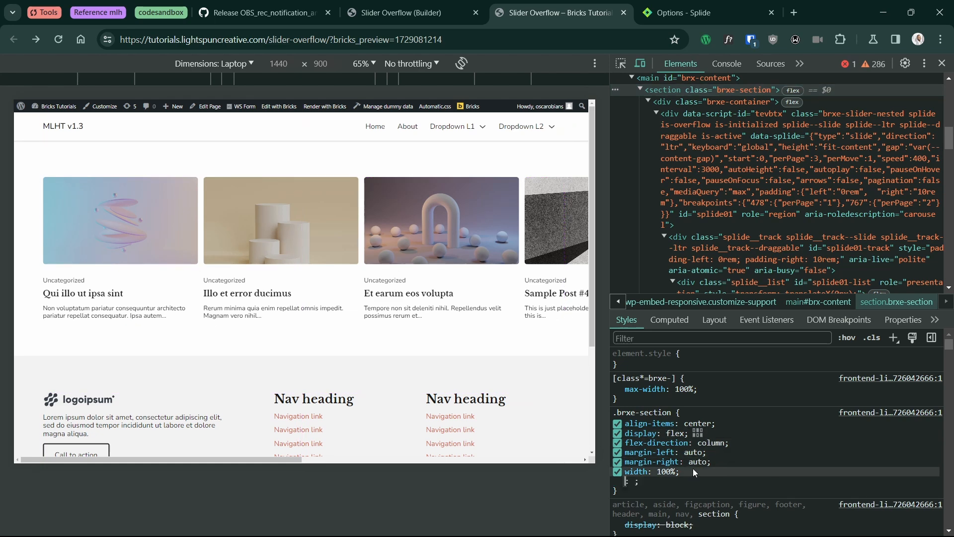
type("o")
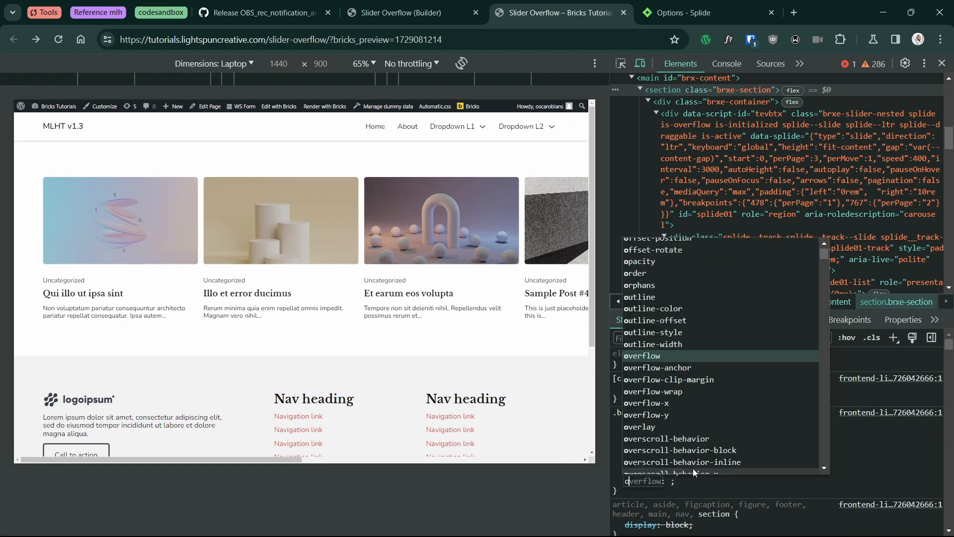
type("ver")
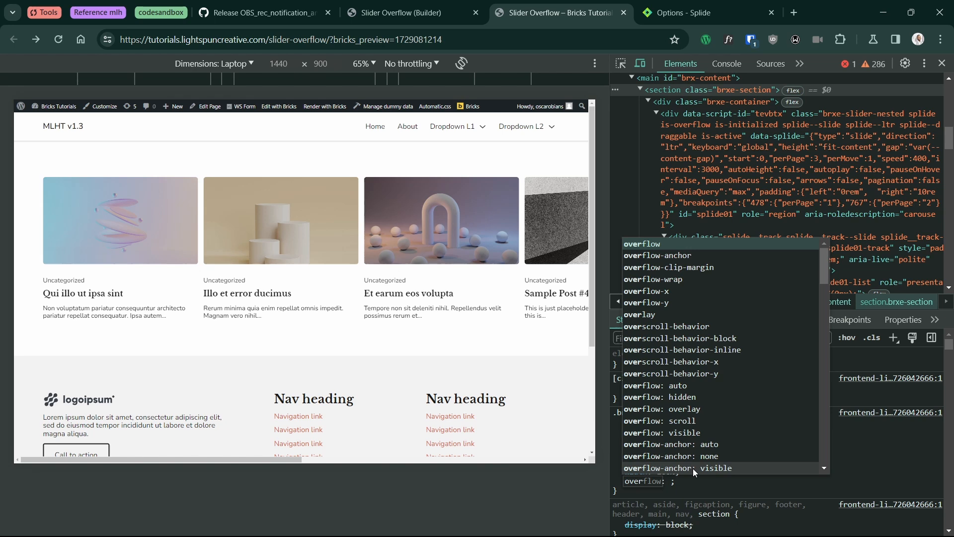
left_click(687, 397)
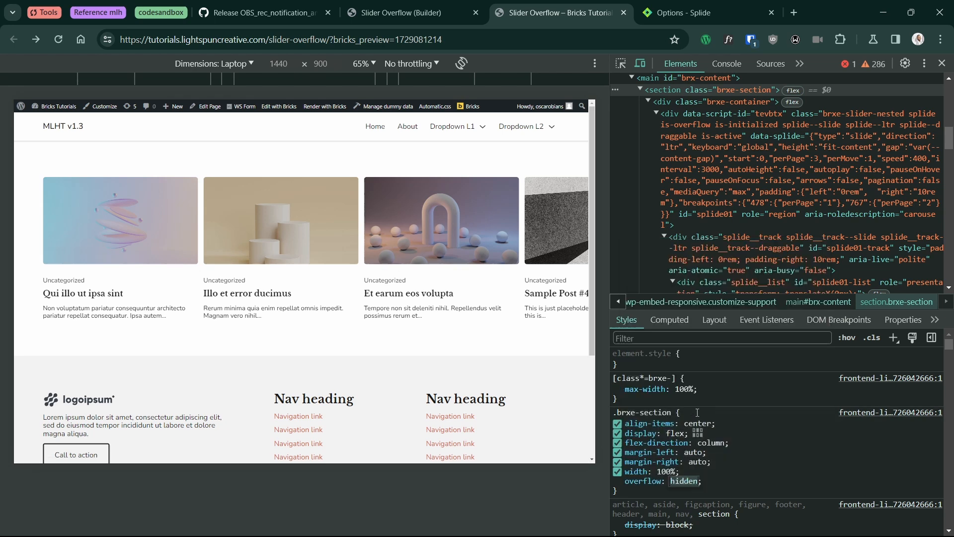
left_click(729, 482)
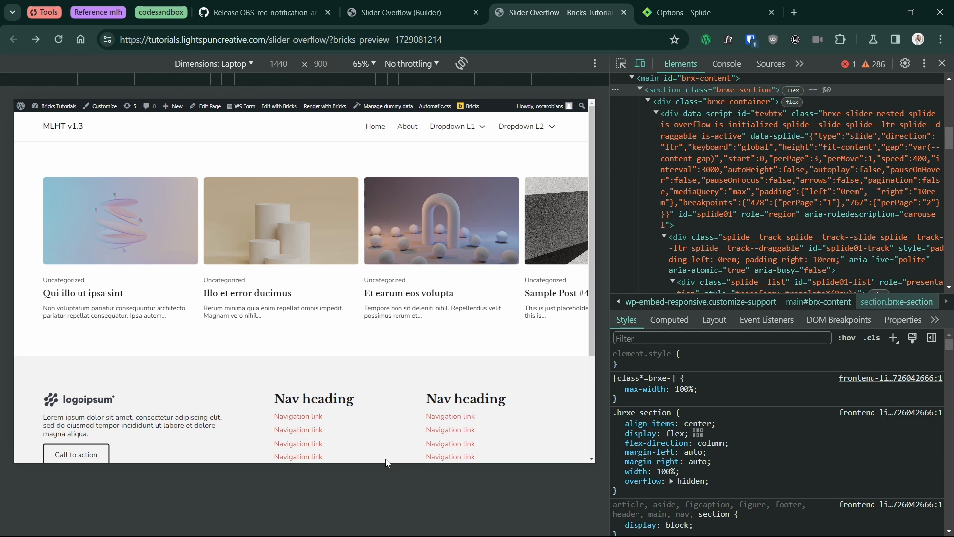
Test the slider at the Laptop size by swiping through the cards in both directions.
left_click_drag(507, 245, 390, 249)
left_click_drag(149, 221, 228, 230)
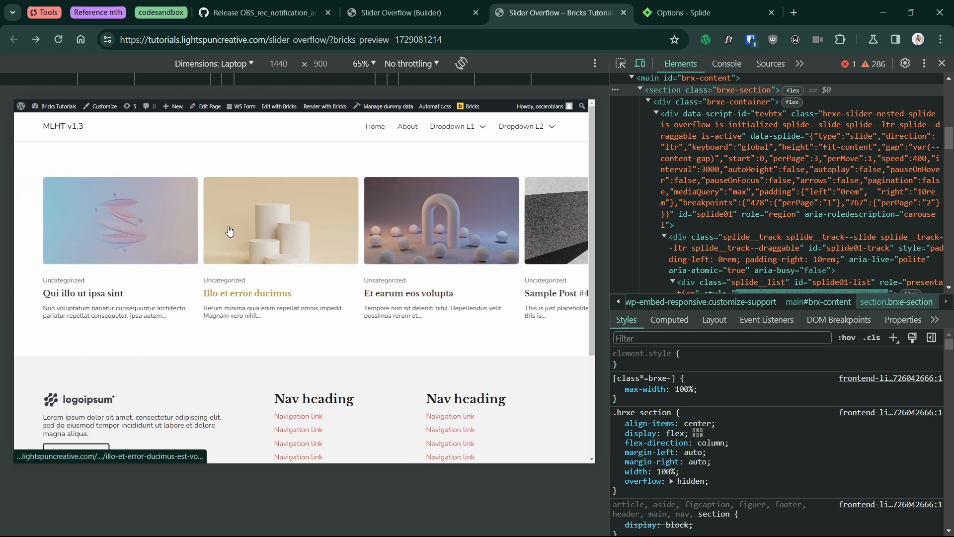
left_click_drag(454, 227, 403, 241)
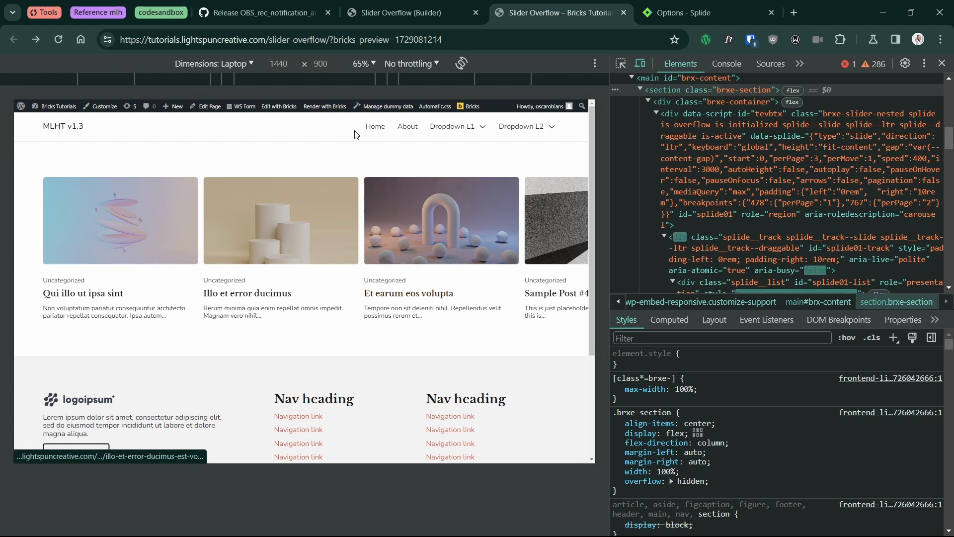
Emulate the iPhone SE device size and test the slider by swiping through the cards and back to the first one.
left_click(237, 64)
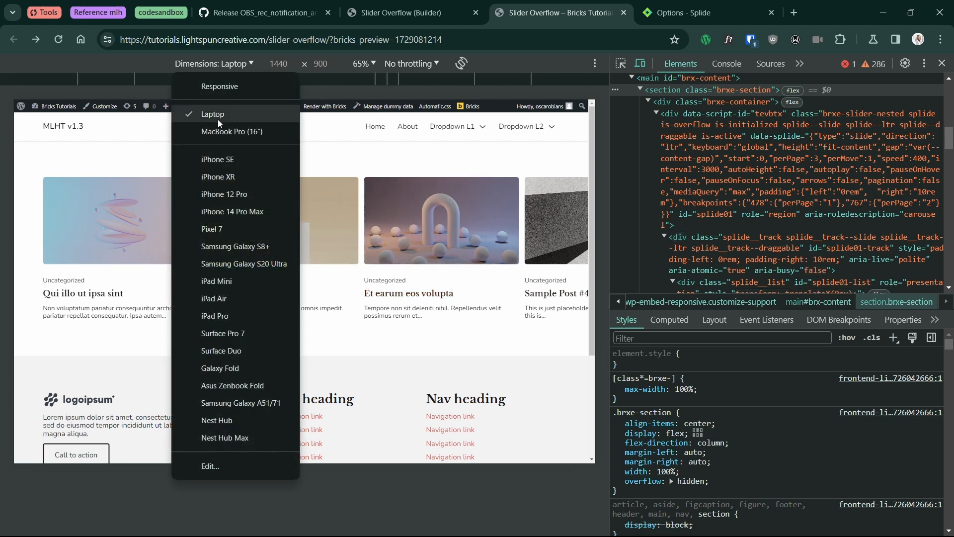
left_click(225, 163)
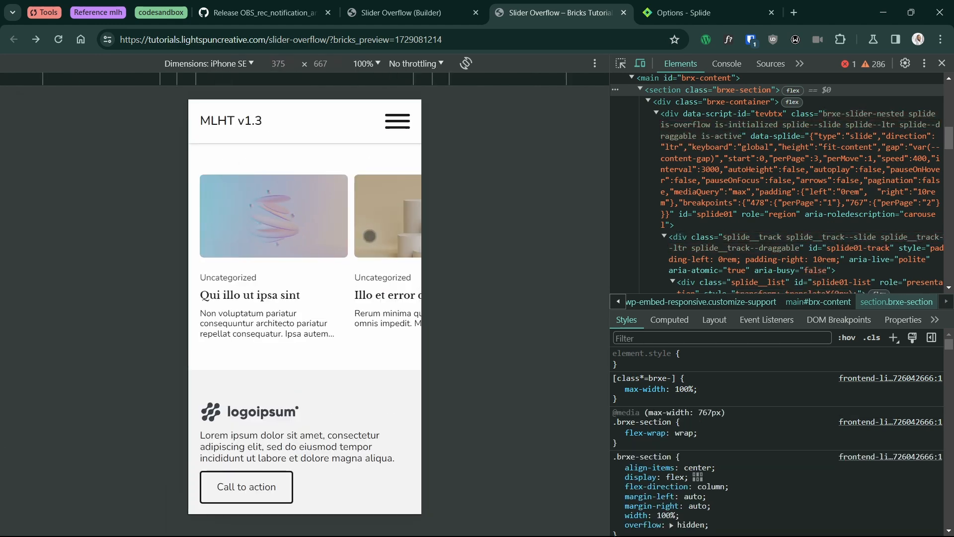
left_click_drag(406, 215, 248, 222)
left_click_drag(362, 222, 338, 228)
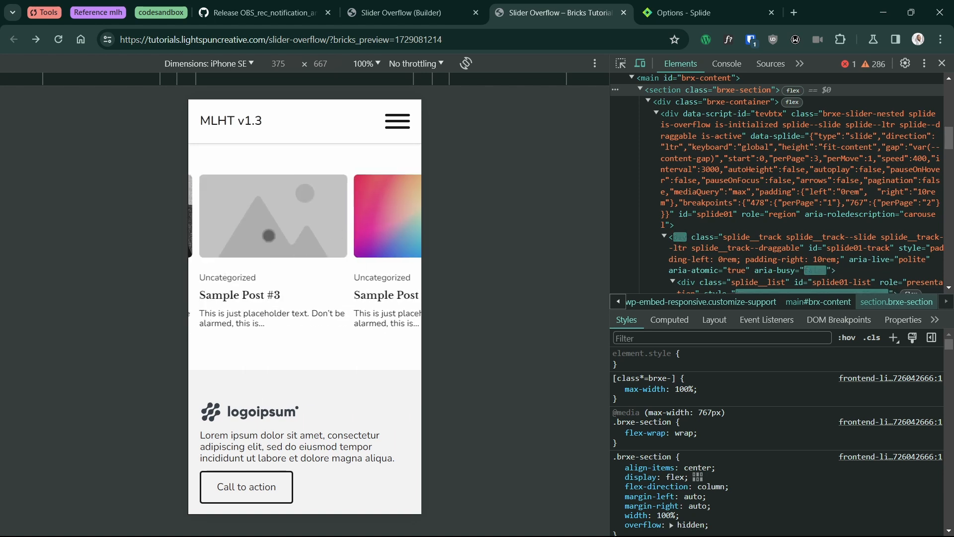
left_click_drag(238, 228, 403, 219)
left_click_drag(298, 212, 406, 213)
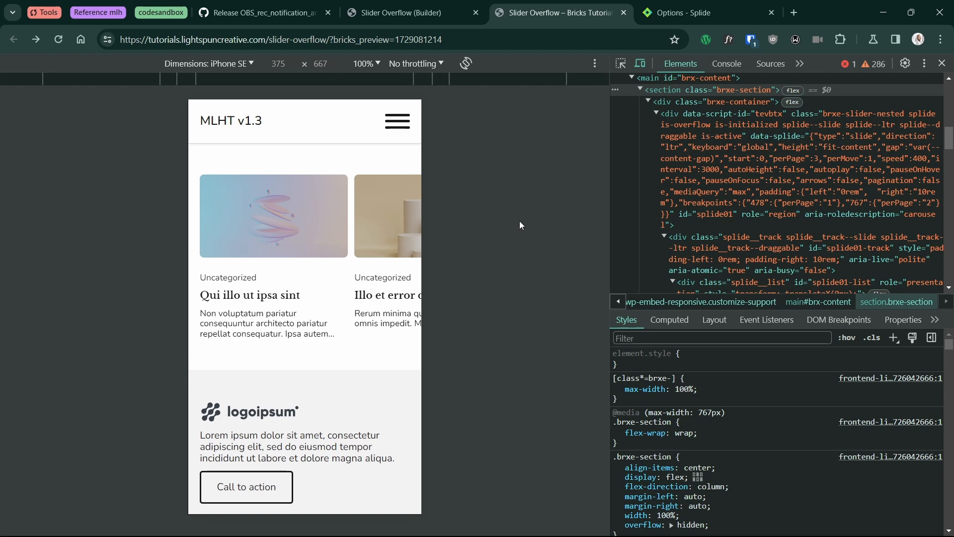
In the Bricks builder, add the CSS class overflow-slider--right to the Slider (Nestable) element.
left_click(392, 11)
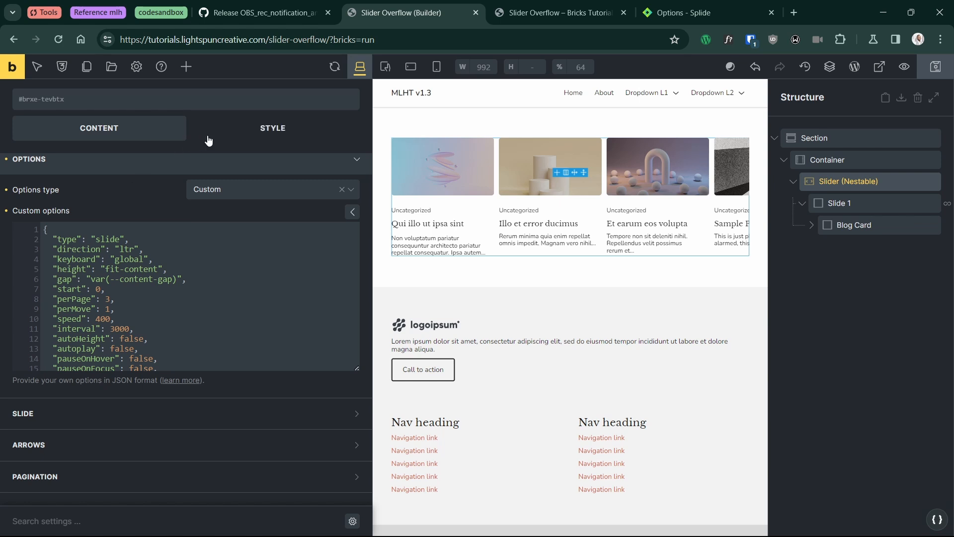
left_click(235, 129)
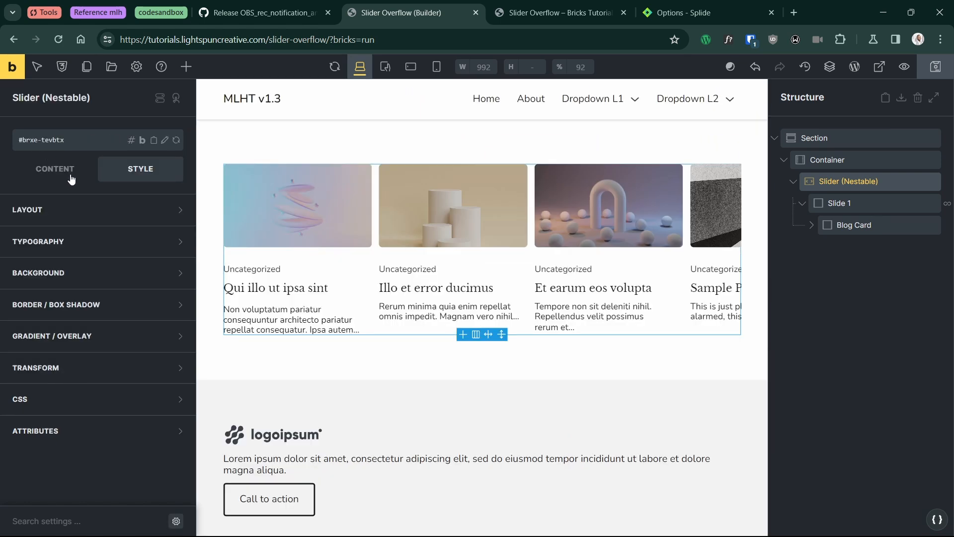
left_click(53, 399)
scroll(74, 378, "down", 5)
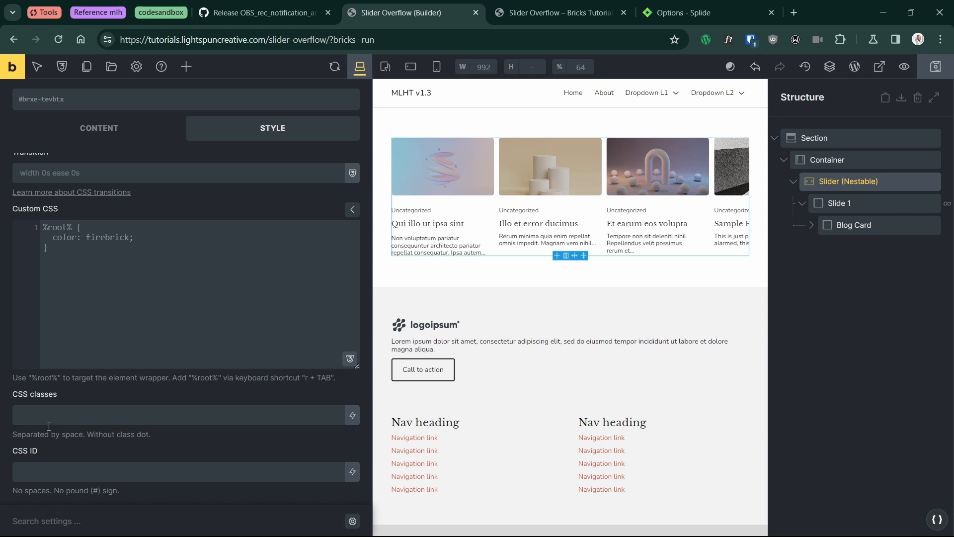
left_click(49, 414)
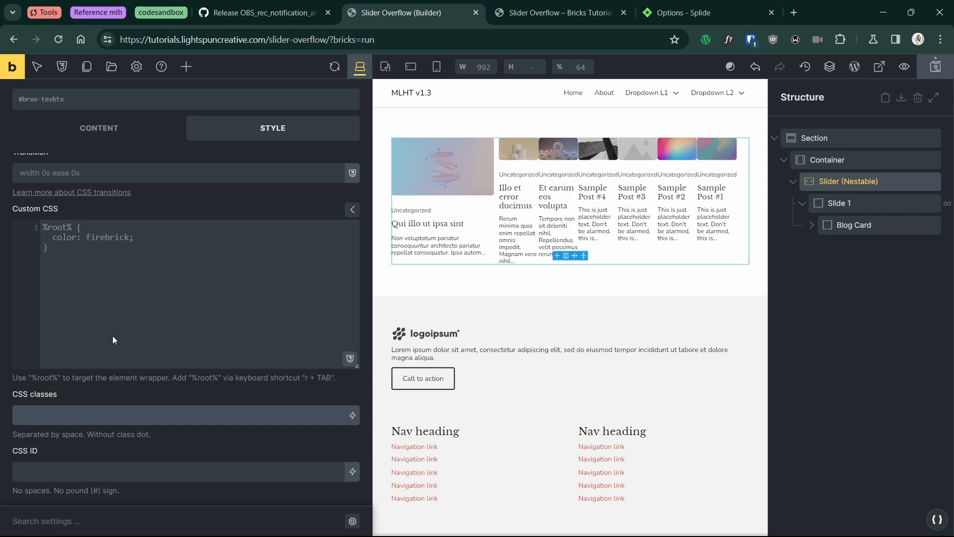
type("overflow")
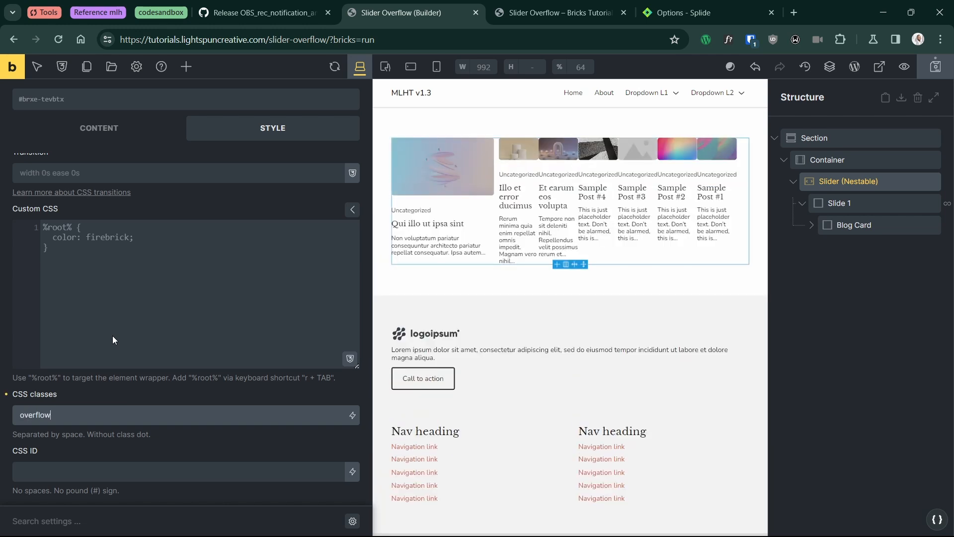
type("-slider--right")
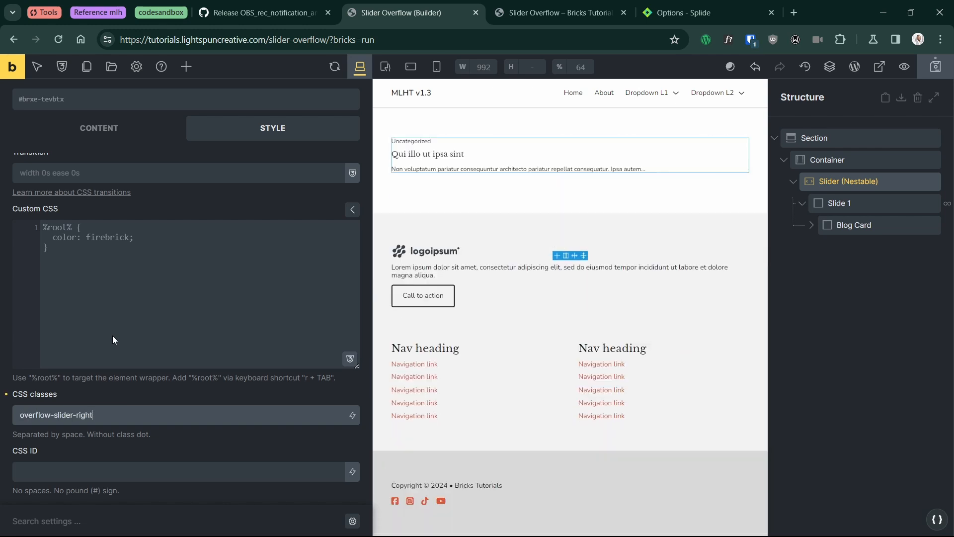
key("ctrl+Left")
type("-")
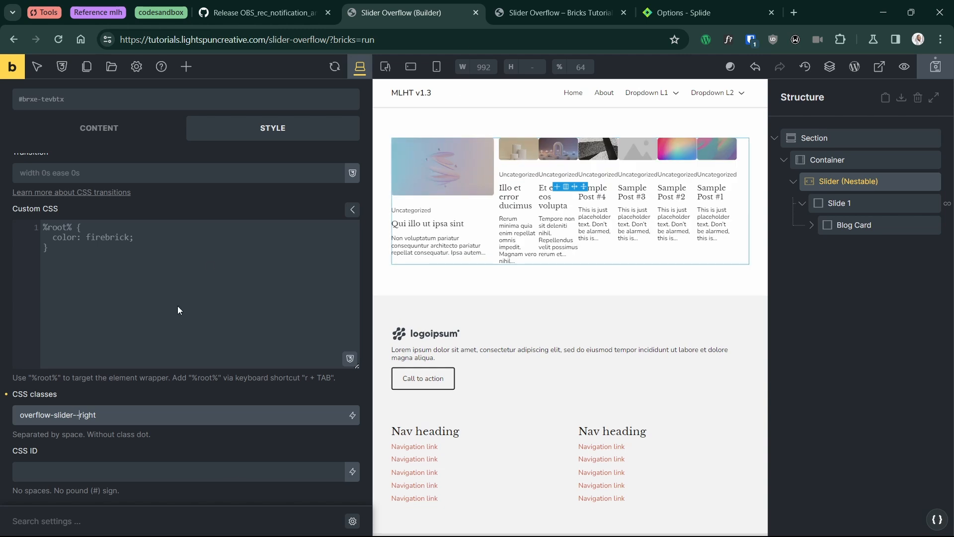
Write a custom CSS rule on the slider that targets .overflow-slider--right .splide__track and sets overflow: visible.
left_click(116, 250)
key("ctrl+a")
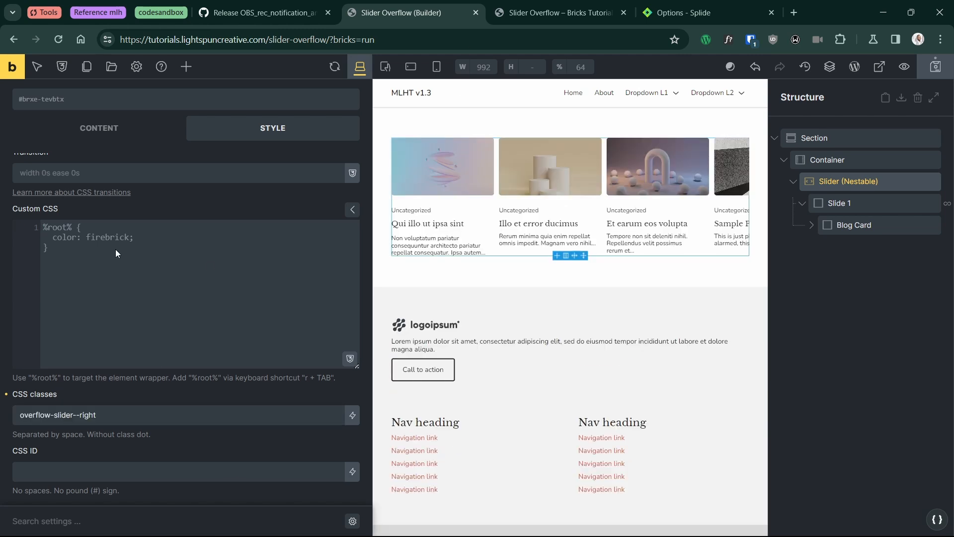
type(".")
type("overflow-slider--right")
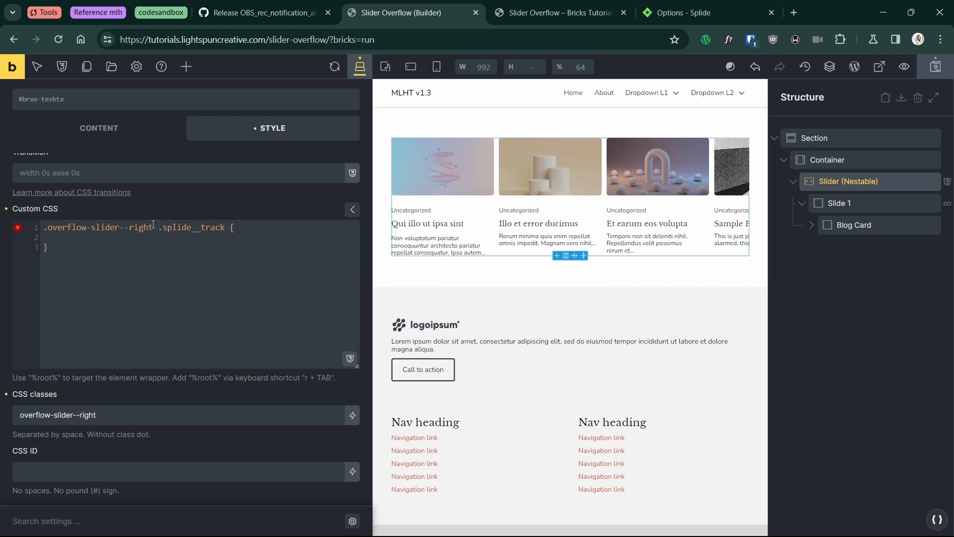
left_click_drag(153, 224, 44, 224)
left_click(81, 240)
type("vi")
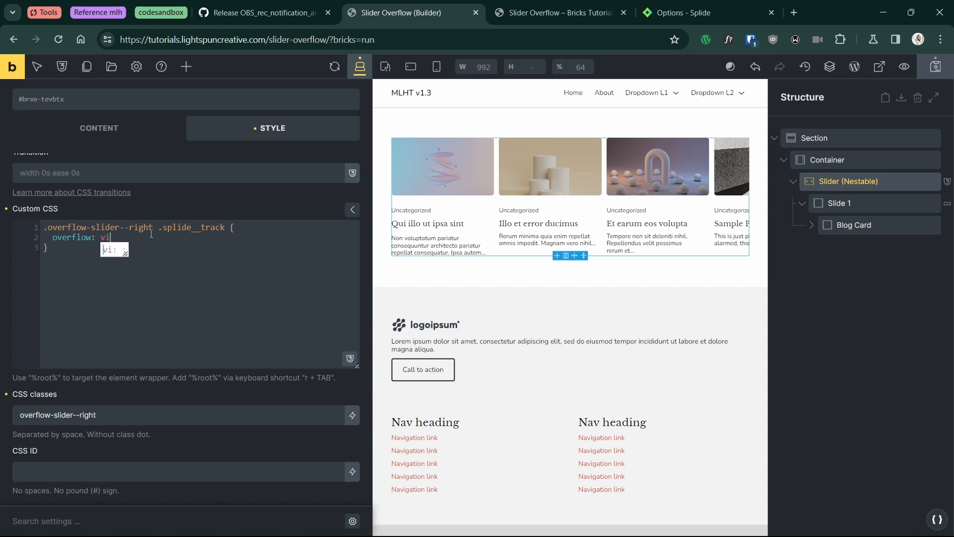
key("BackSpace")
key("BackSpace")
type("visible;")
Check the slider on the front-end page by swiping a card at iPhone SE size, and emulate the Laptop size.
left_click(506, 20)
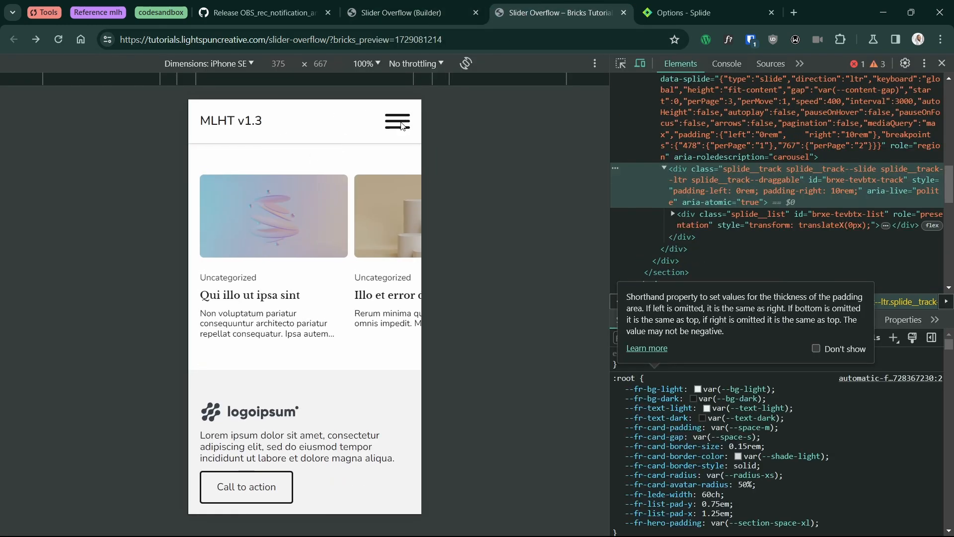
left_click_drag(377, 236, 332, 223)
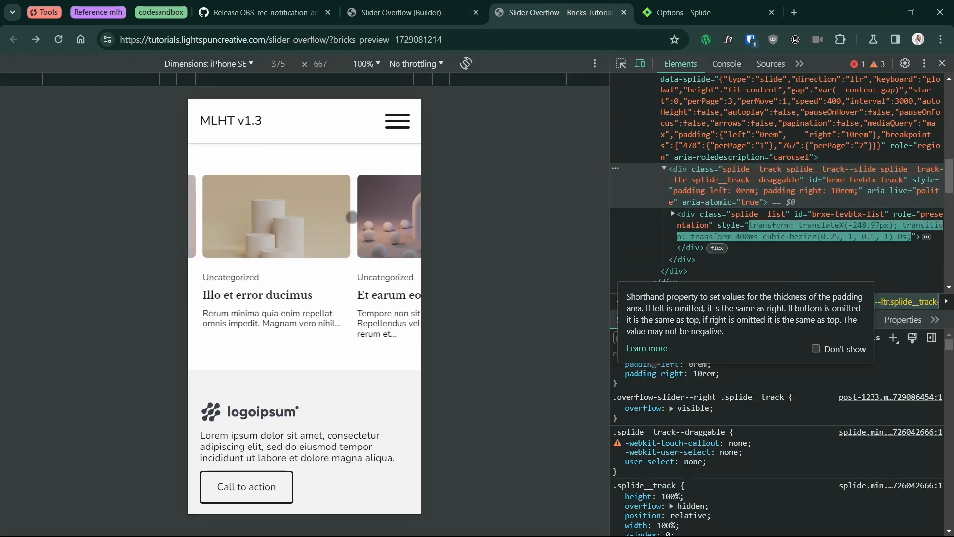
left_click(231, 64)
left_click(206, 113)
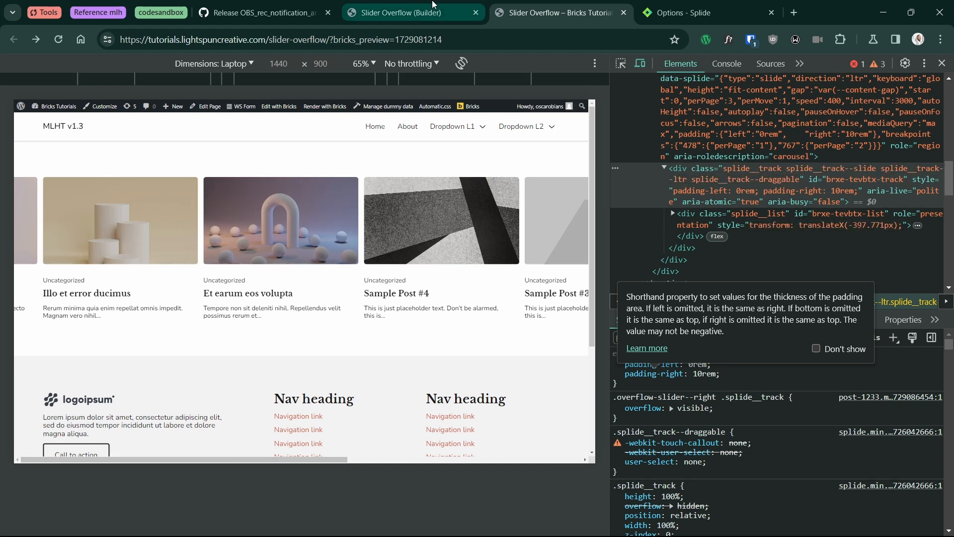
Back in the Bricks builder, set the overflow of the Section containing the slider to hidden and save the page.
left_click(419, 11)
left_click(829, 138)
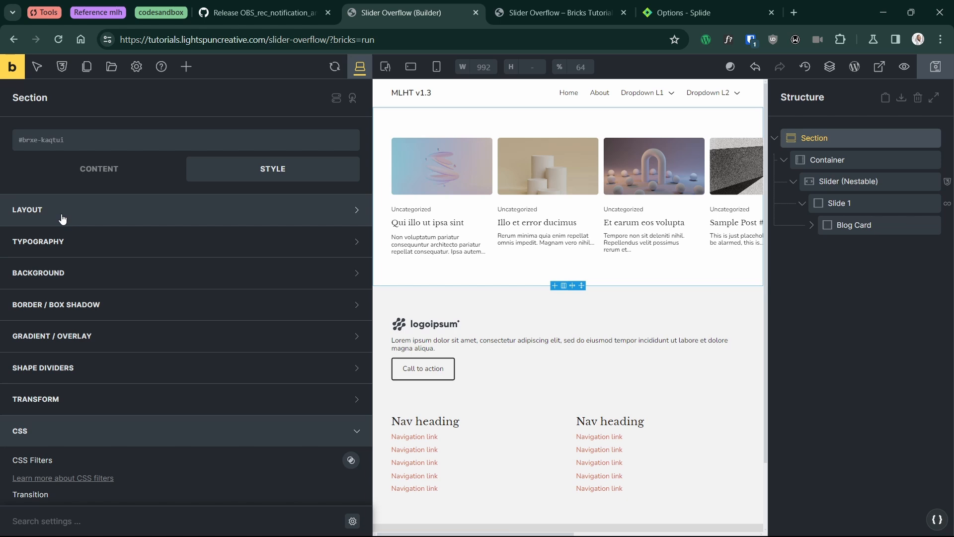
left_click(62, 218)
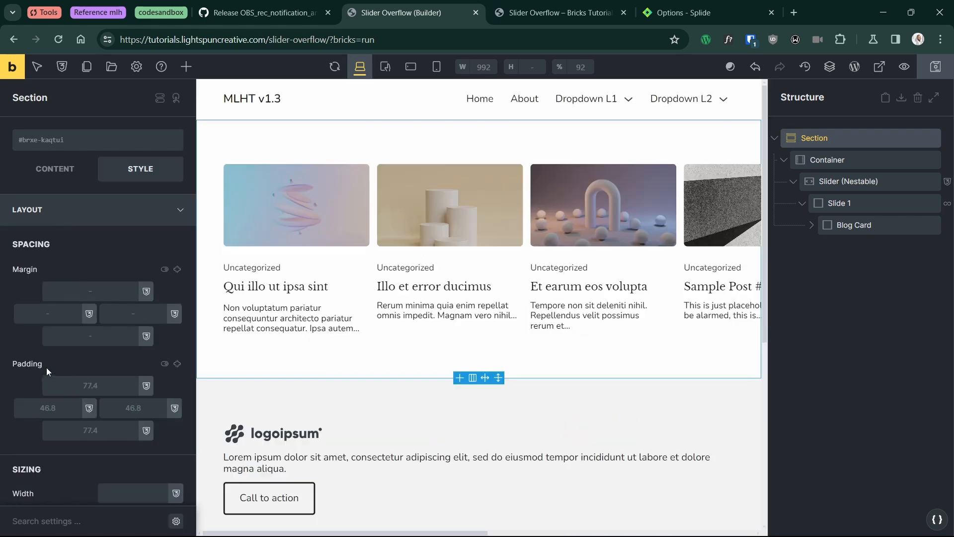
scroll(67, 376, "down", 10)
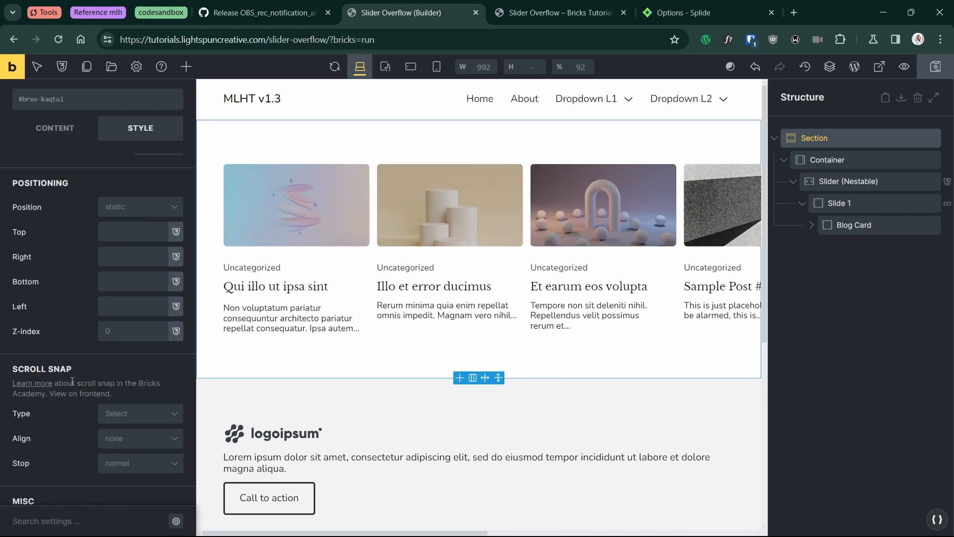
scroll(53, 324, "down", 4)
left_click(138, 367)
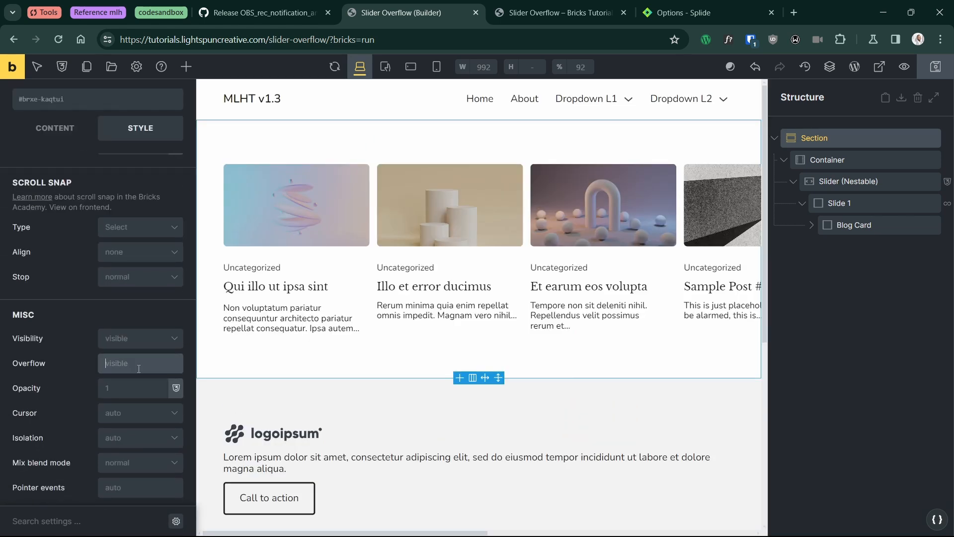
type("hiddern")
key("ctrl+s")
Reload the front-end page and test the slider by swiping through the cards in both directions, watching how they overflow the container edges.
left_click(562, 12)
key("ctrl+r")
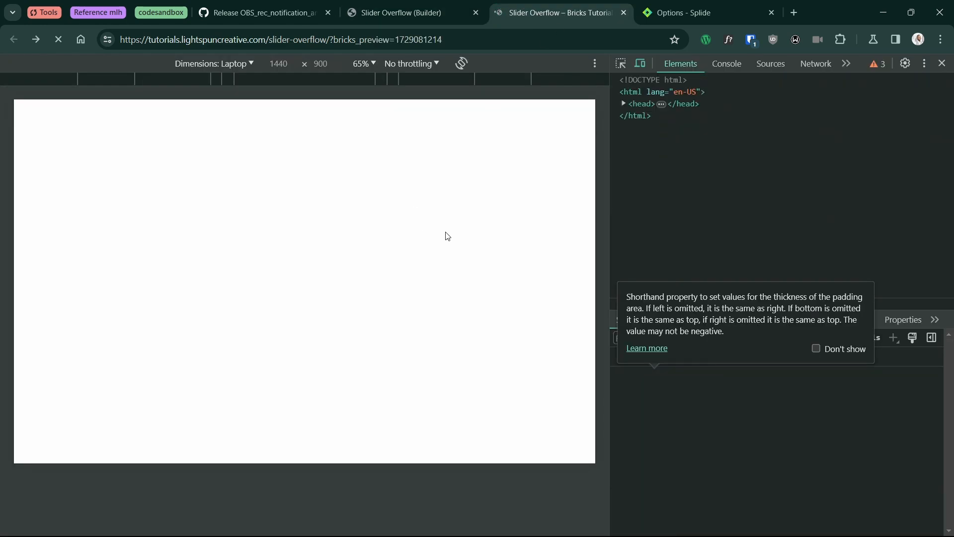
left_click_drag(482, 234, 559, 236)
left_click_drag(497, 242, 278, 244)
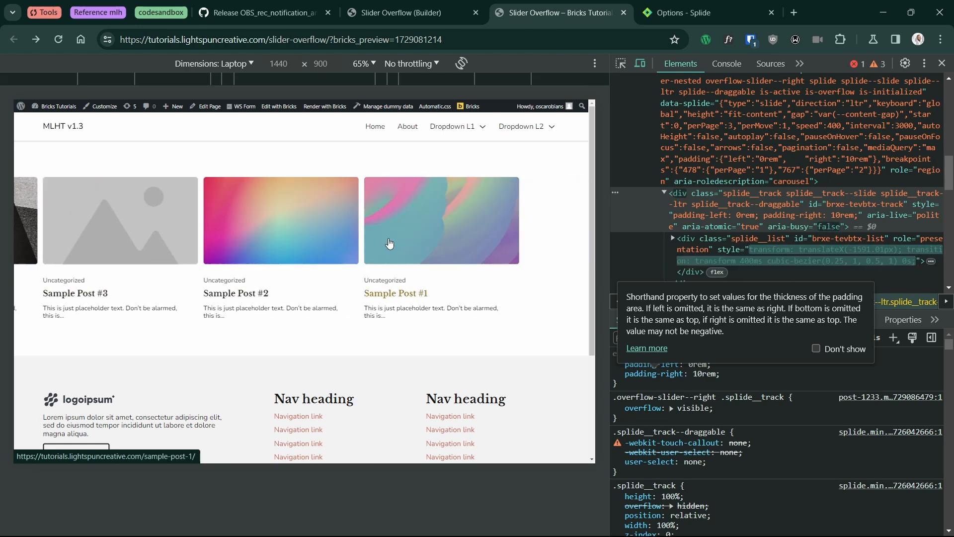
left_click_drag(382, 245, 549, 242)
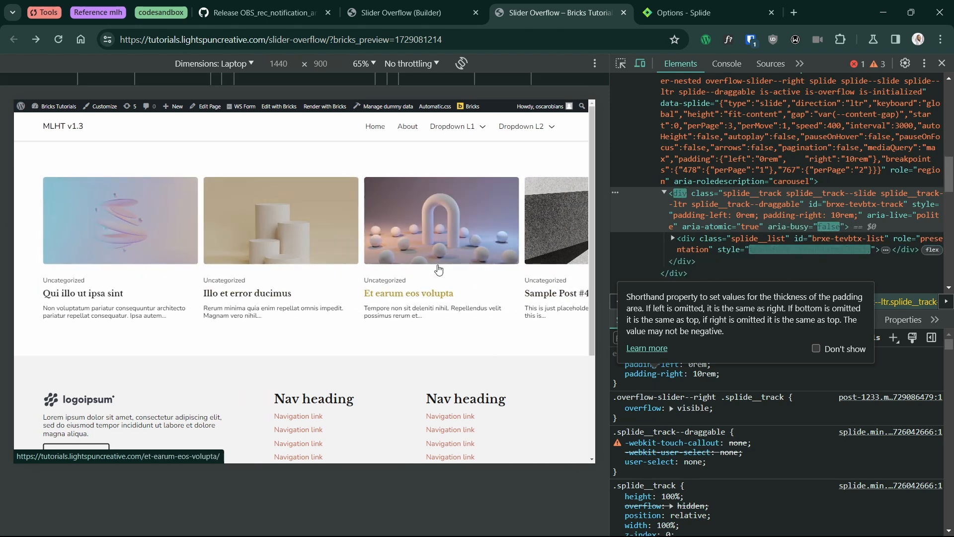
left_click_drag(460, 267, 420, 261)
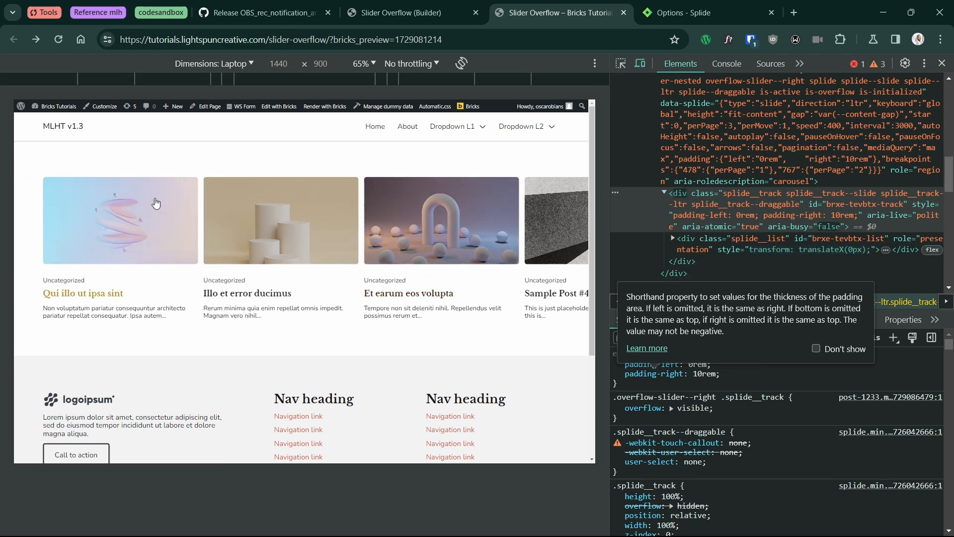
left_click_drag(155, 202, 57, 202)
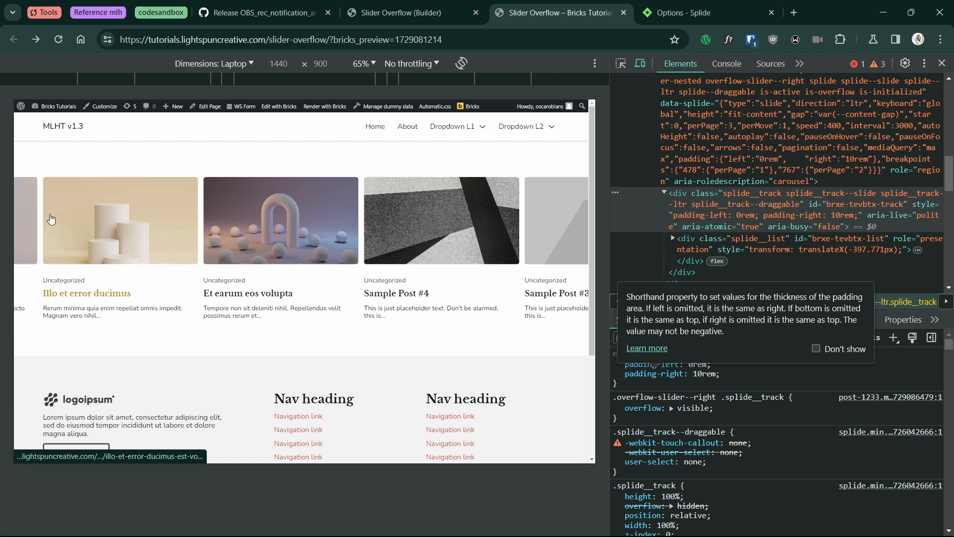
left_click_drag(135, 239, 31, 243)
left_click_drag(147, 243, 338, 217)
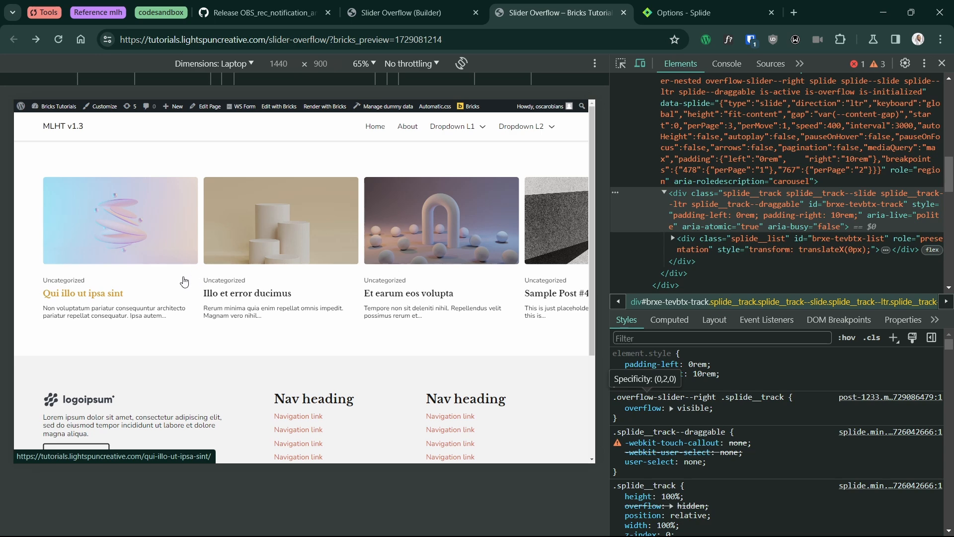
In the Bricks builder, add clip-path: inset(0 -100vw 0 0); to the nestable slider's custom CSS rule for .splide__track.
left_click(395, 12)
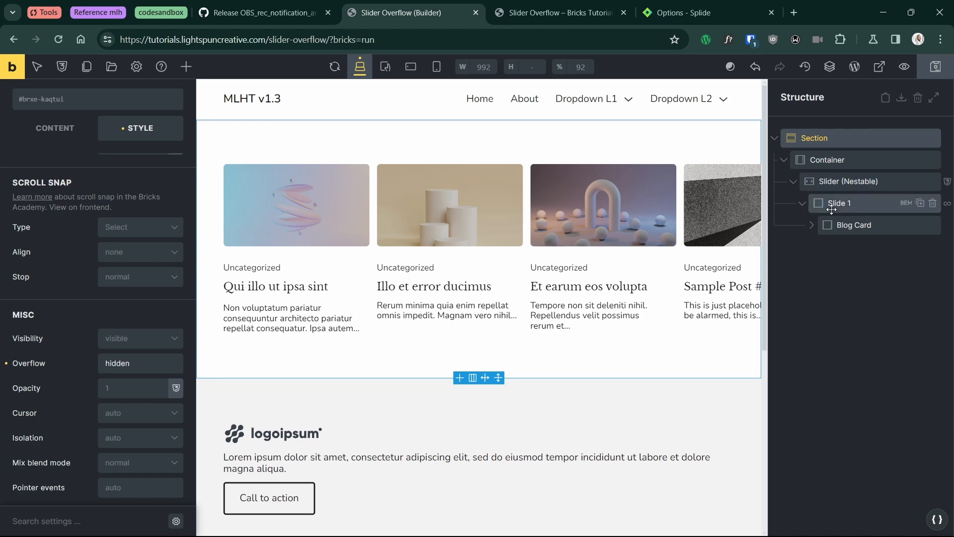
left_click(845, 182)
scroll(72, 248, "down", 10)
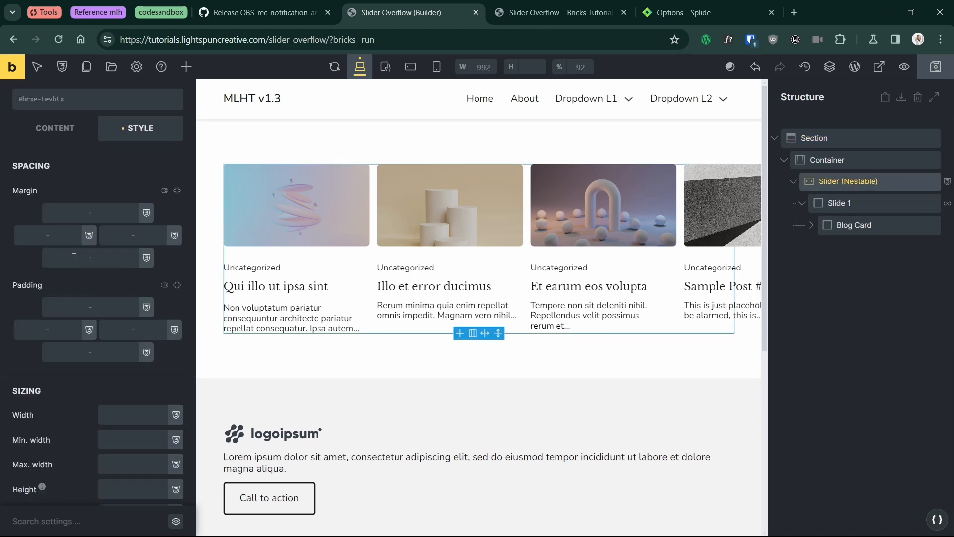
scroll(72, 253, "down", 10)
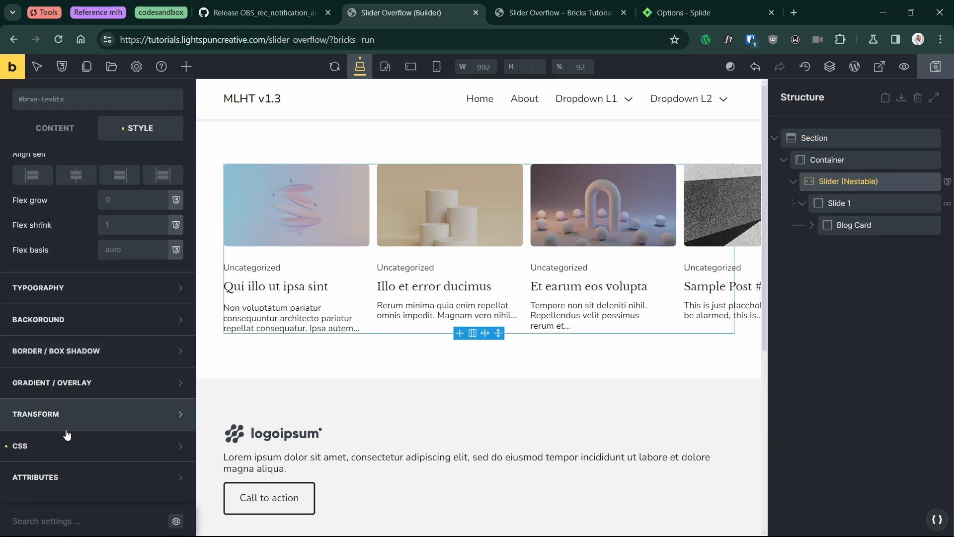
left_click(67, 443)
scroll(149, 380, "down", 4)
scroll(174, 370, "down", 1)
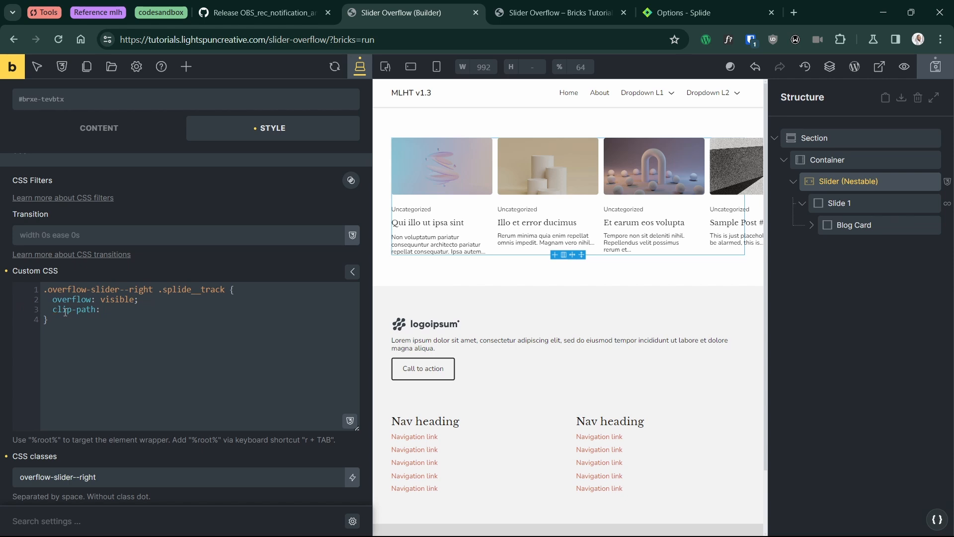
type("inset(")
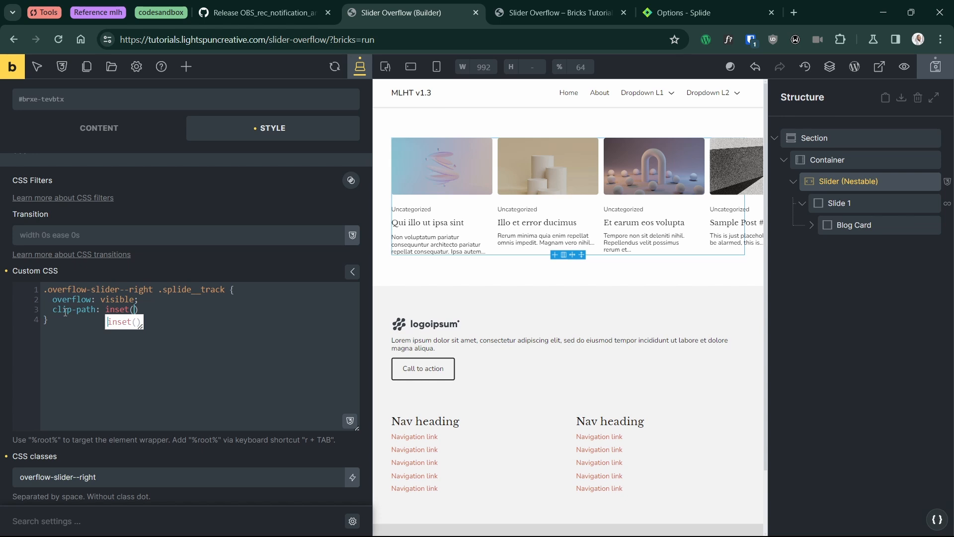
type("0")
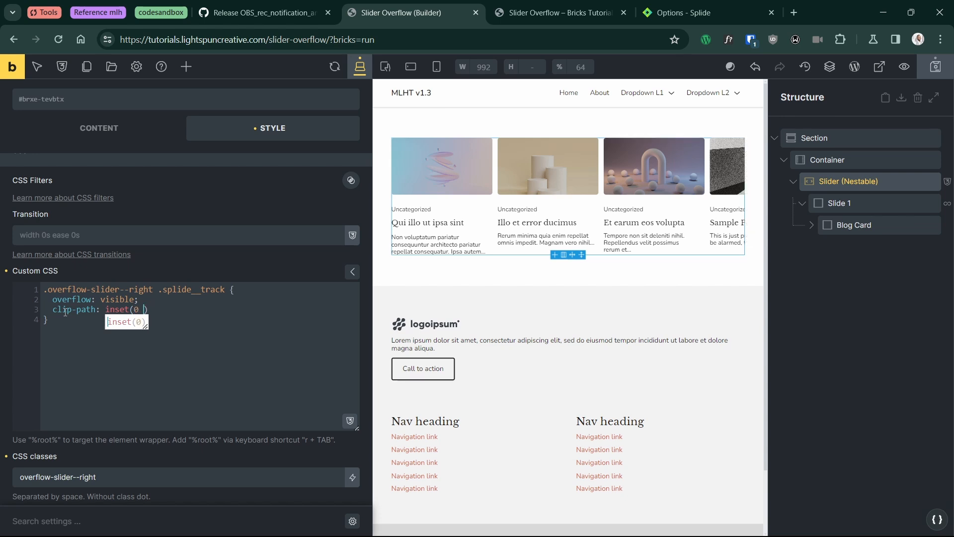
type(" -100vw ")
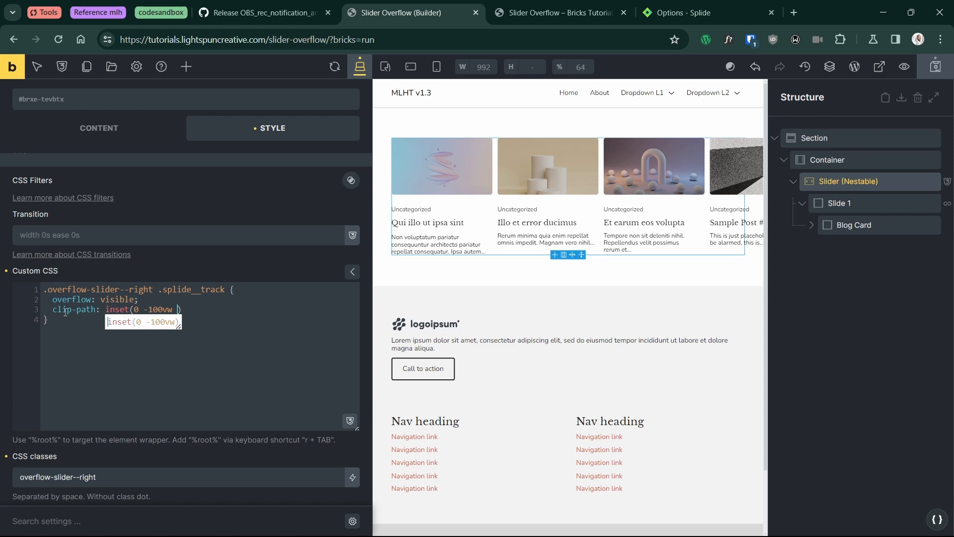
type("0 0);")
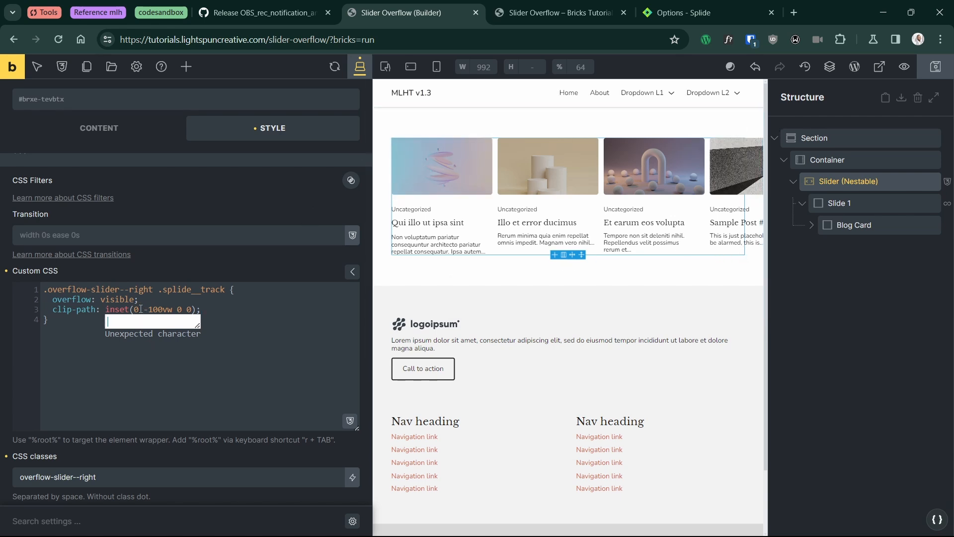
left_click_drag(135, 309, 197, 309)
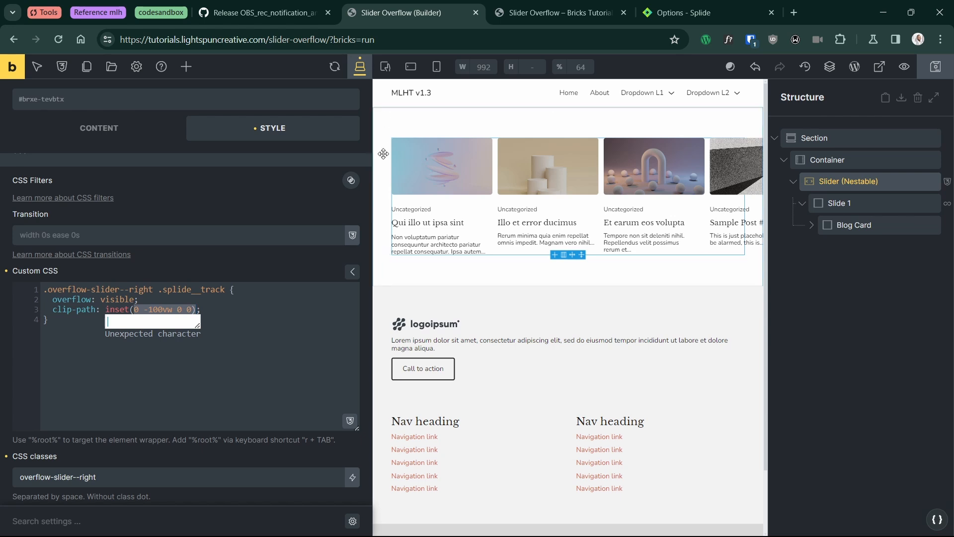
Test the clipped slider on the front-end page by swiping through the cards in both directions at Laptop size, ending on the last cards.
left_click(541, 4)
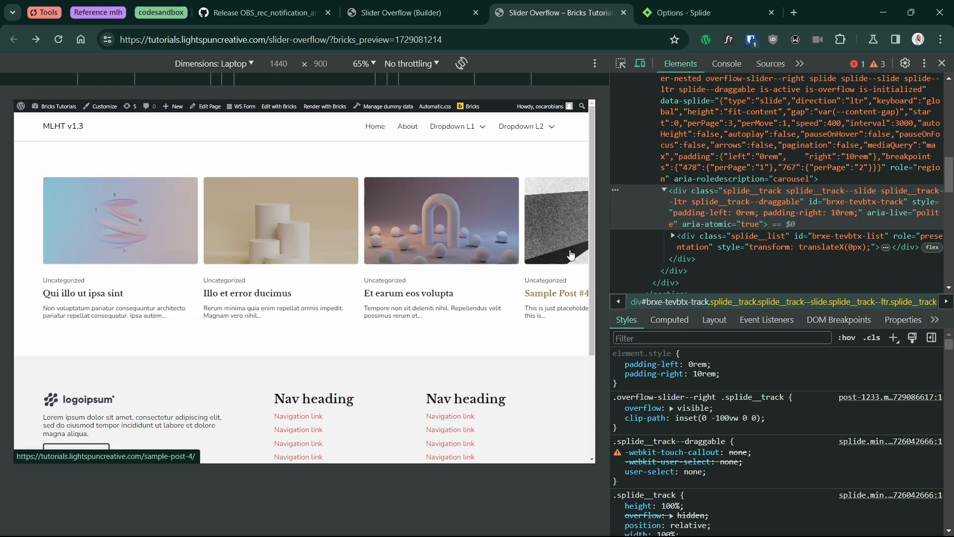
left_click_drag(574, 236, 360, 221)
left_click_drag(186, 213, 230, 213)
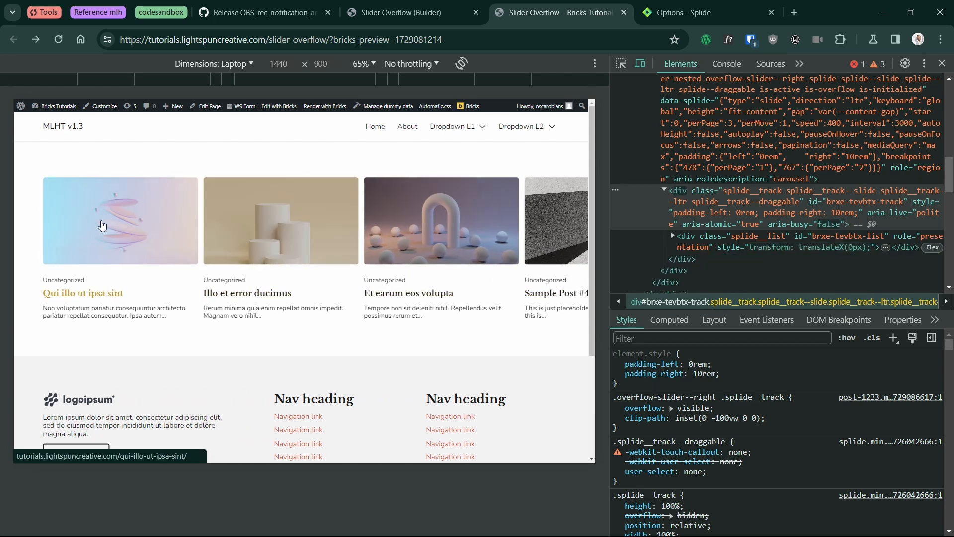
left_click_drag(92, 221, 38, 219)
left_click_drag(171, 227, 103, 227)
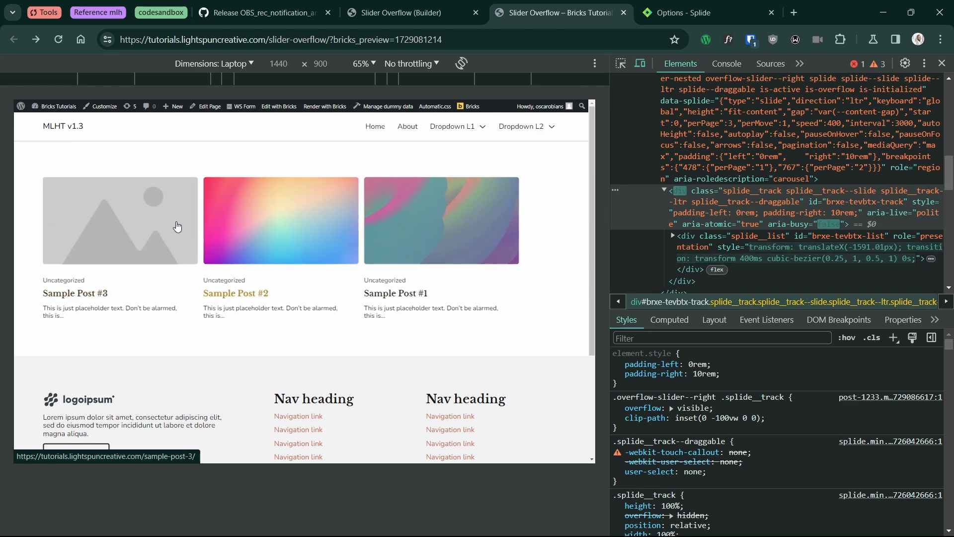
left_click_drag(177, 225, 456, 220)
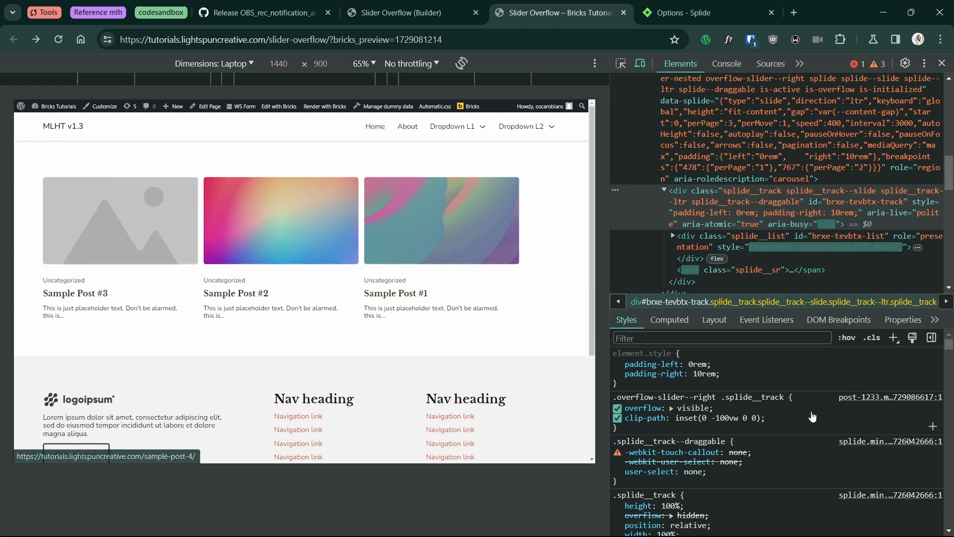
left_click(725, 417)
left_click(726, 418)
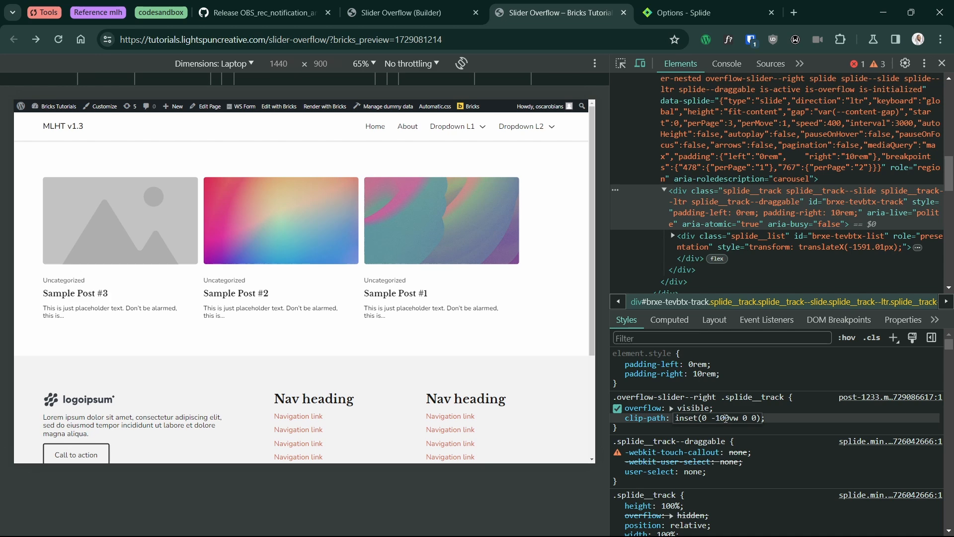
key("Escape")
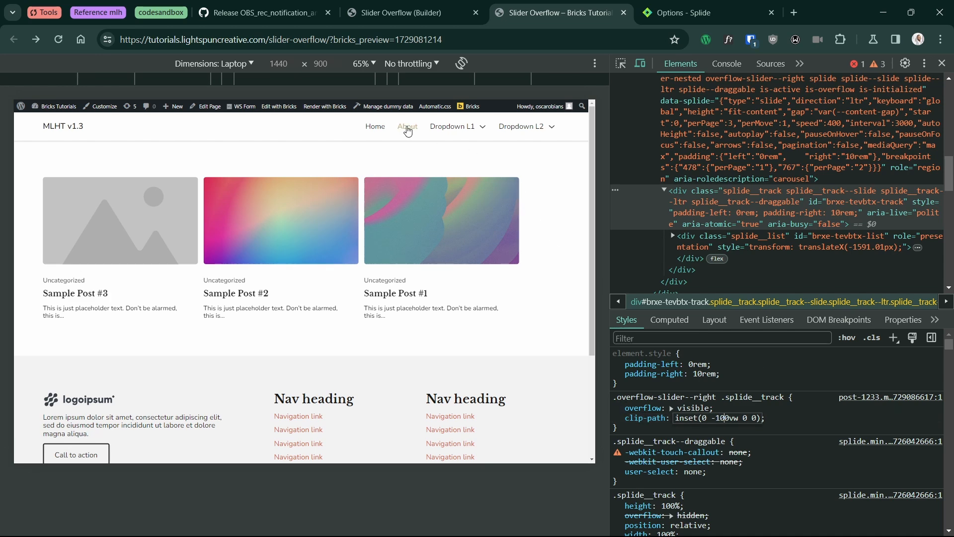
Emulate a Responsive viewport of about 2542 × 953 and swipe the slider to check its overflow on a very wide screen.
left_click(240, 64)
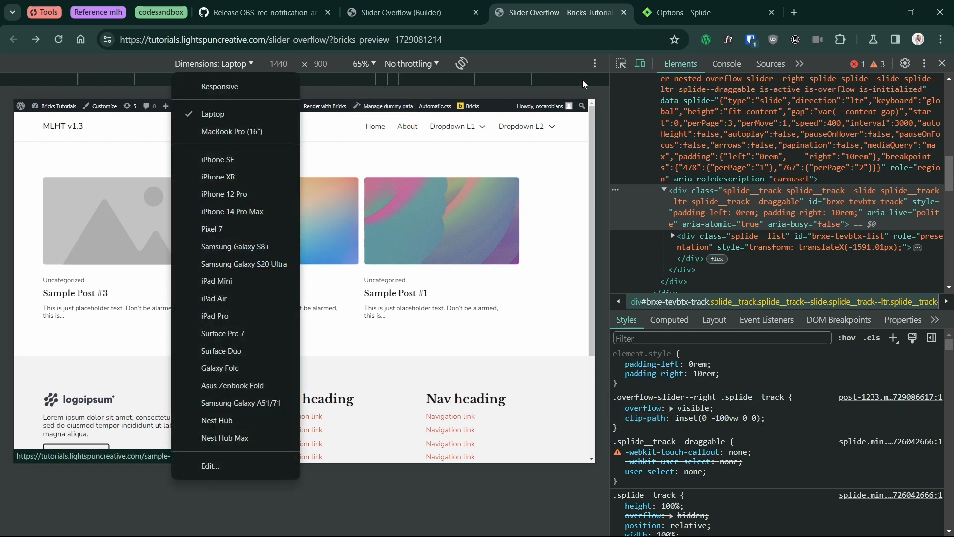
left_click(575, 81)
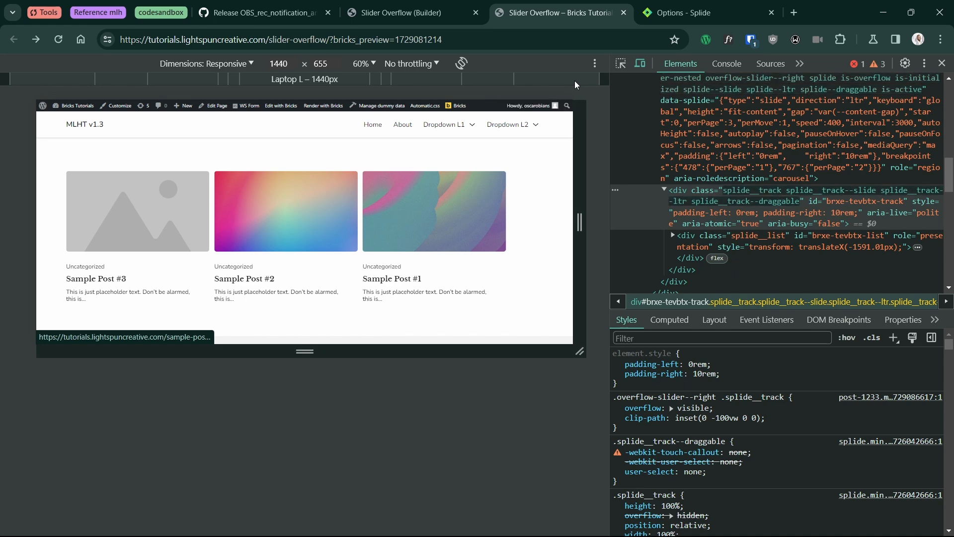
left_click(605, 80)
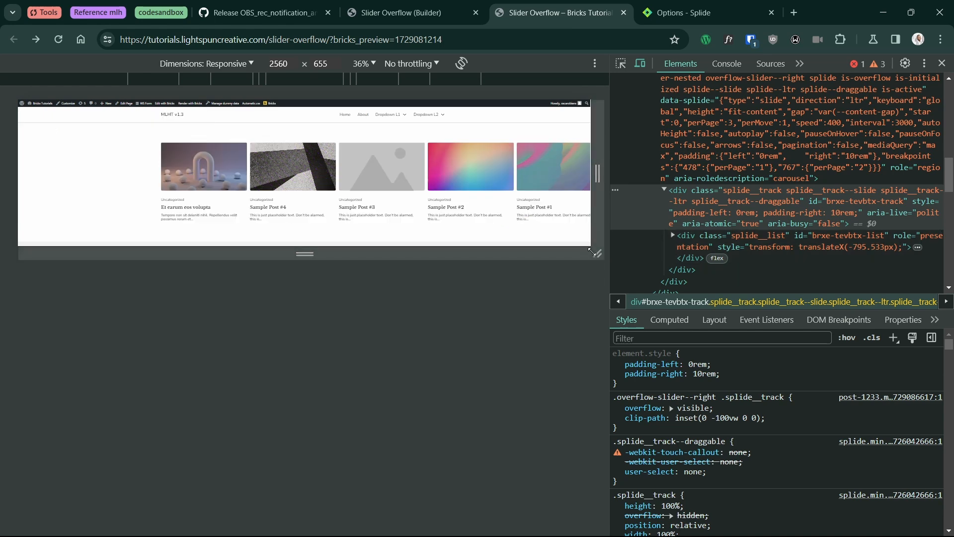
left_click_drag(598, 254, 596, 321)
left_click_drag(385, 170, 343, 169)
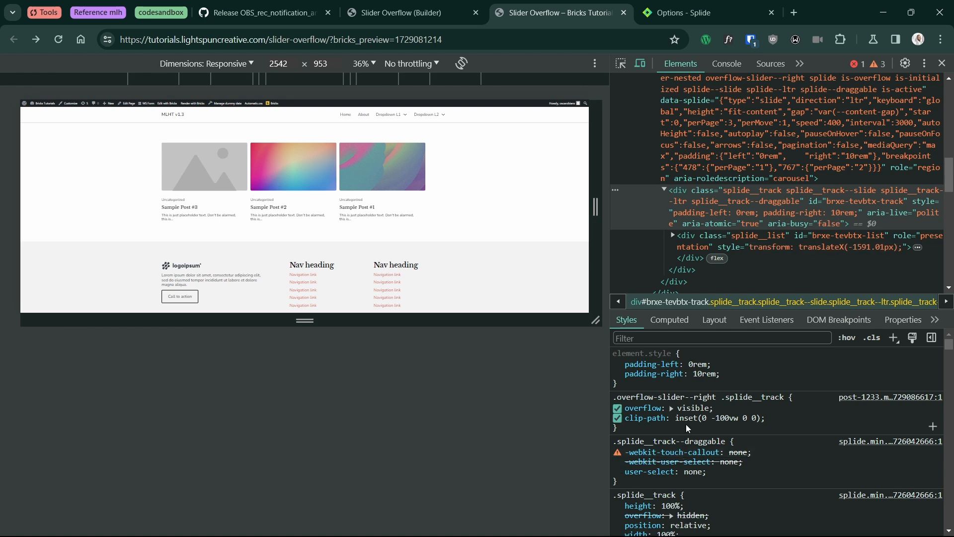
Try a clip-path of inset(0 -60vw 0 0) on the track in the inspector and swipe back to the first card.
left_click(726, 418)
left_click(726, 418)
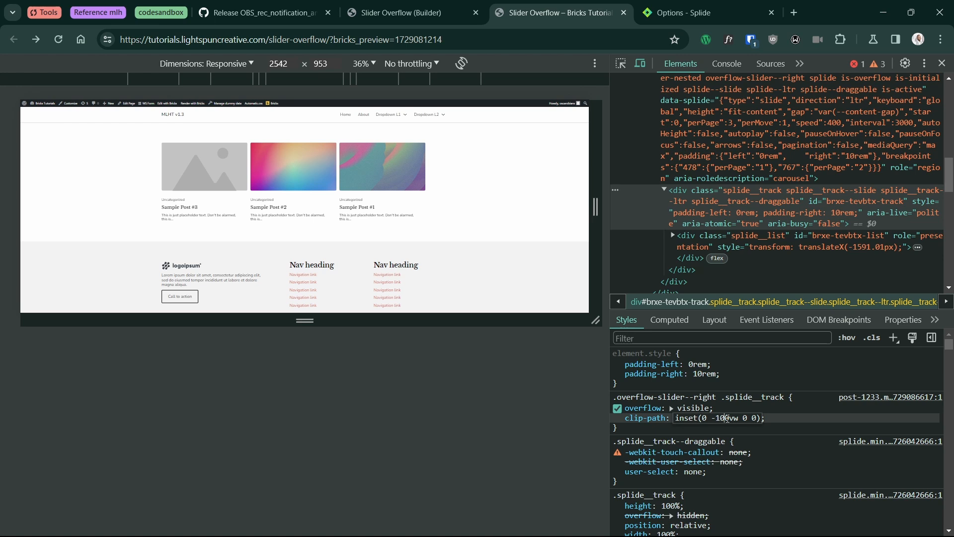
key("shift+Up")
left_click_drag(340, 177, 517, 189)
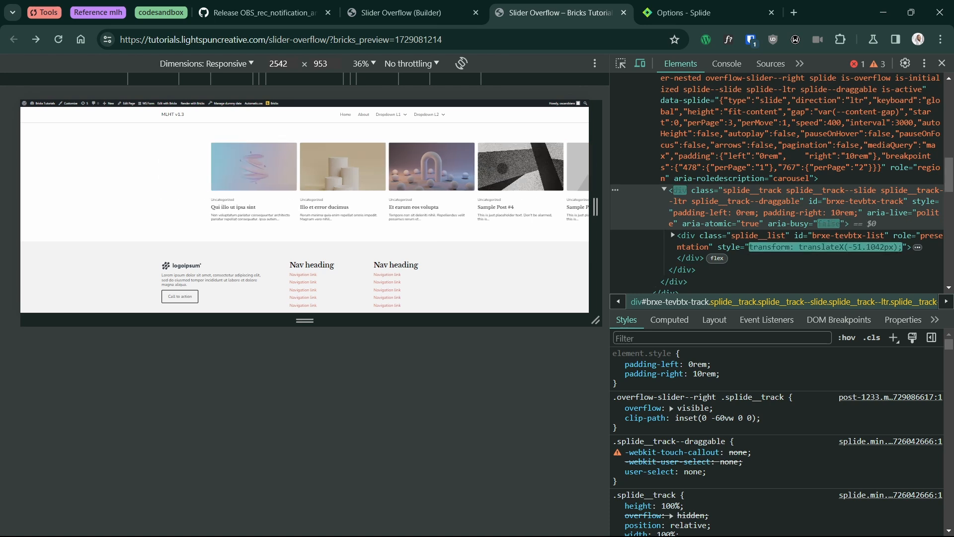
Raise the clip-path's second inset value stepwise to 0vw in the inspector to test how it clips the overflowing cards.
left_click(723, 419)
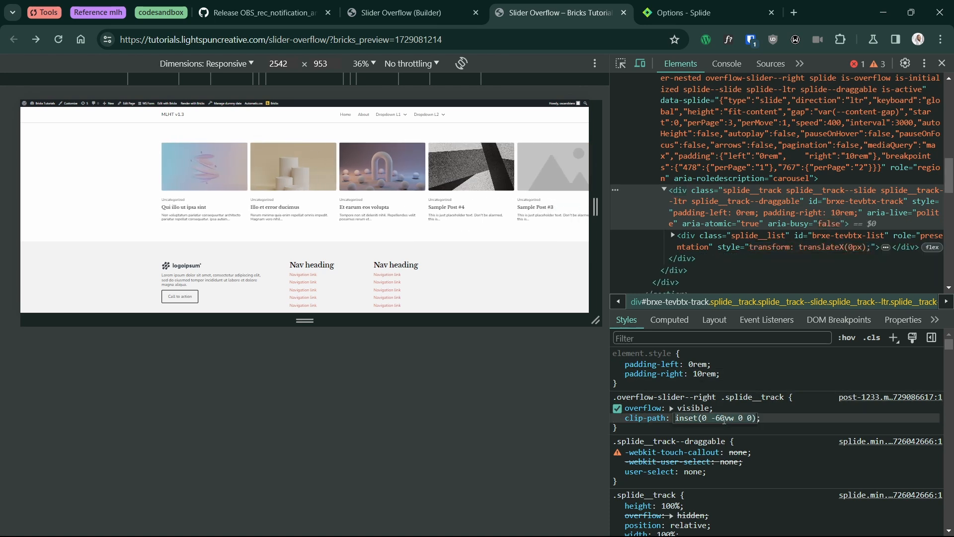
left_click(722, 417)
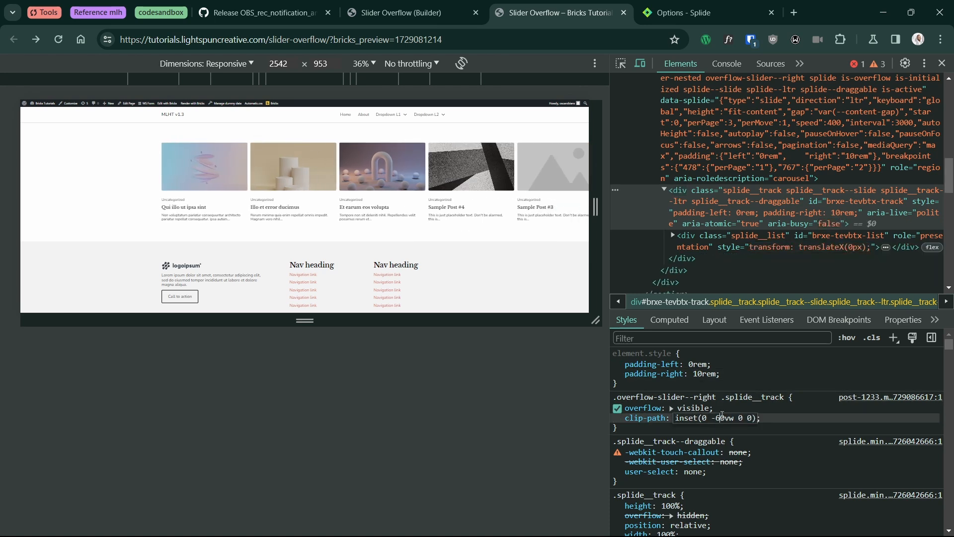
key("shift+Up")
key("shift+Up")
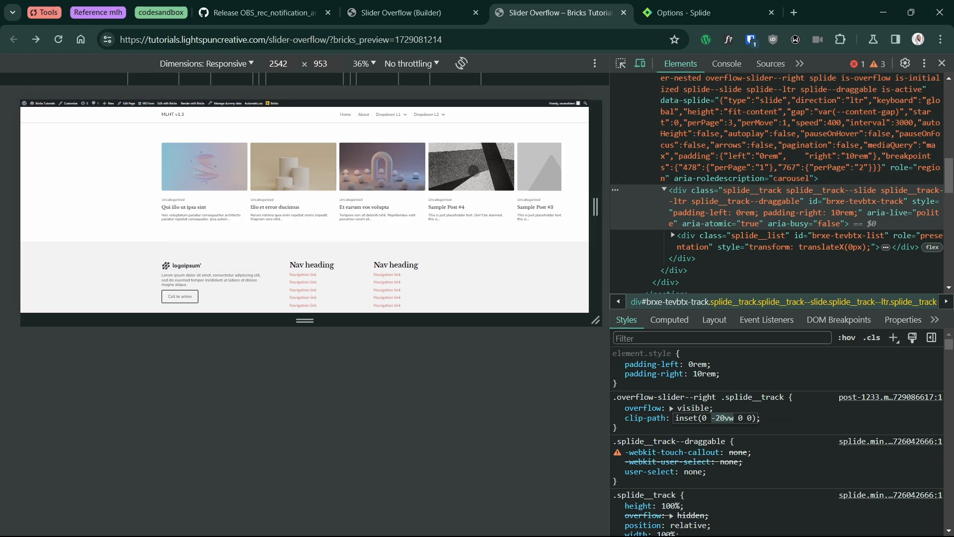
key("Up")
key("Up")
key("Up")
key("Up")
key("Up")
key("Up")
key("Up")
key("Up")
key("Up")
key("Up")
key("Up")
key("Up")
key("Up")
key("Up")
key("Up")
key("Up")
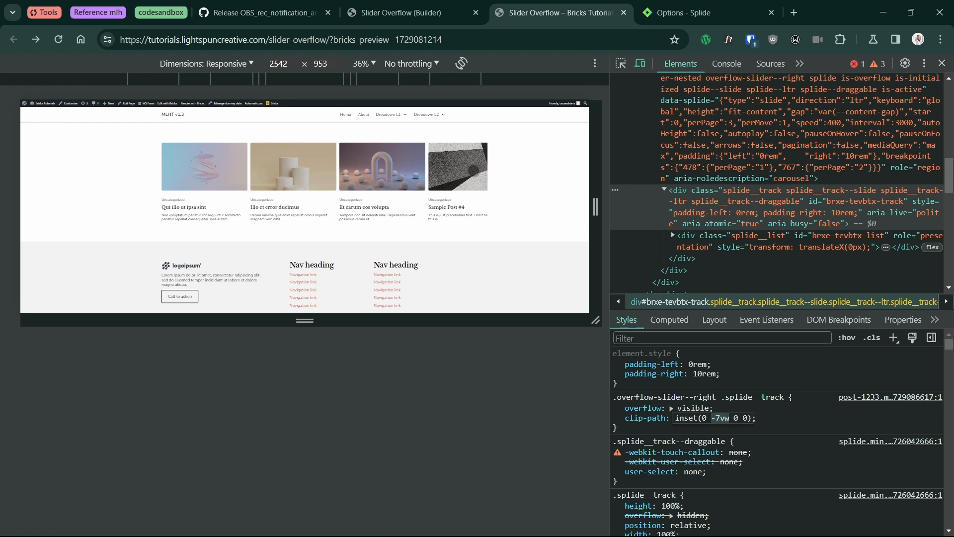
key("Up")
key("Up")
key("Up")
key("Up")
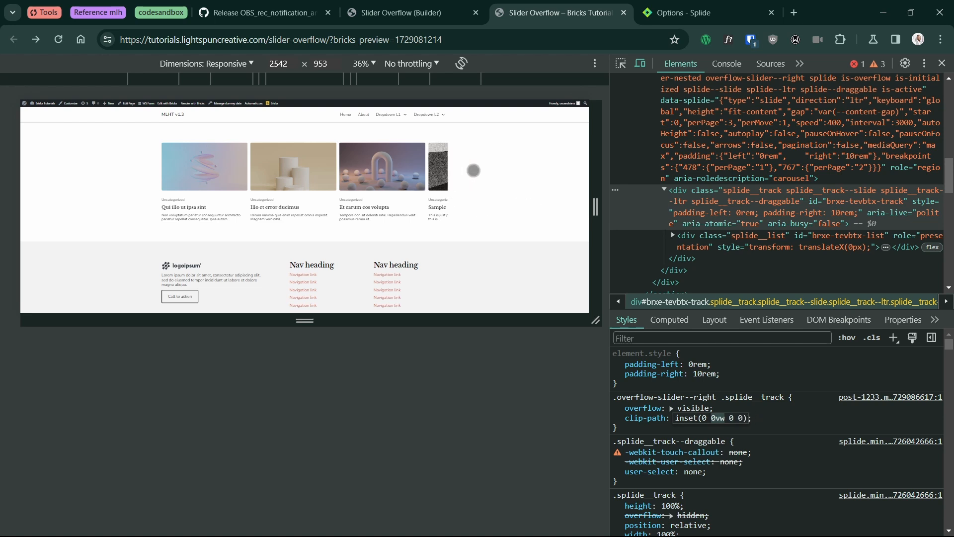
left_click_drag(433, 176, 411, 160)
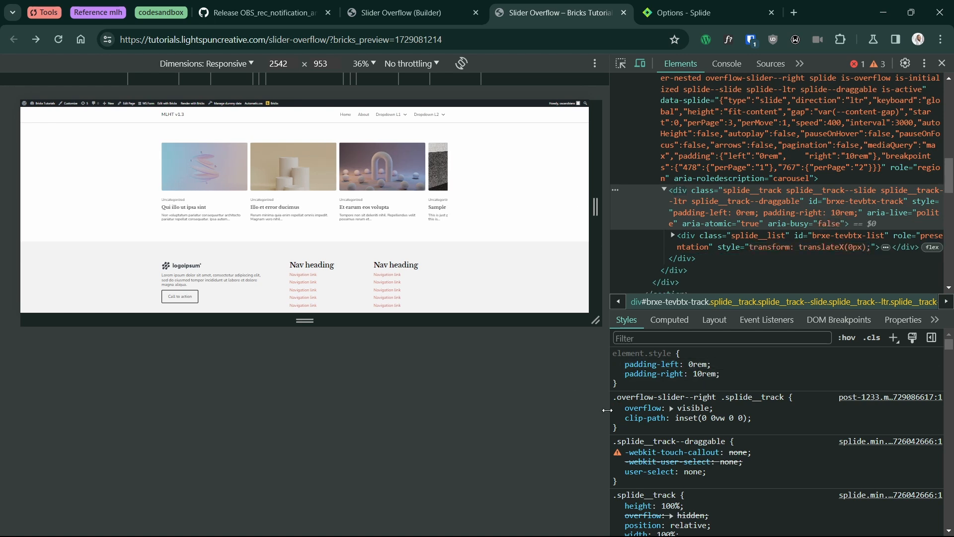
Restore the inspected track's clip-path to inset(0 -100vw 0 0).
left_click(717, 418)
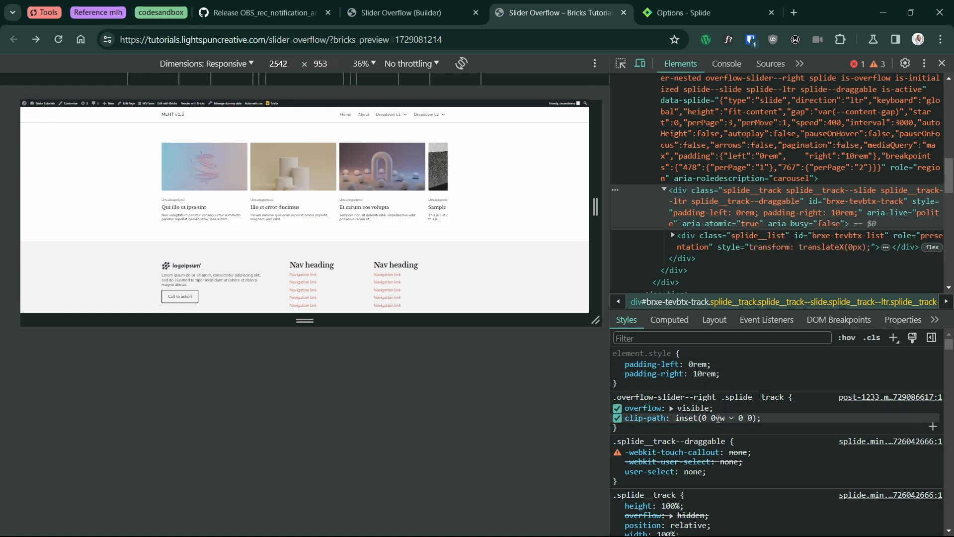
scroll(717, 420, "up", 3)
scroll(717, 420, "down", 7)
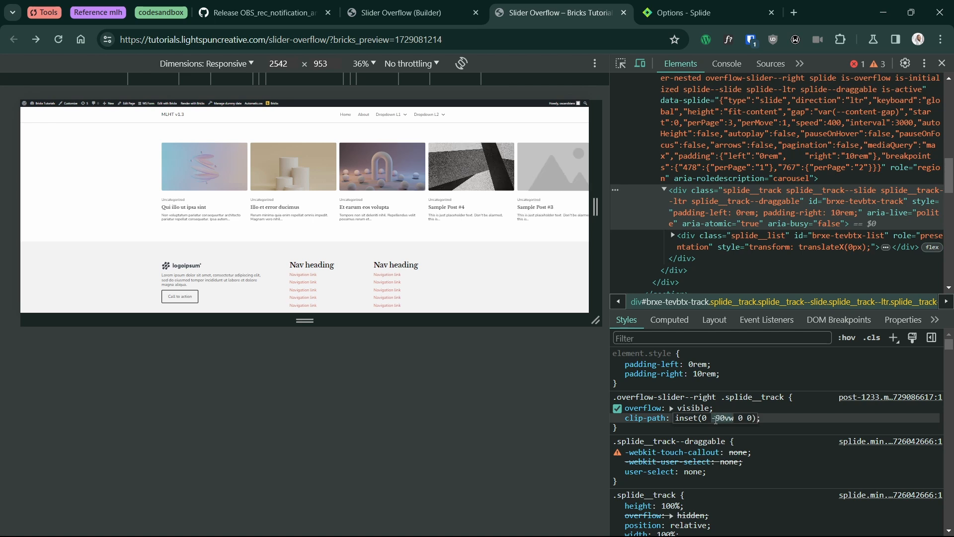
scroll(716, 420, "down", 1)
Emulate the iPhone SE size and swipe the slider's cards to check the overflow on mobile.
left_click(232, 62)
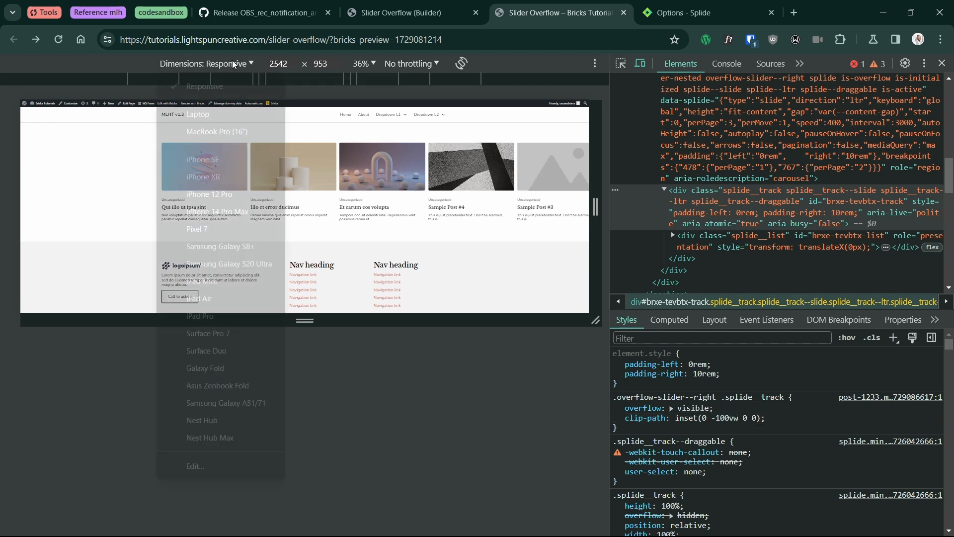
left_click(211, 162)
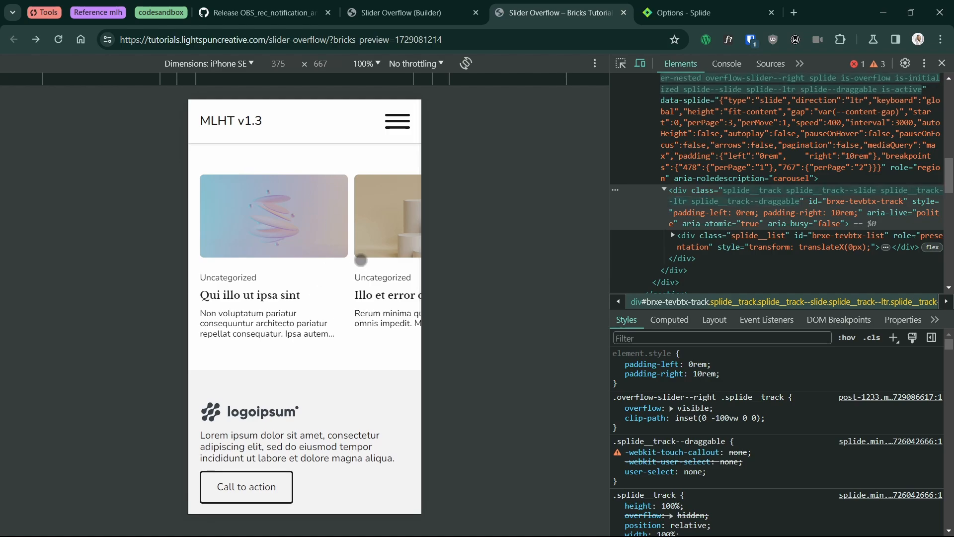
mouse_move(359, 258)
left_mouse_down()
mouse_move(264, 256)
mouse_move(363, 247)
left_mouse_up()
left_click_drag(240, 252, 358, 252)
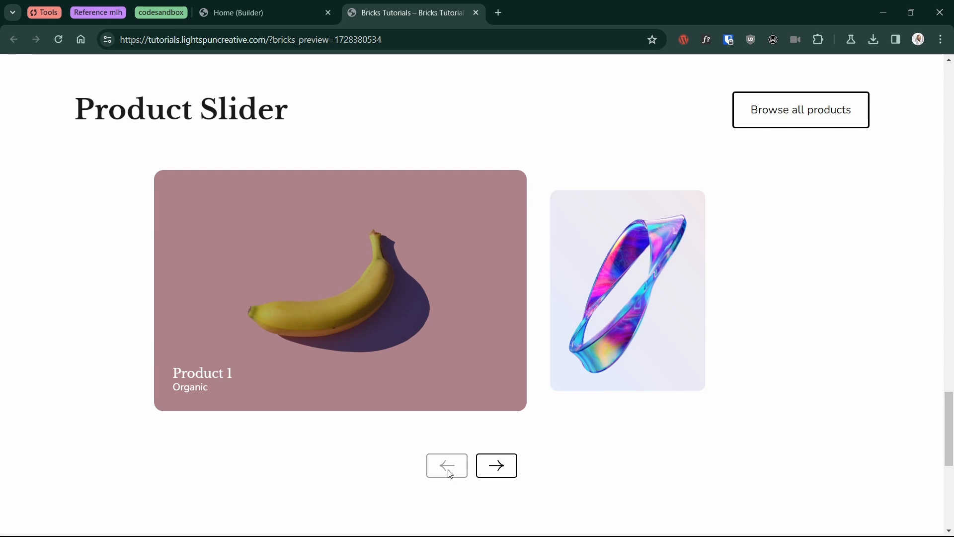
Switch to the Bricks Tutorials home page and step through the Product Slider forward to Product 4 and back to Product 1.
left_click(495, 464)
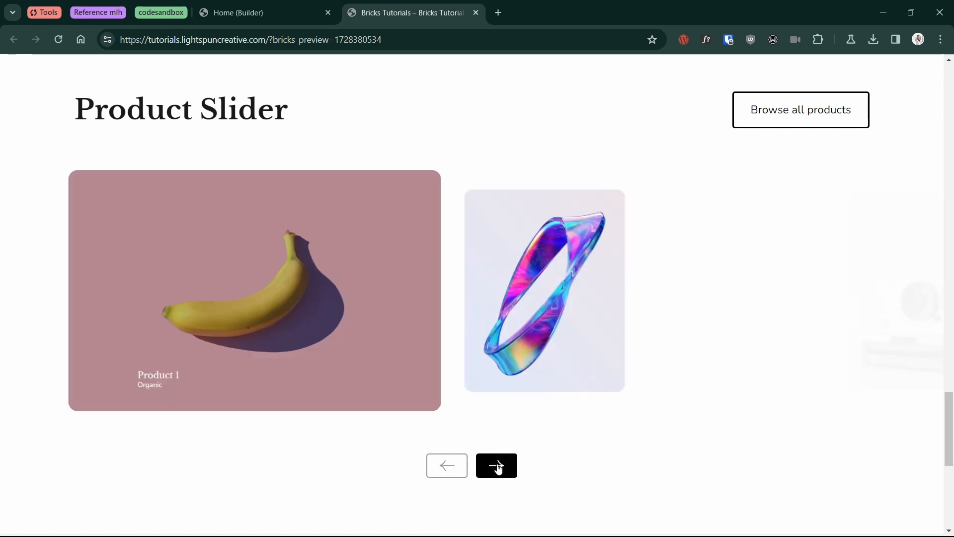
left_click(499, 468)
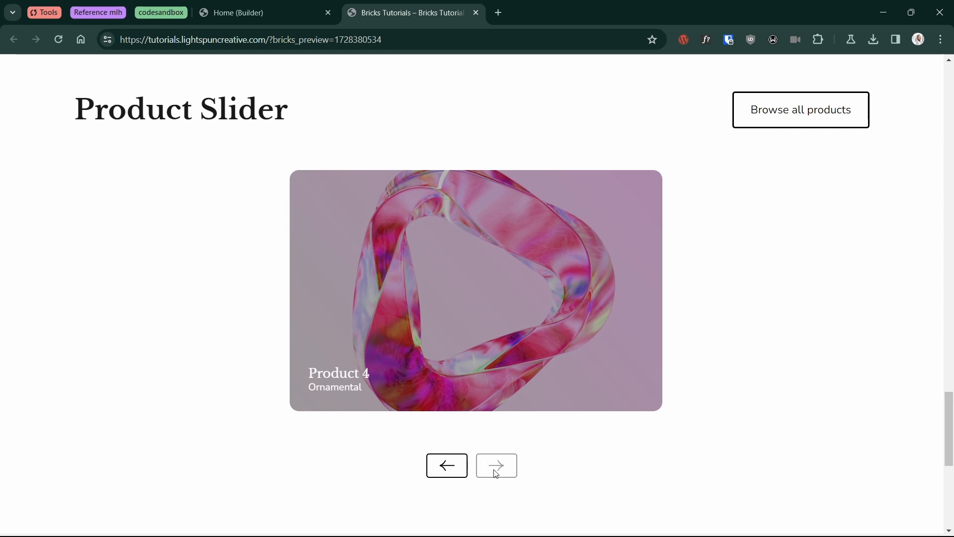
left_click(447, 465)
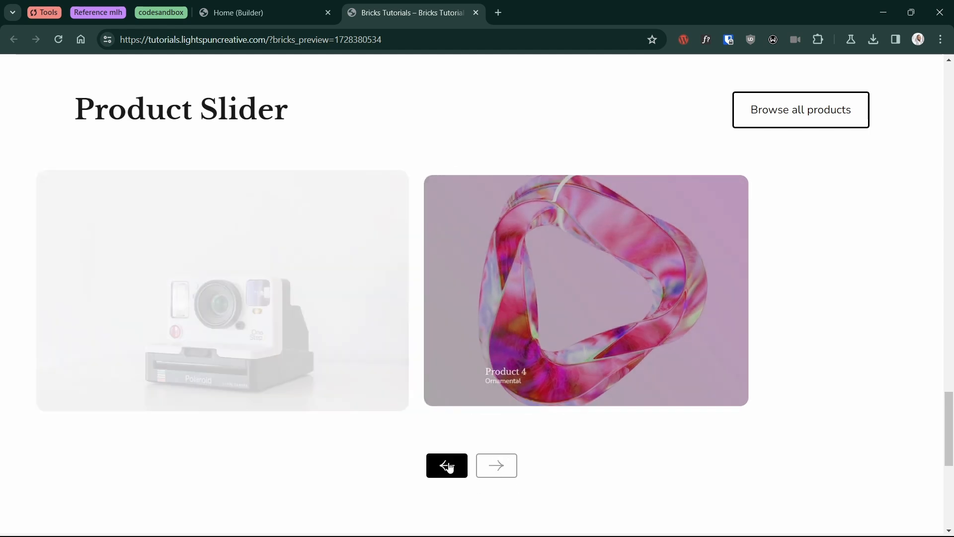
left_click(449, 466)
left_click(449, 466)
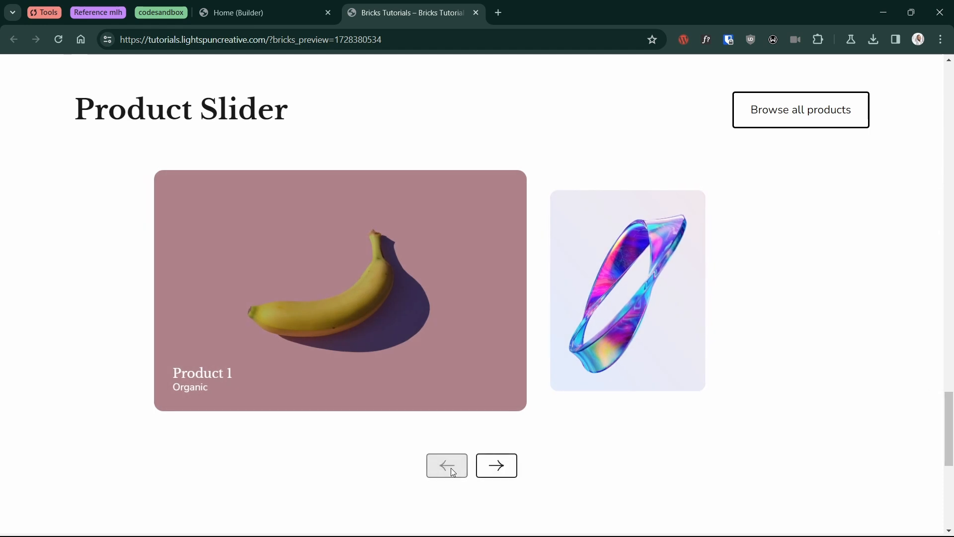